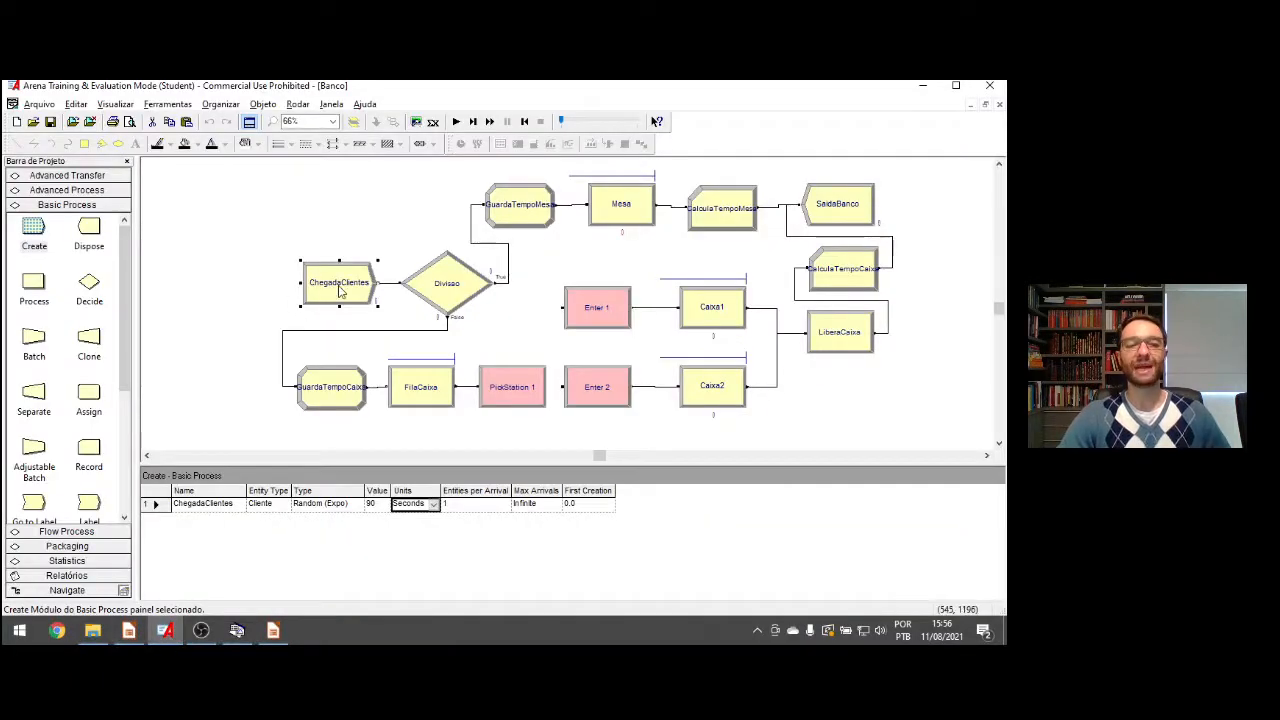
Check the settings of the ChegadaClientes Create module and the Divisao Decide module
double_click(340, 288)
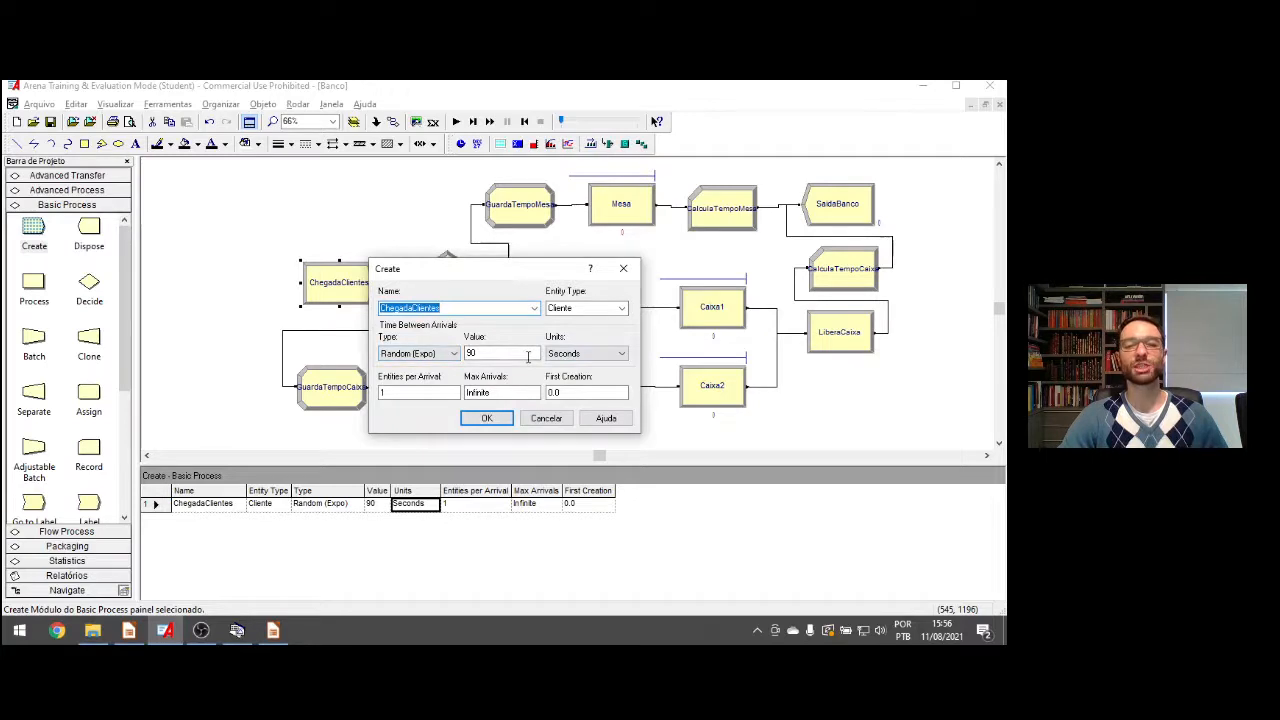
key("Return")
double_click(445, 287)
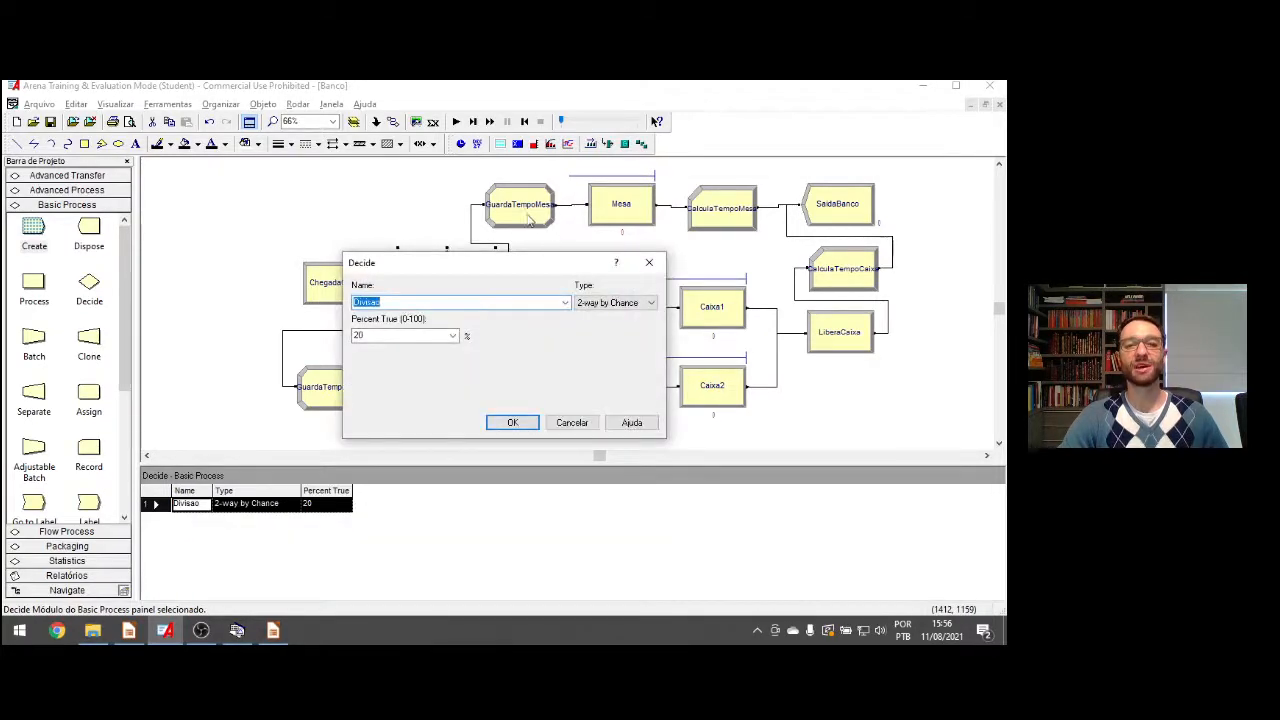
key("Return")
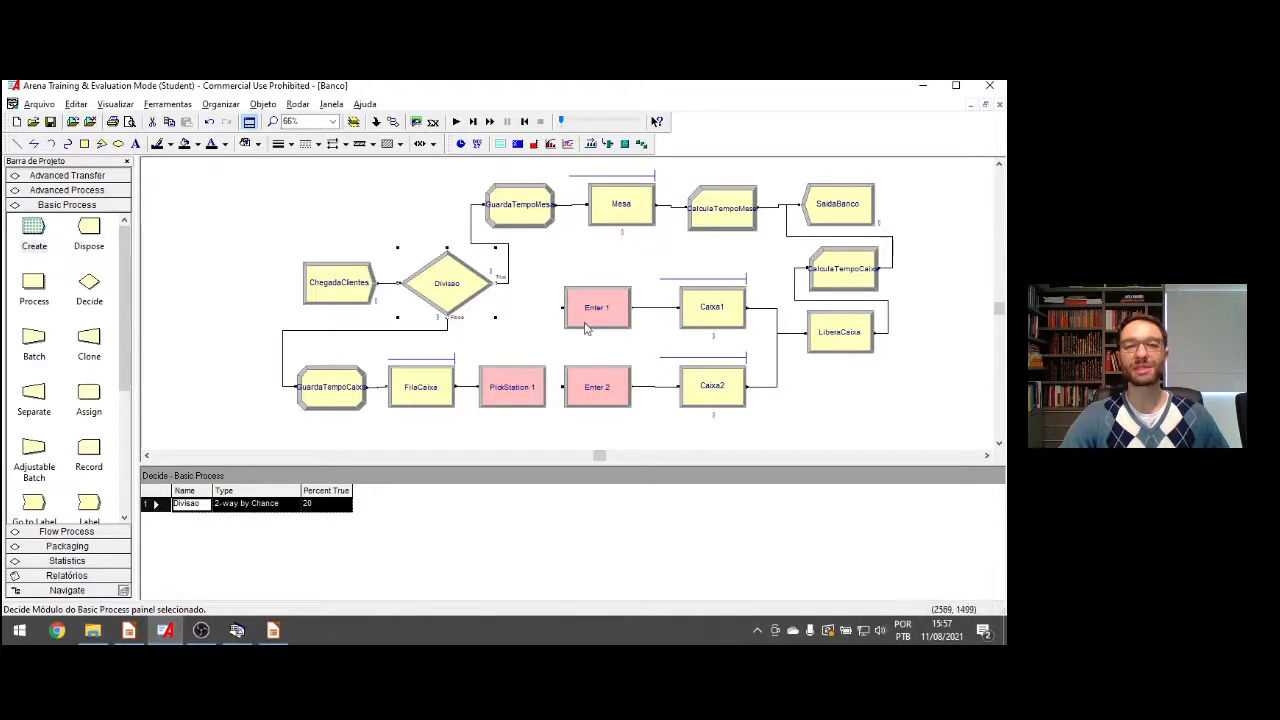
key("alt+Tab")
left_click(726, 264)
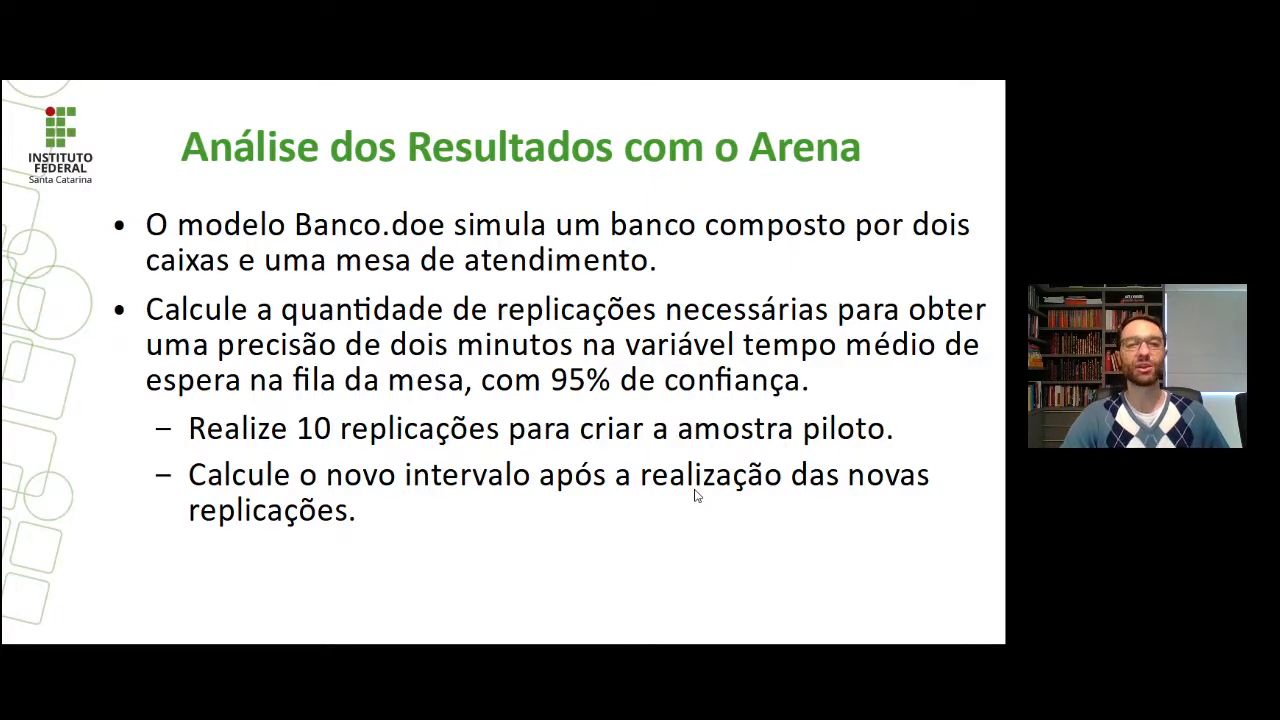
key("alt+Tab")
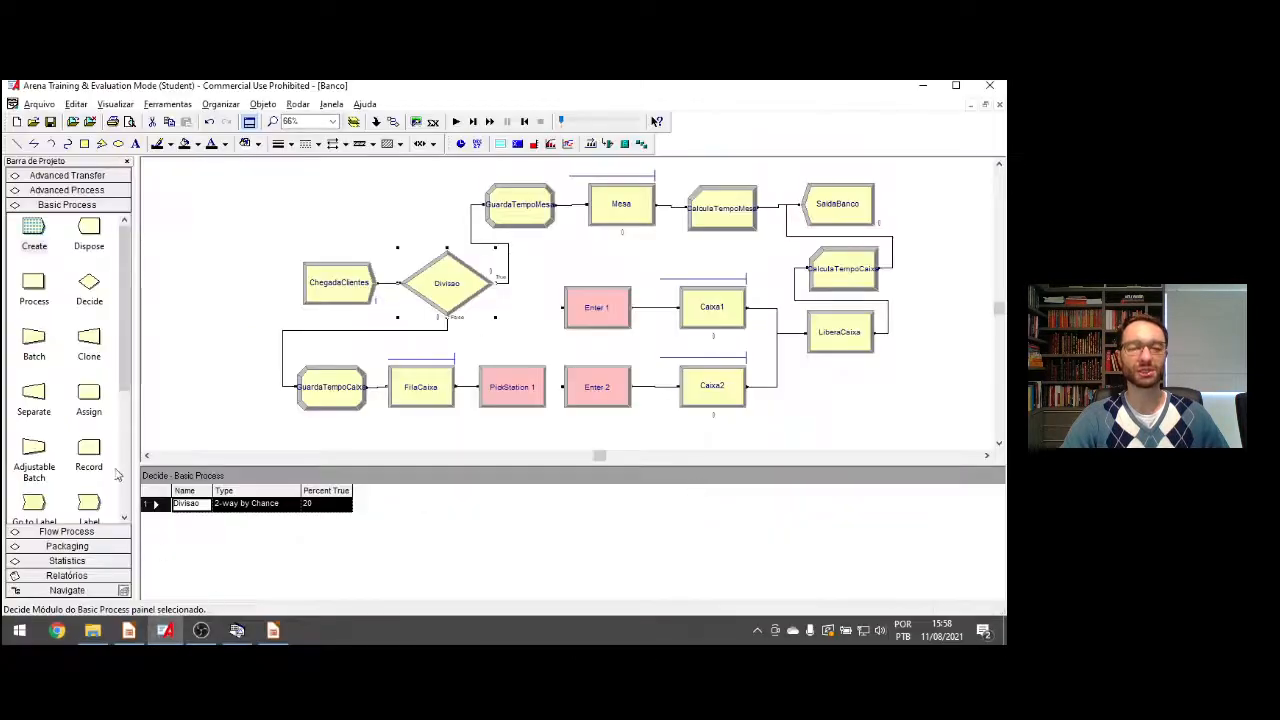
Open the run setup and check the replication parameters
left_click(299, 104)
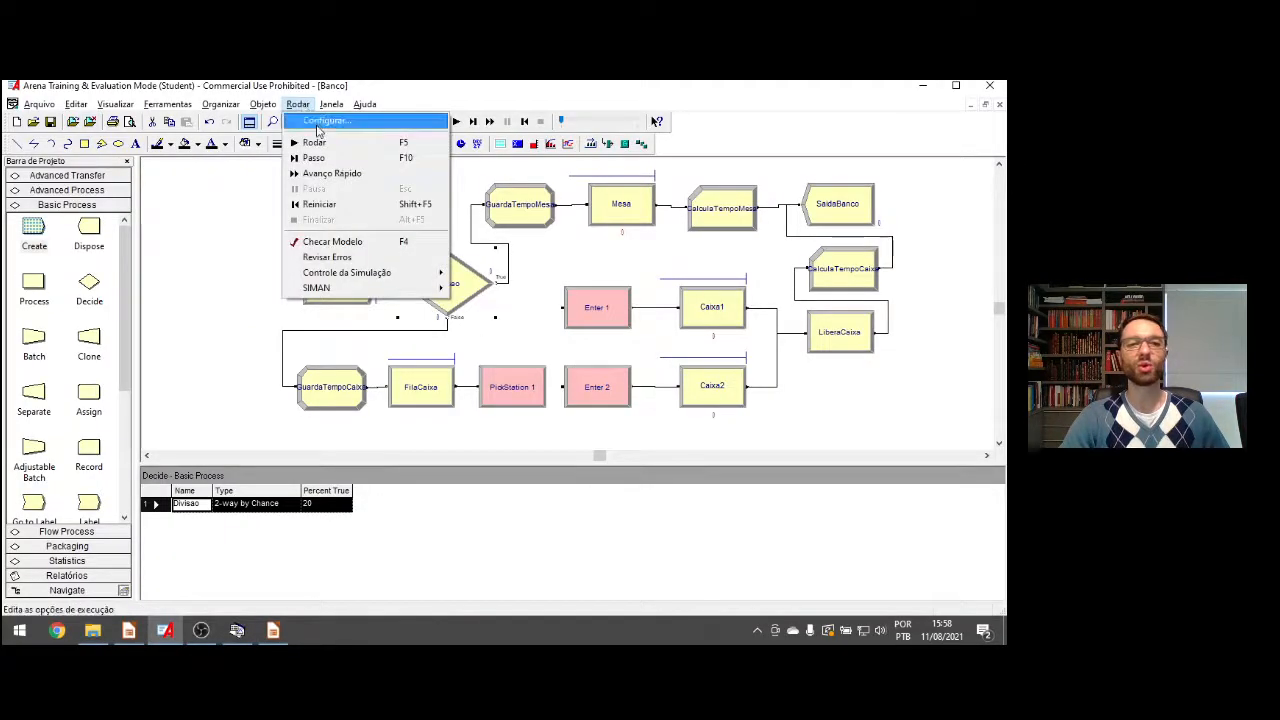
left_click(325, 120)
left_click(397, 192)
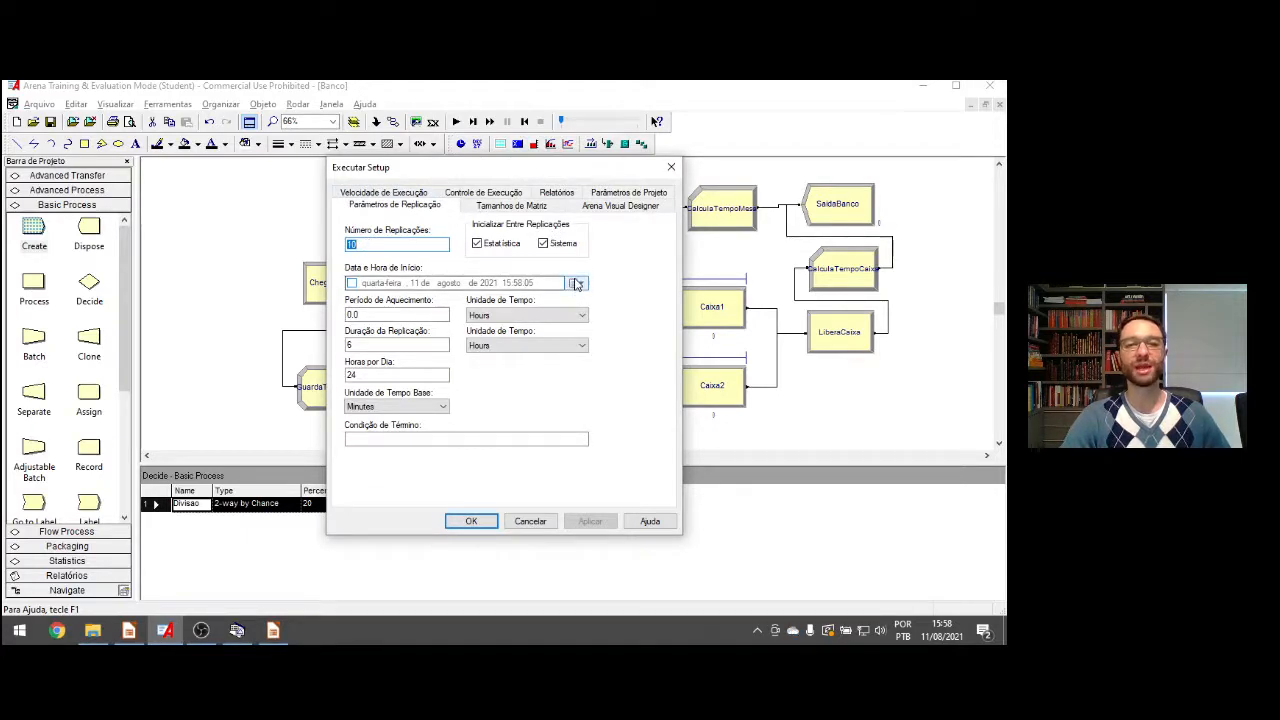
Set the default report displayed after the simulation to Category Overview and accept the run setup
left_click(556, 193)
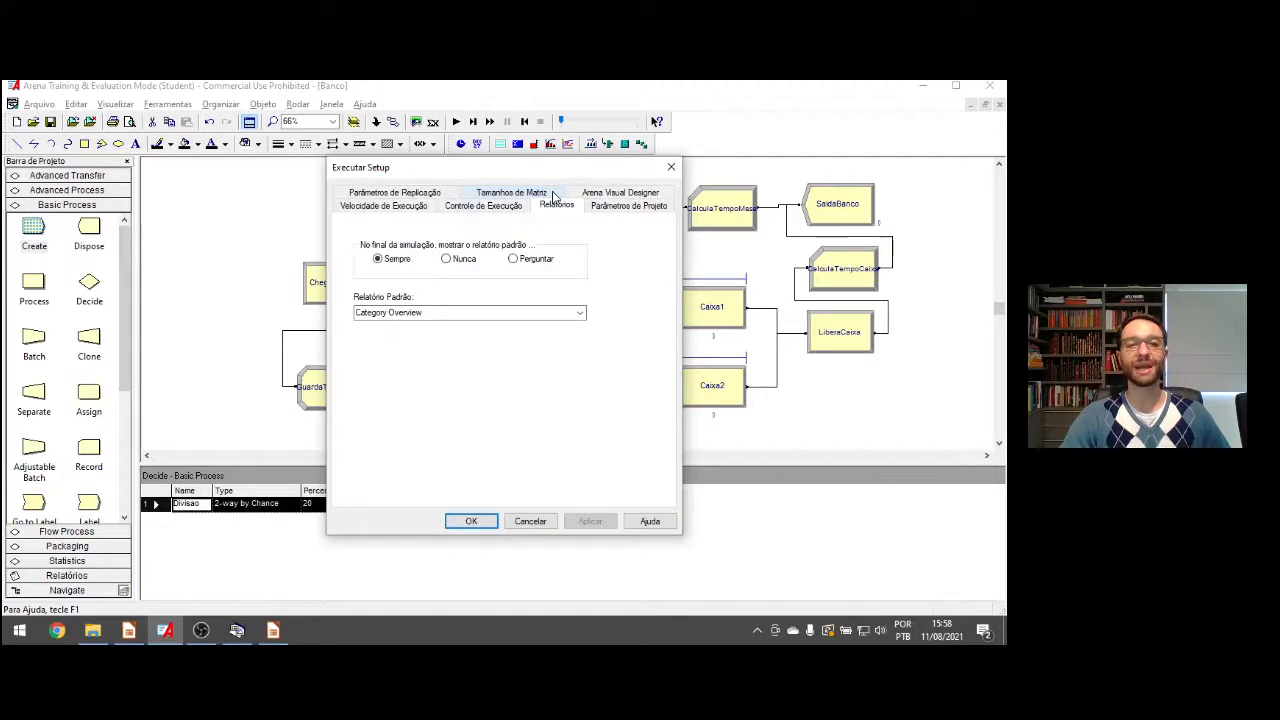
left_click(579, 316)
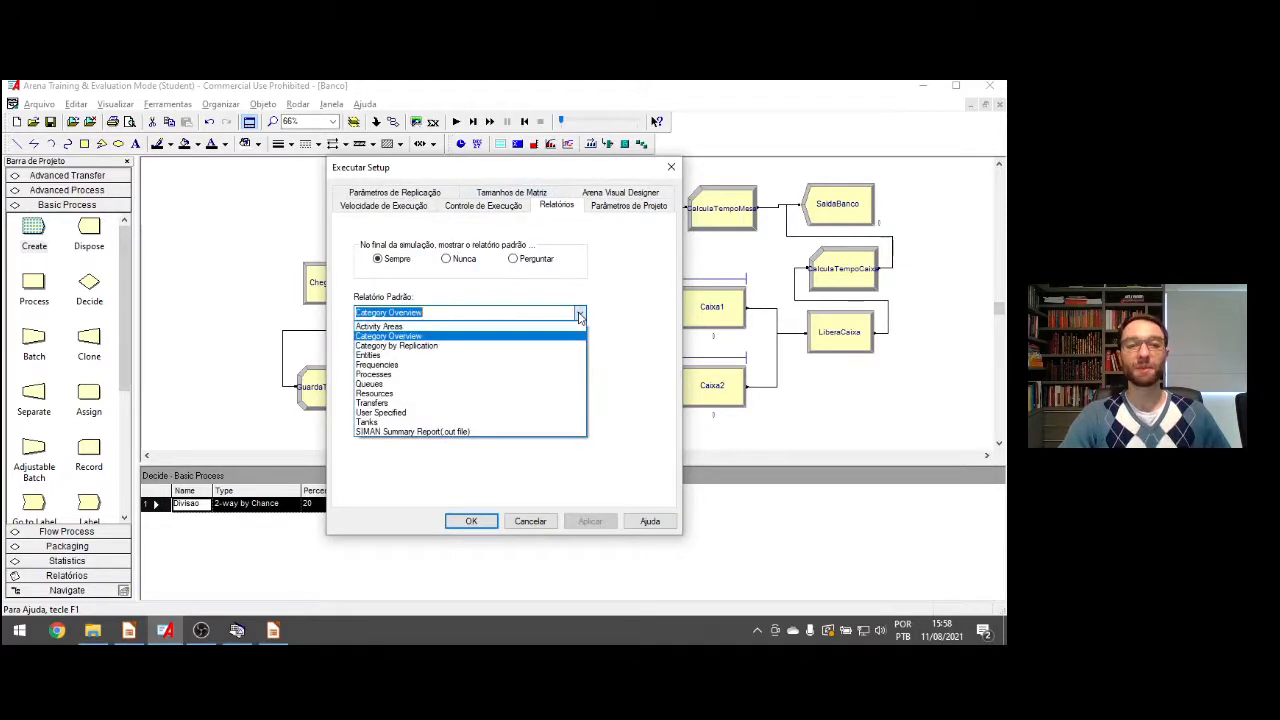
left_click(399, 432)
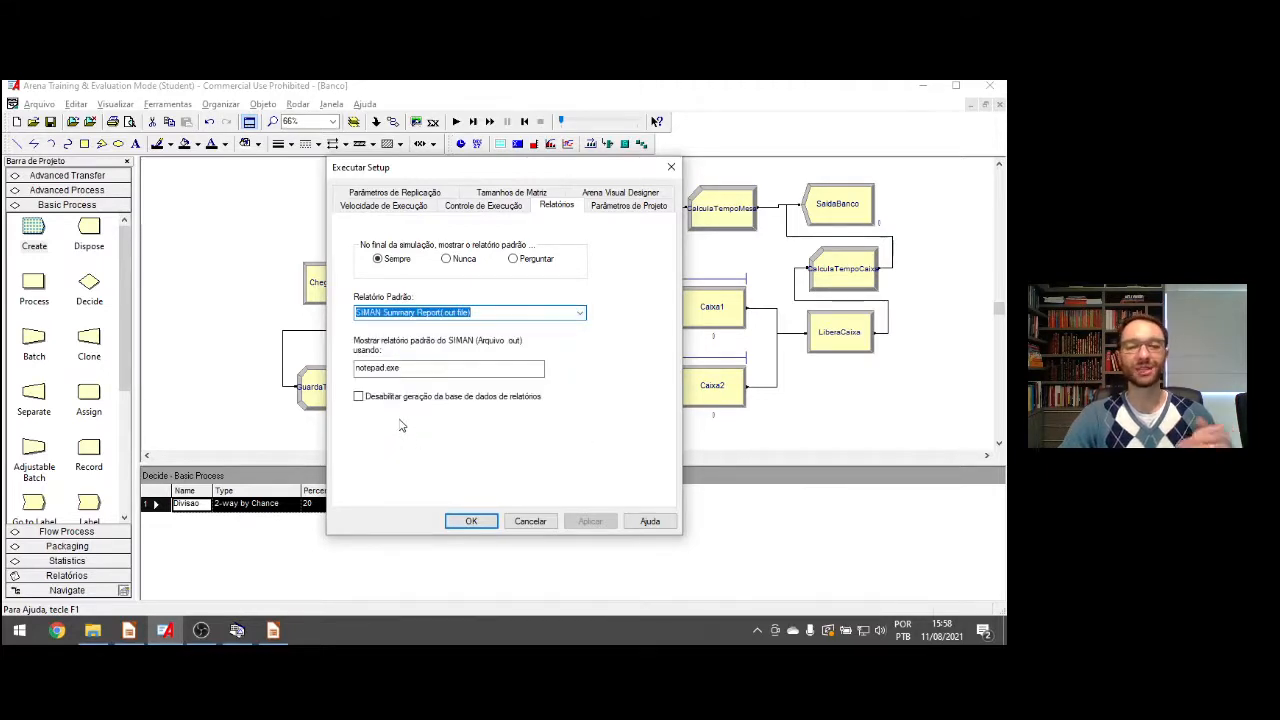
left_click(578, 313)
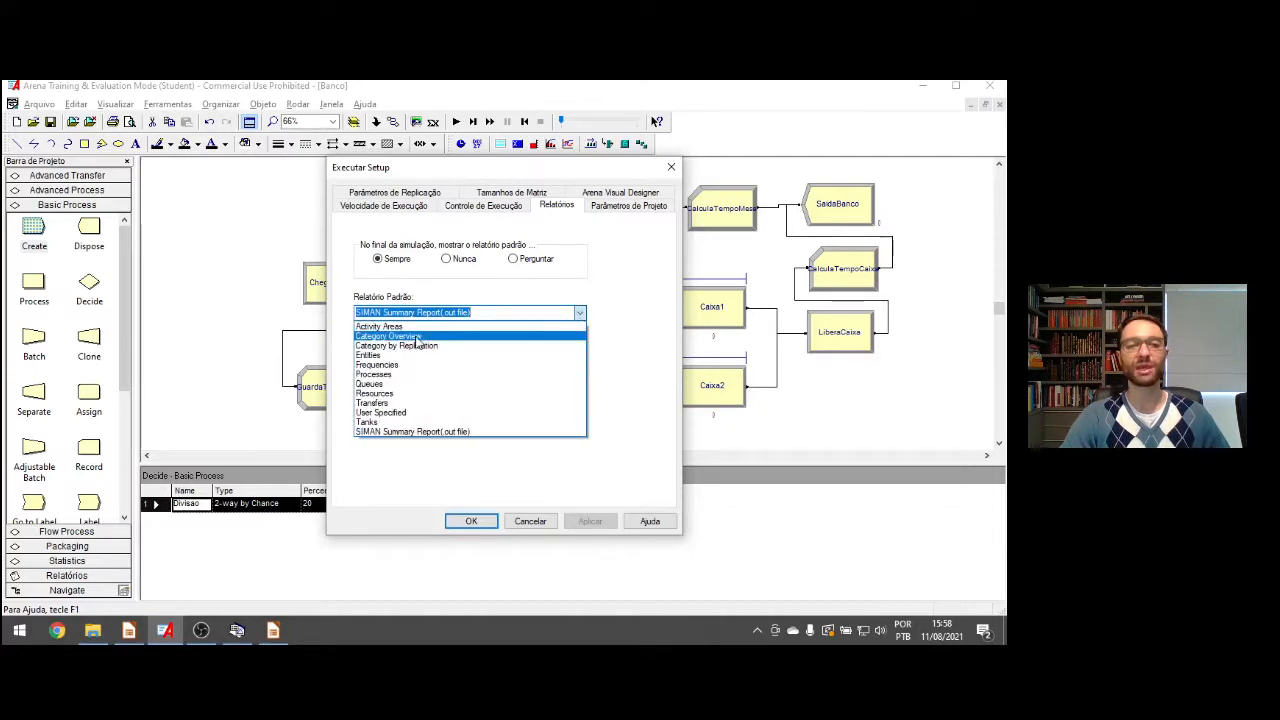
left_click(416, 337)
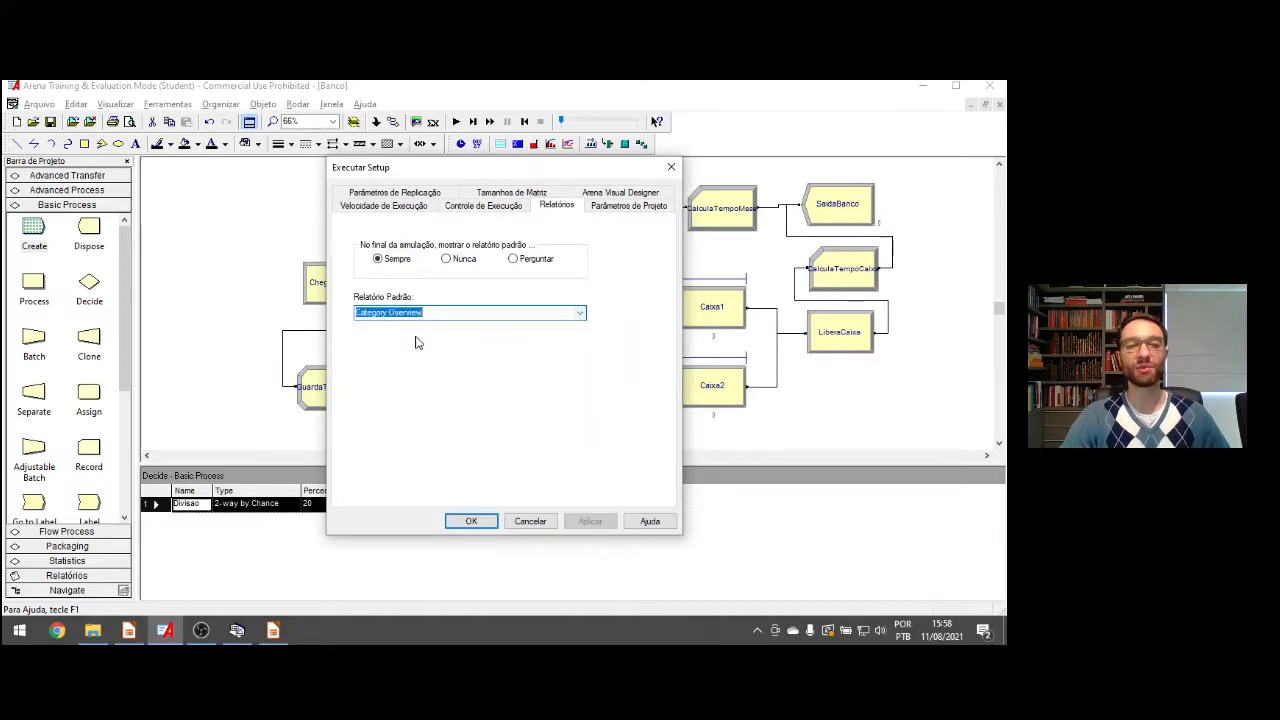
left_click(472, 521)
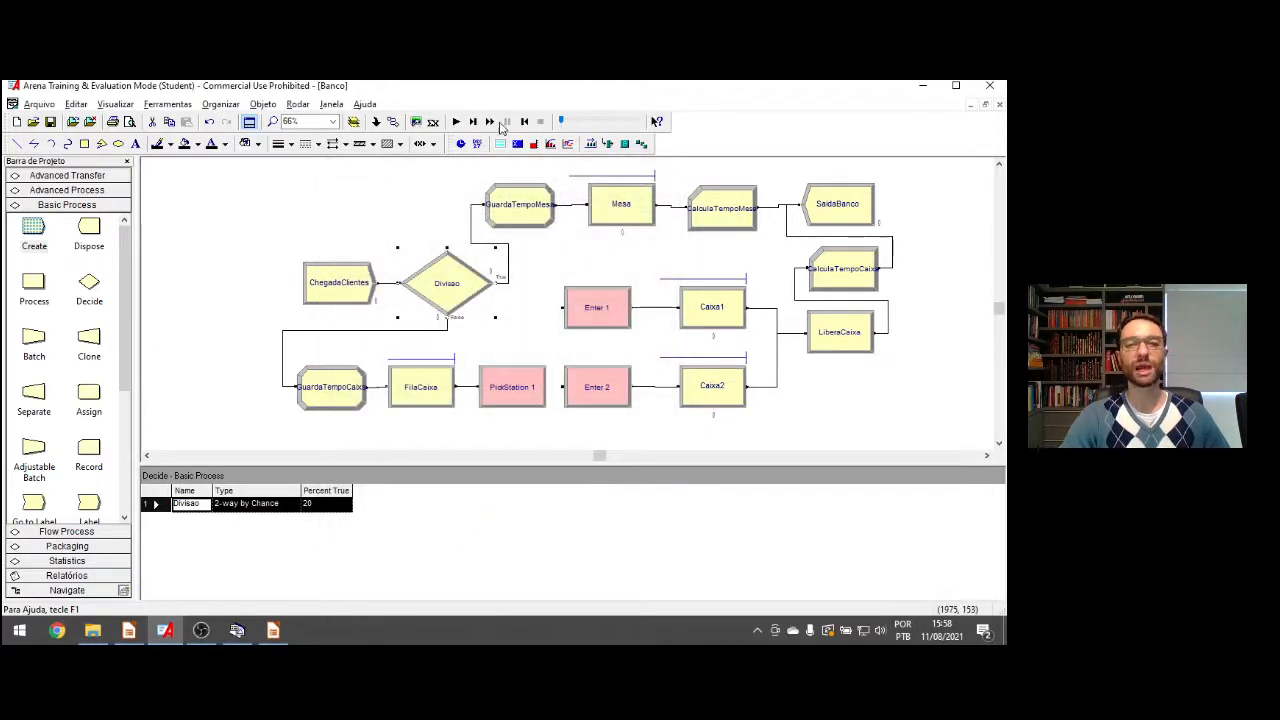
Run the simulation in fast-forward mode and open the queue Waiting Time section of the Category Overview report
left_click(490, 121)
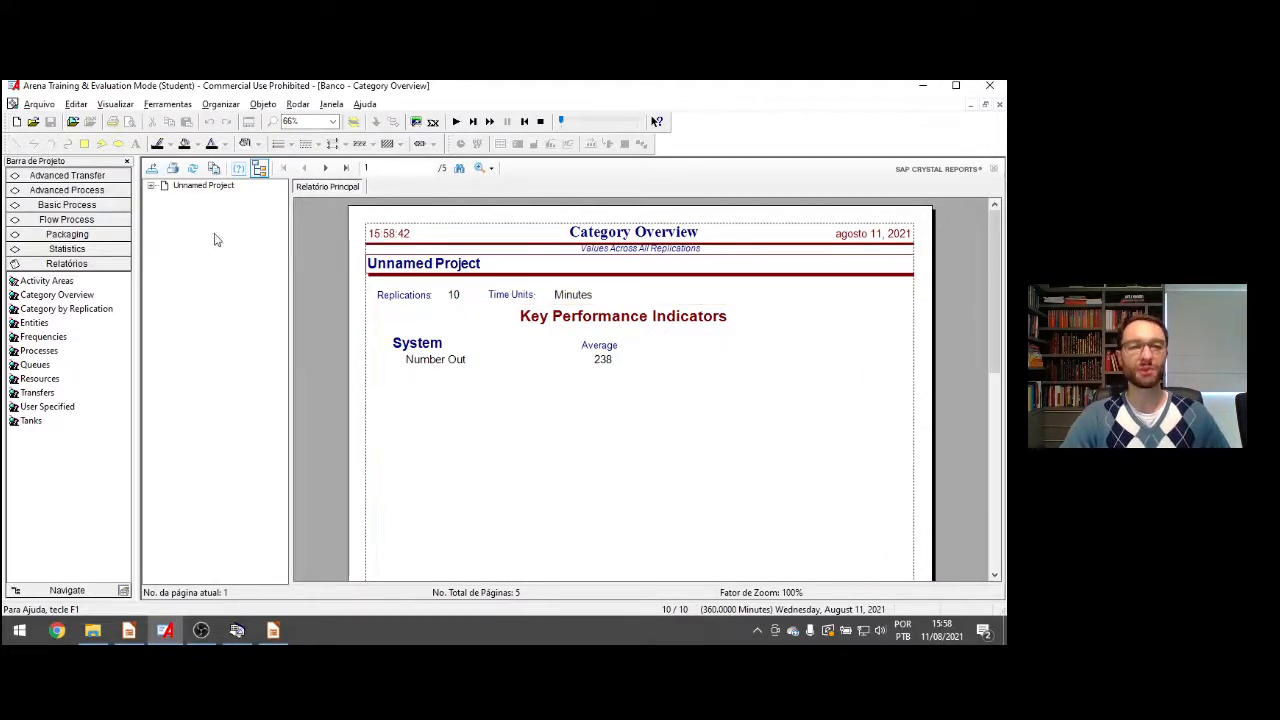
left_click(163, 186)
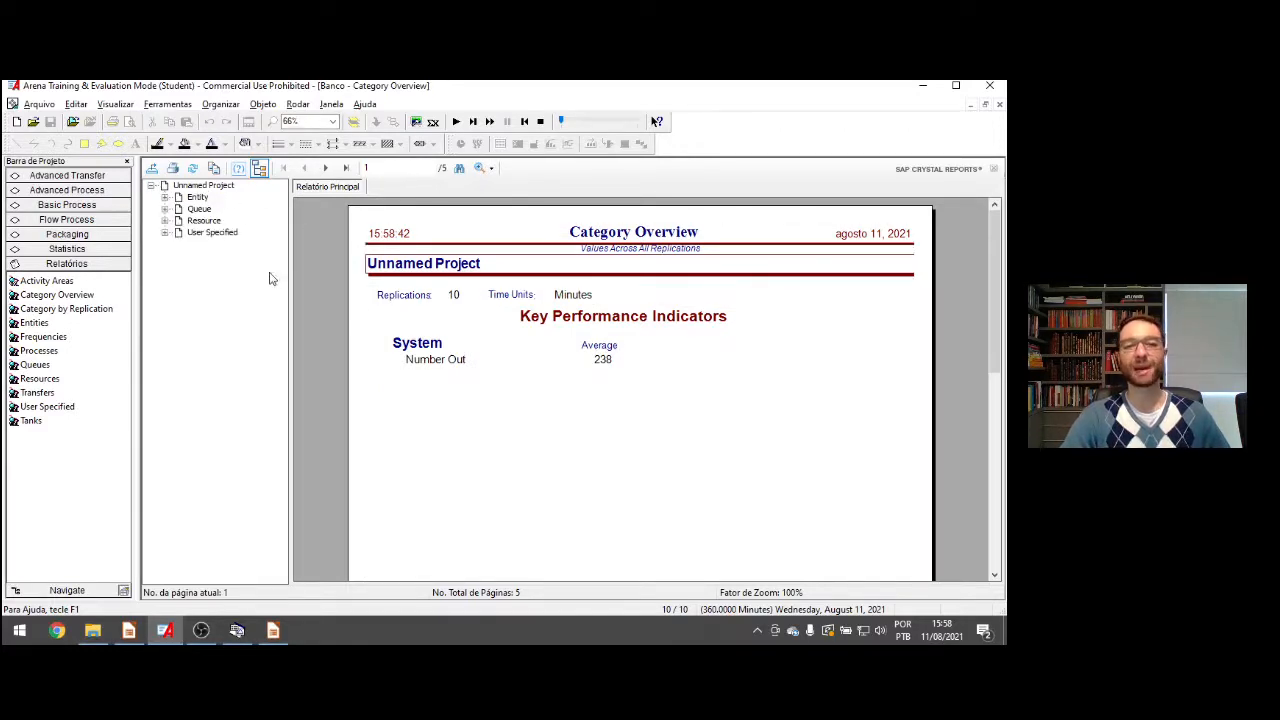
left_click(165, 209)
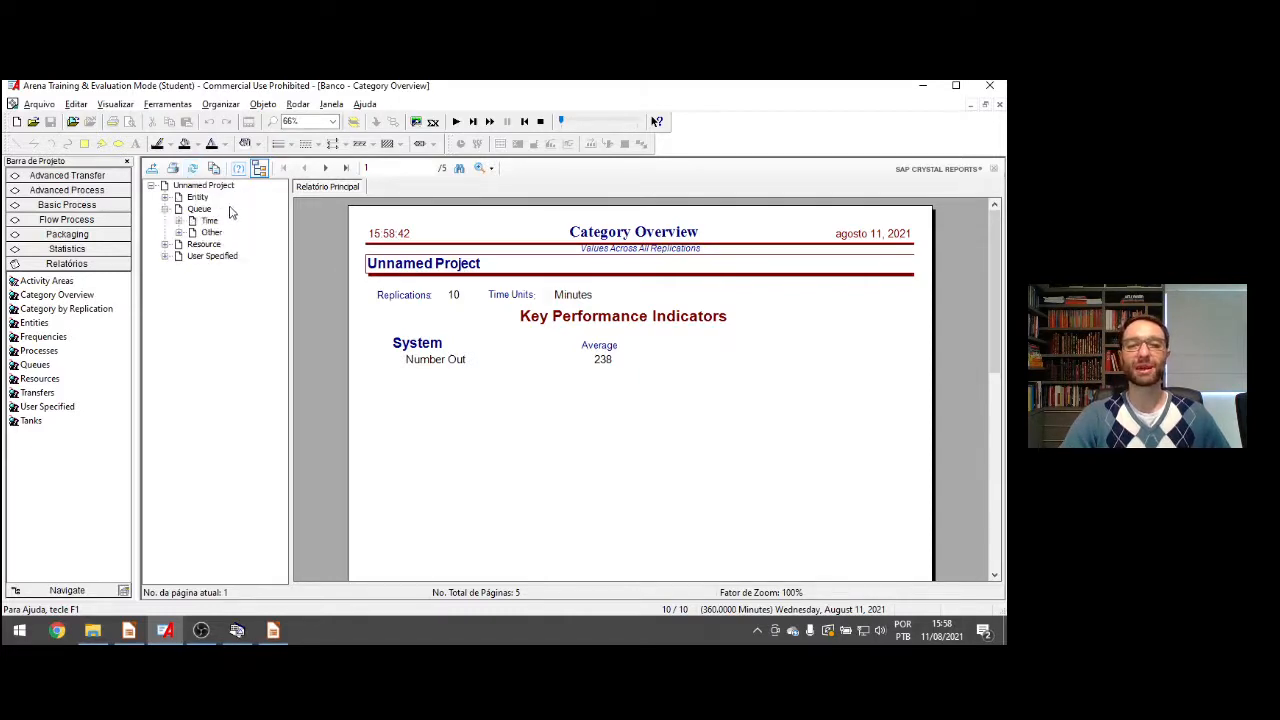
left_click(180, 221)
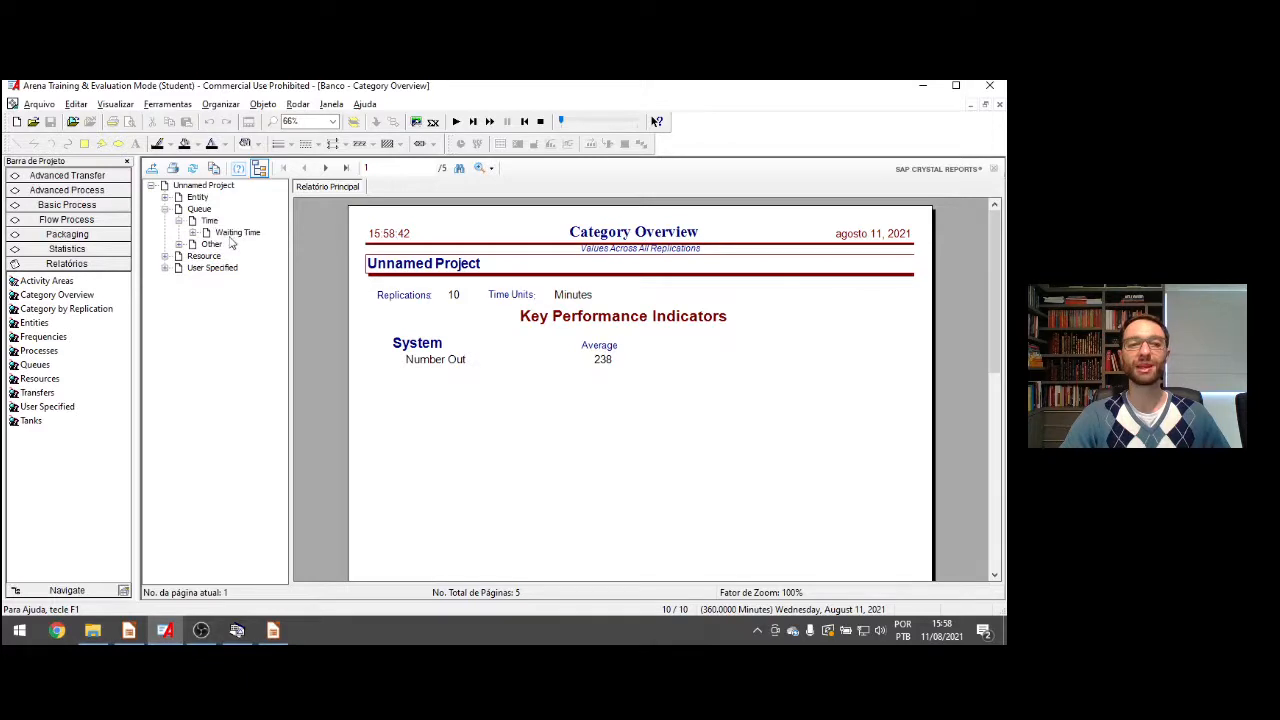
left_click(236, 234)
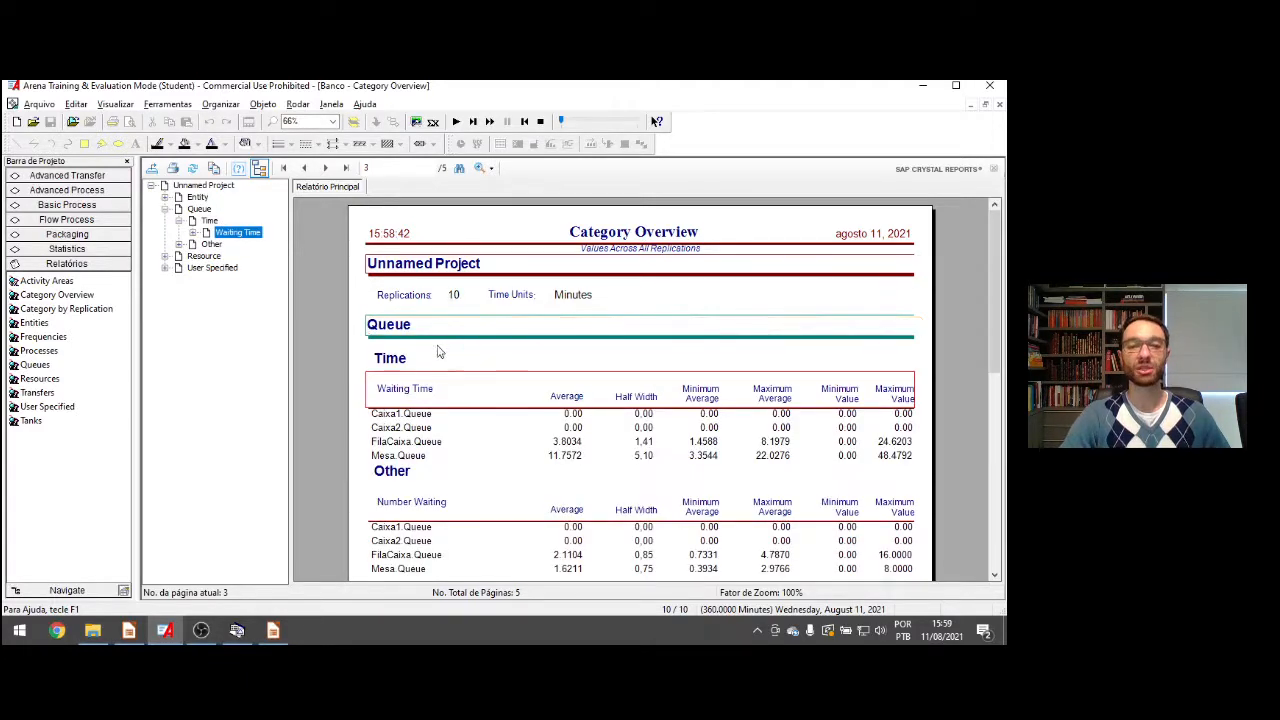
Examine the waiting time average and half width of Mesa.Queue in the report
scroll(423, 363, "down", 2)
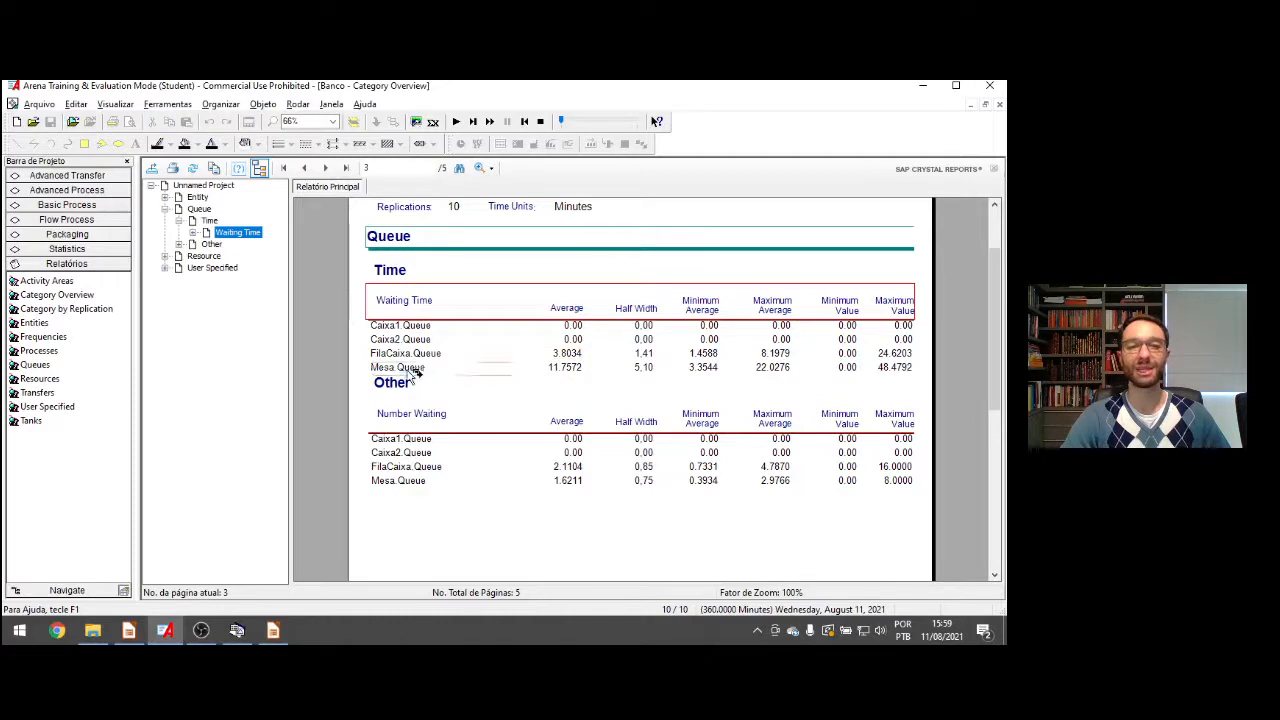
left_click(413, 370)
scroll(480, 387, "down", 2)
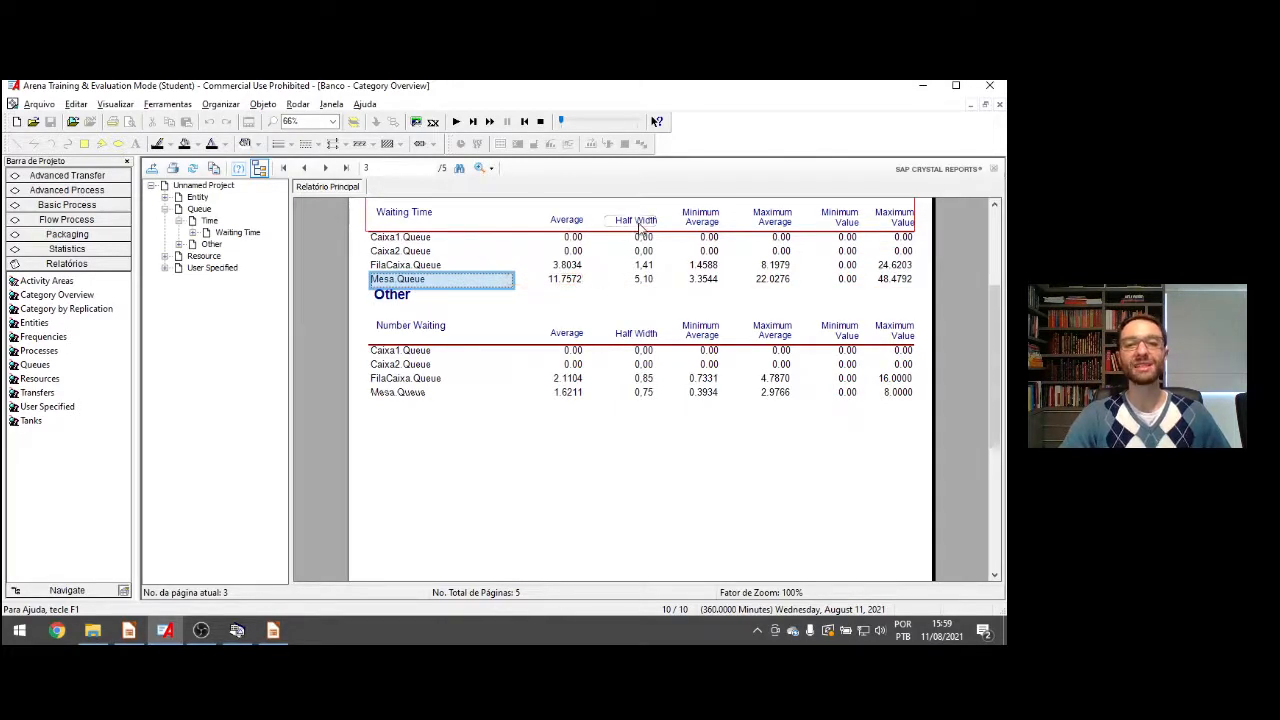
left_click(640, 224)
left_click(648, 279)
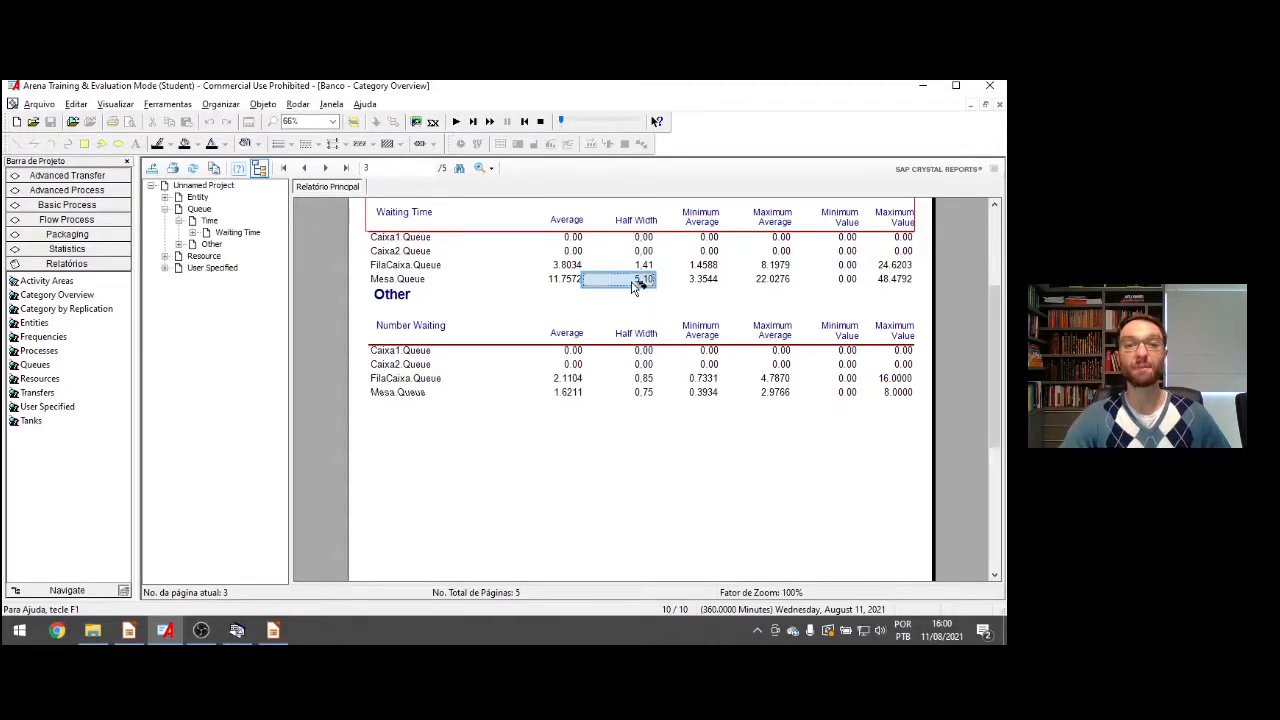
key("alt+Tab")
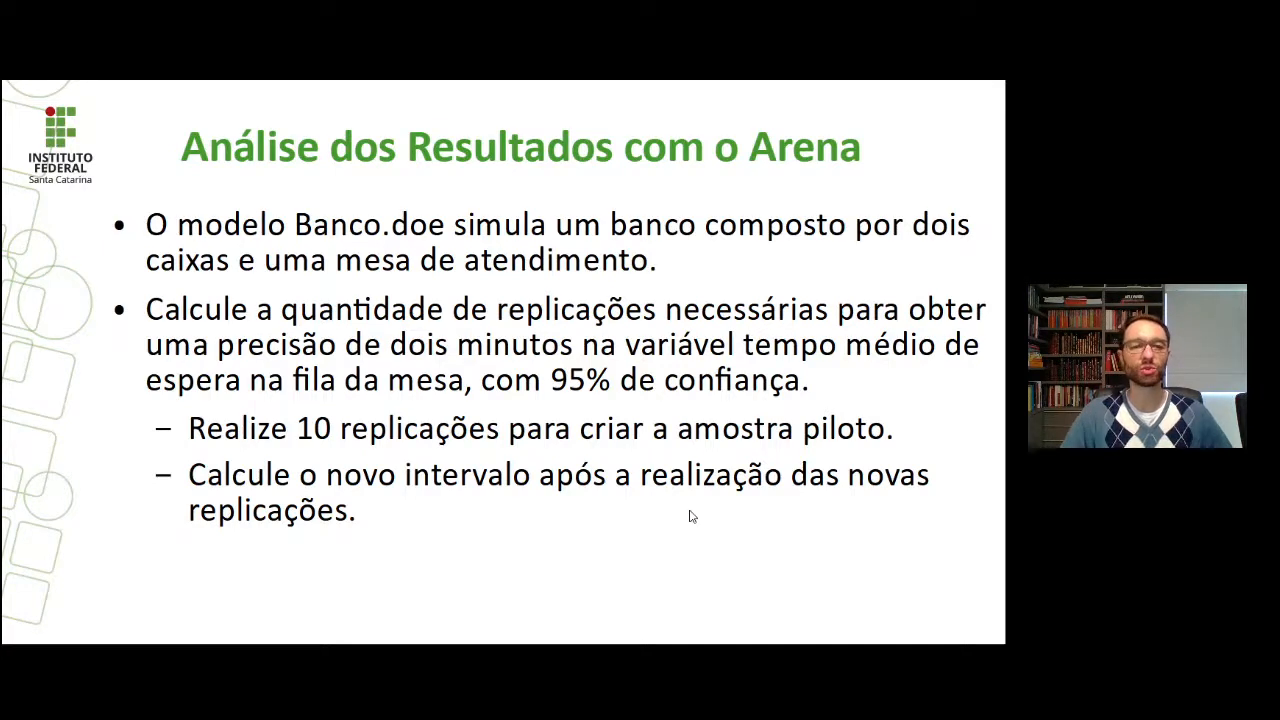
key("Right")
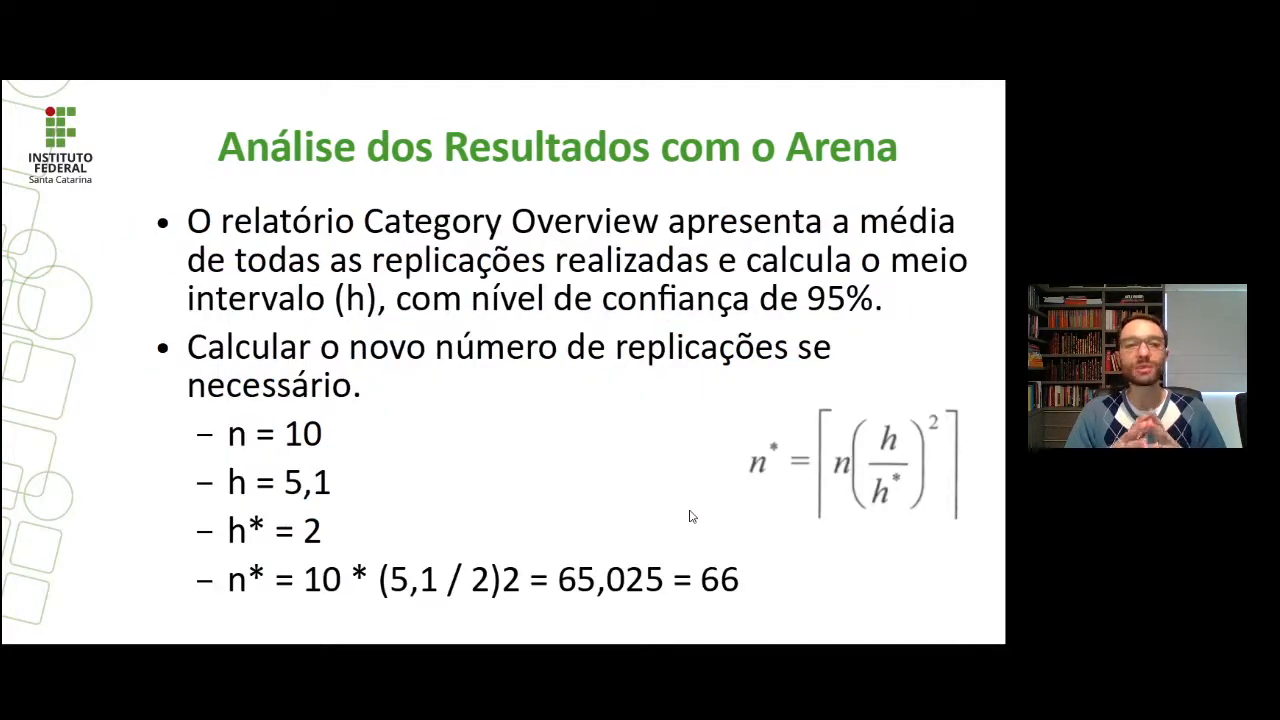
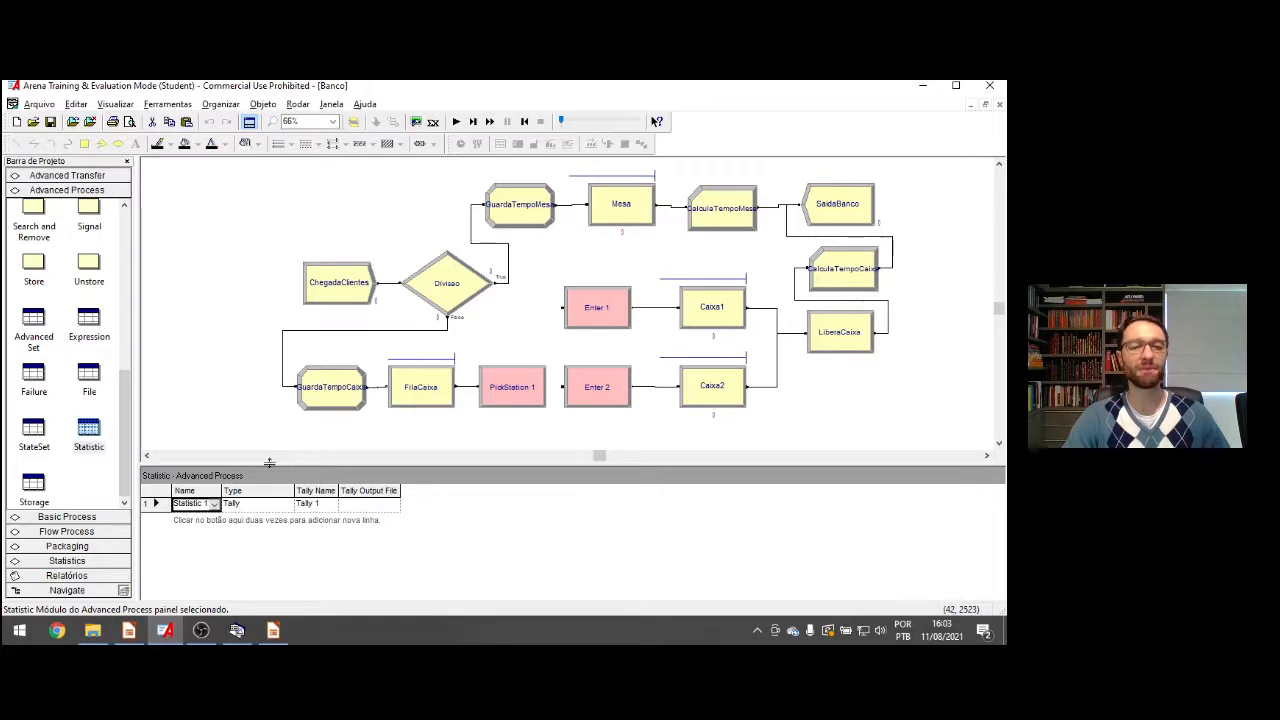
Set the type of Statistic 1 in the Statistic module to Output
left_click(285, 507)
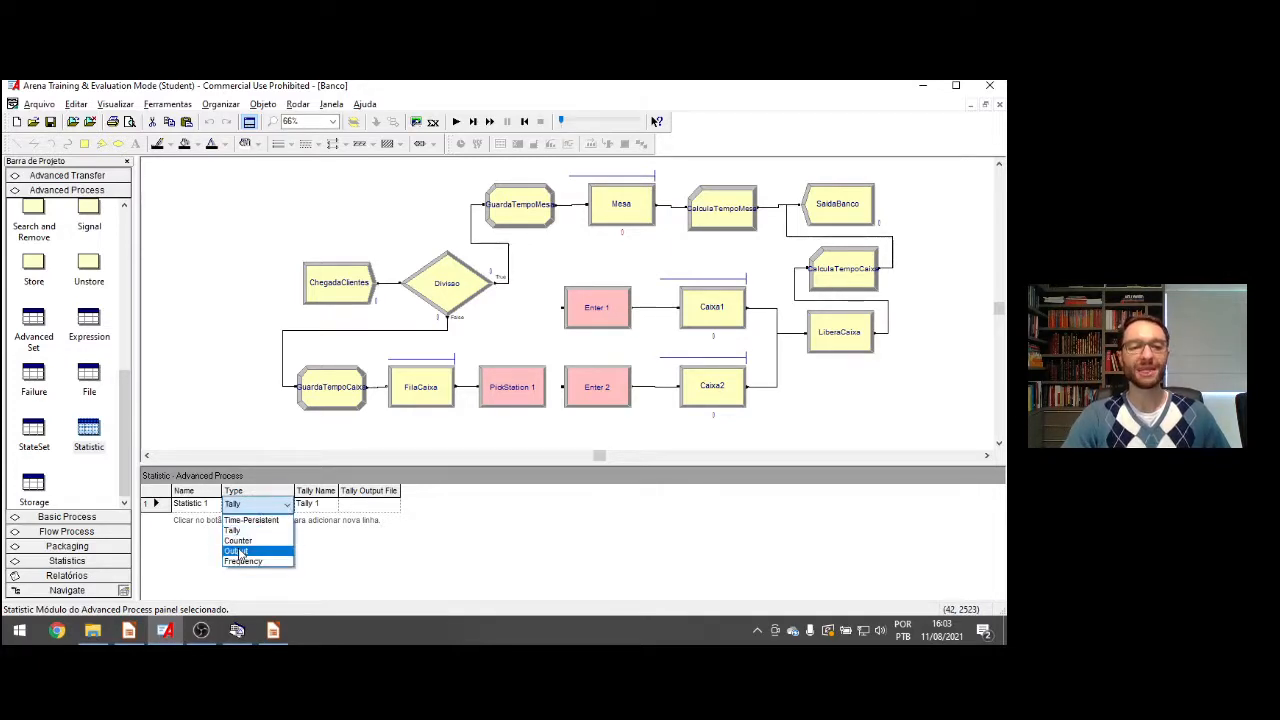
left_click(237, 551)
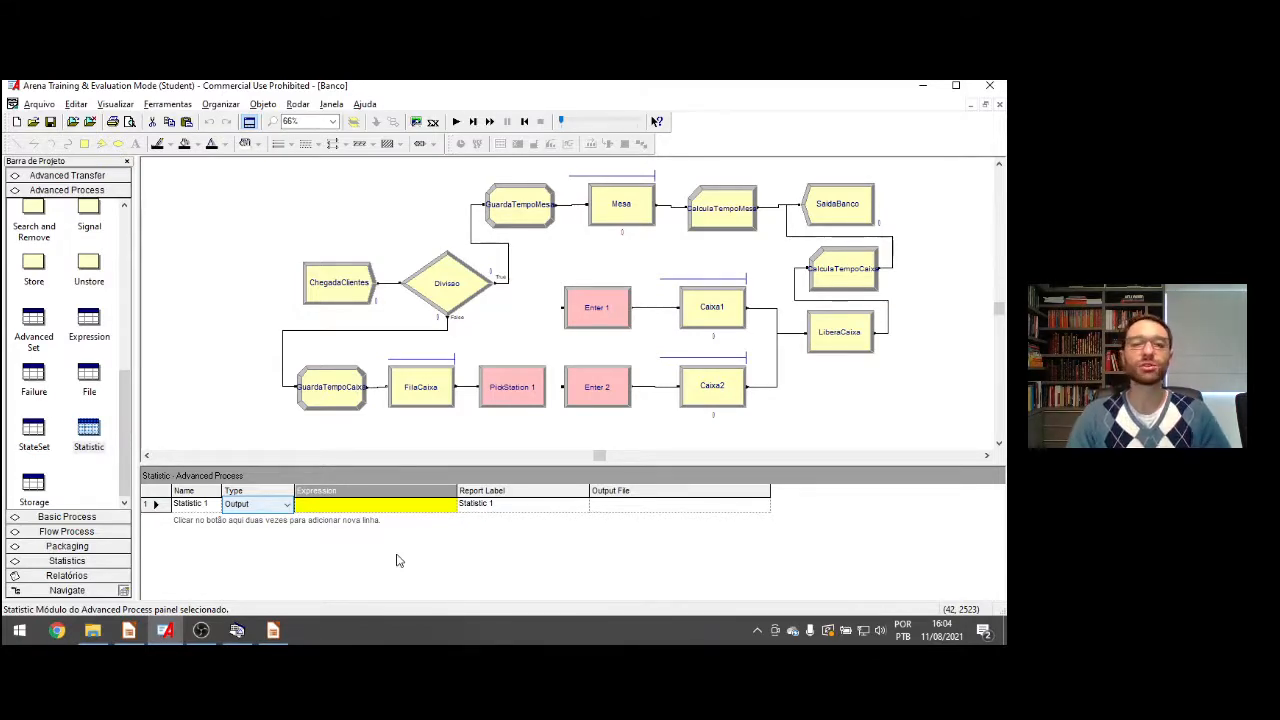
Build the expression TAVG(Mesa.Queue.WaitingTime) for Statistic 1 from the queue variable Average Wait Time, choosing Mesa.Queue as the queue
left_click(360, 513)
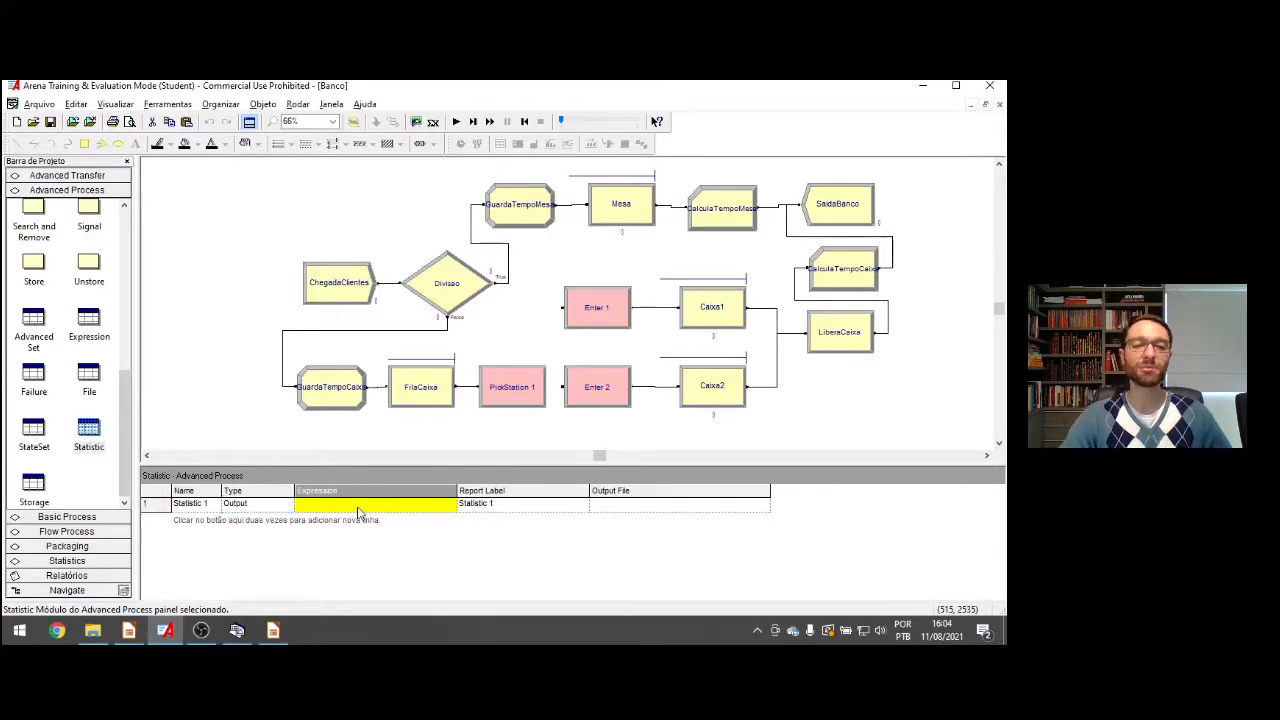
right_click(358, 512)
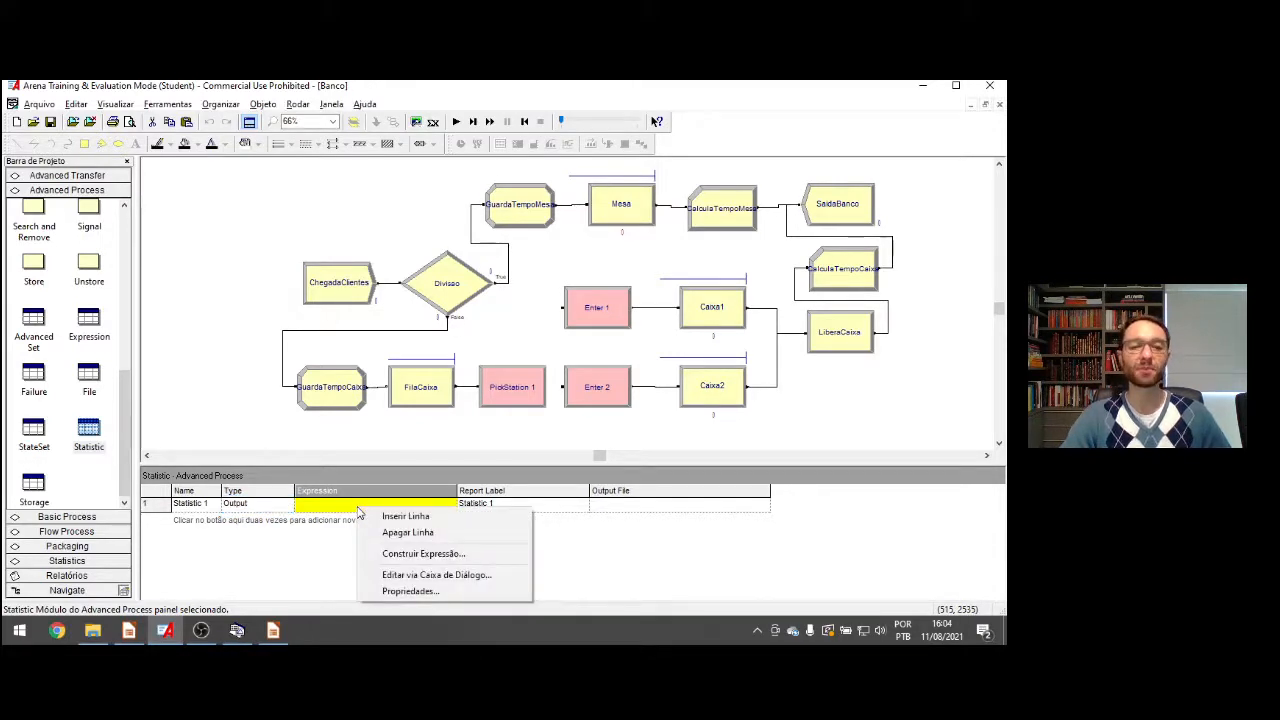
left_click(445, 560)
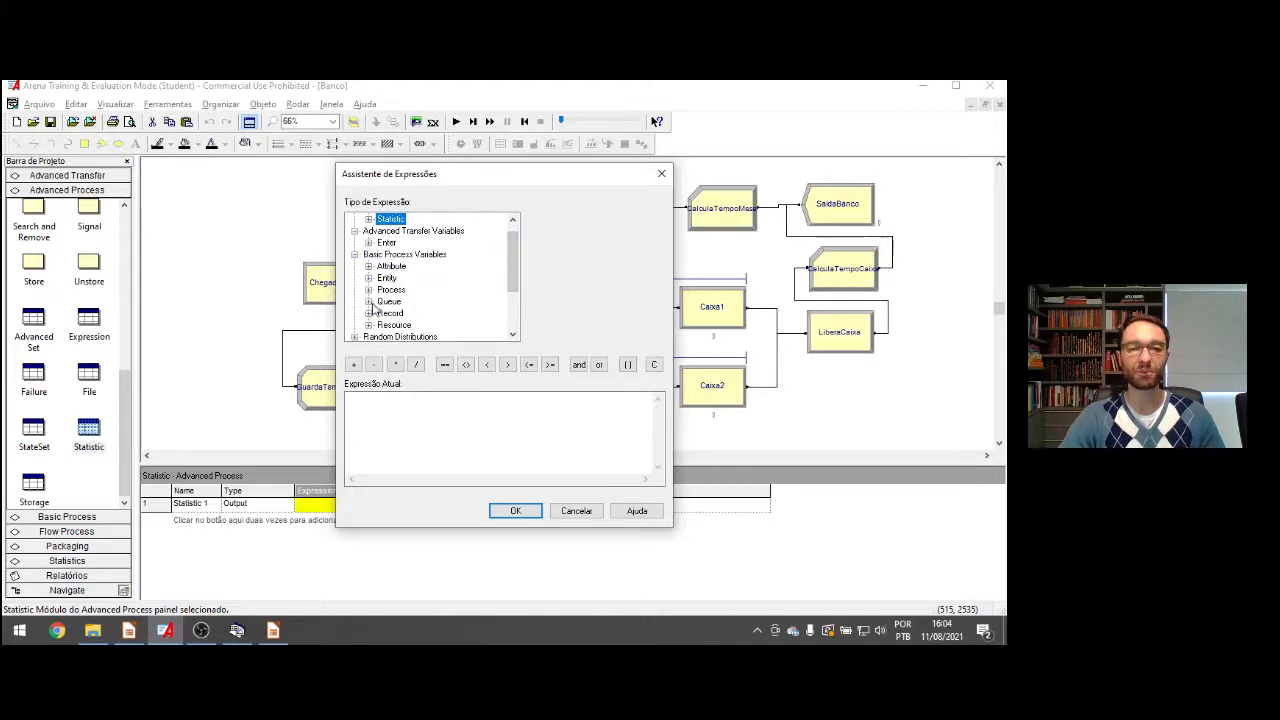
left_click(368, 302)
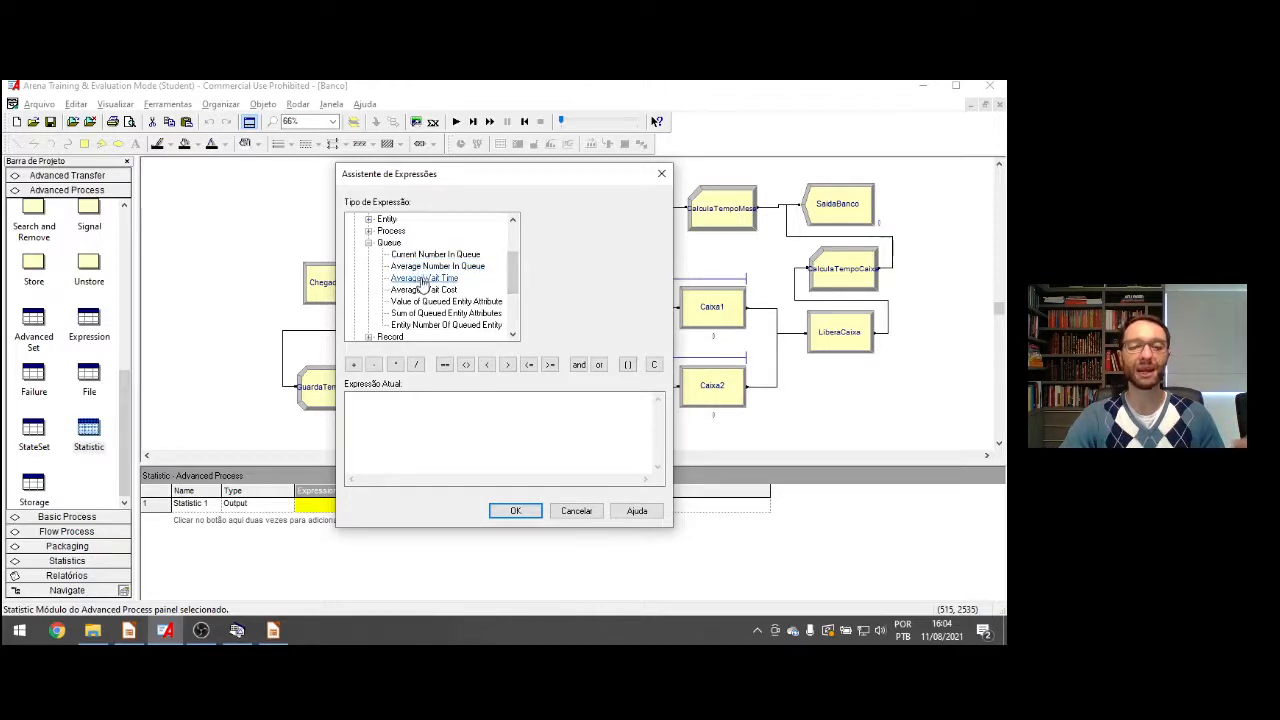
left_click(413, 286)
scroll(449, 300, "down", 2)
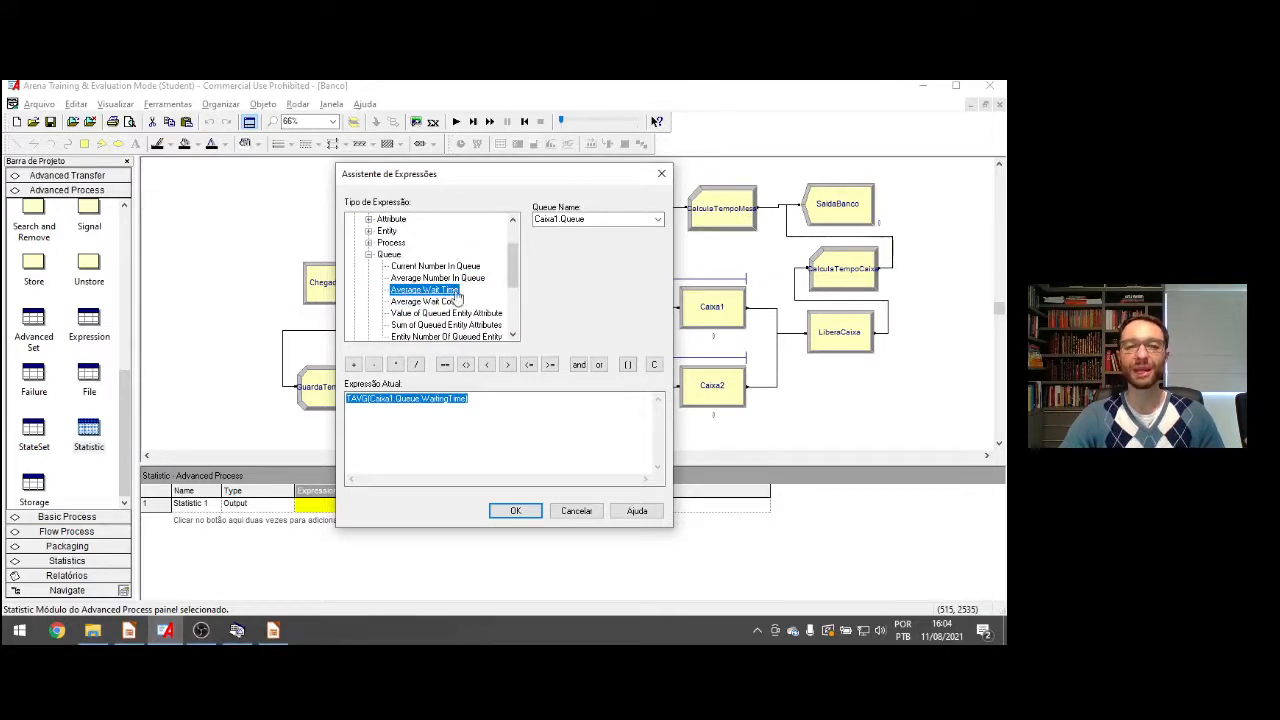
left_click(657, 222)
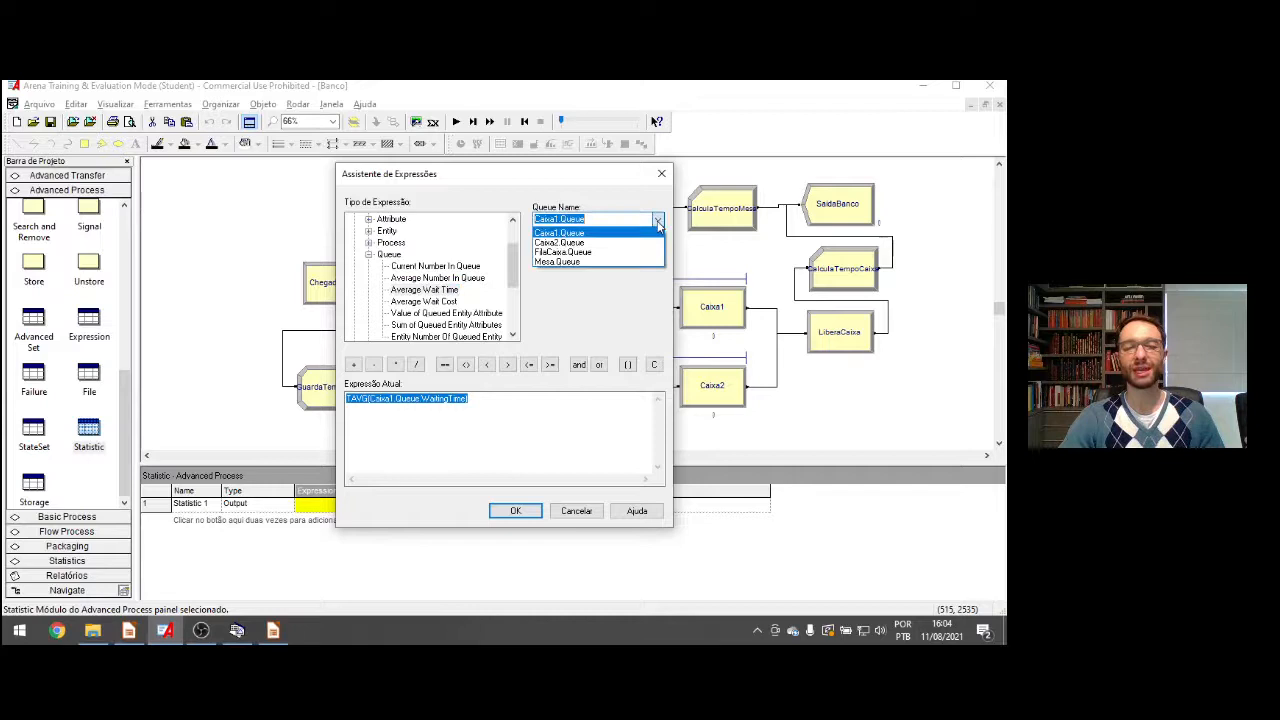
left_click(603, 264)
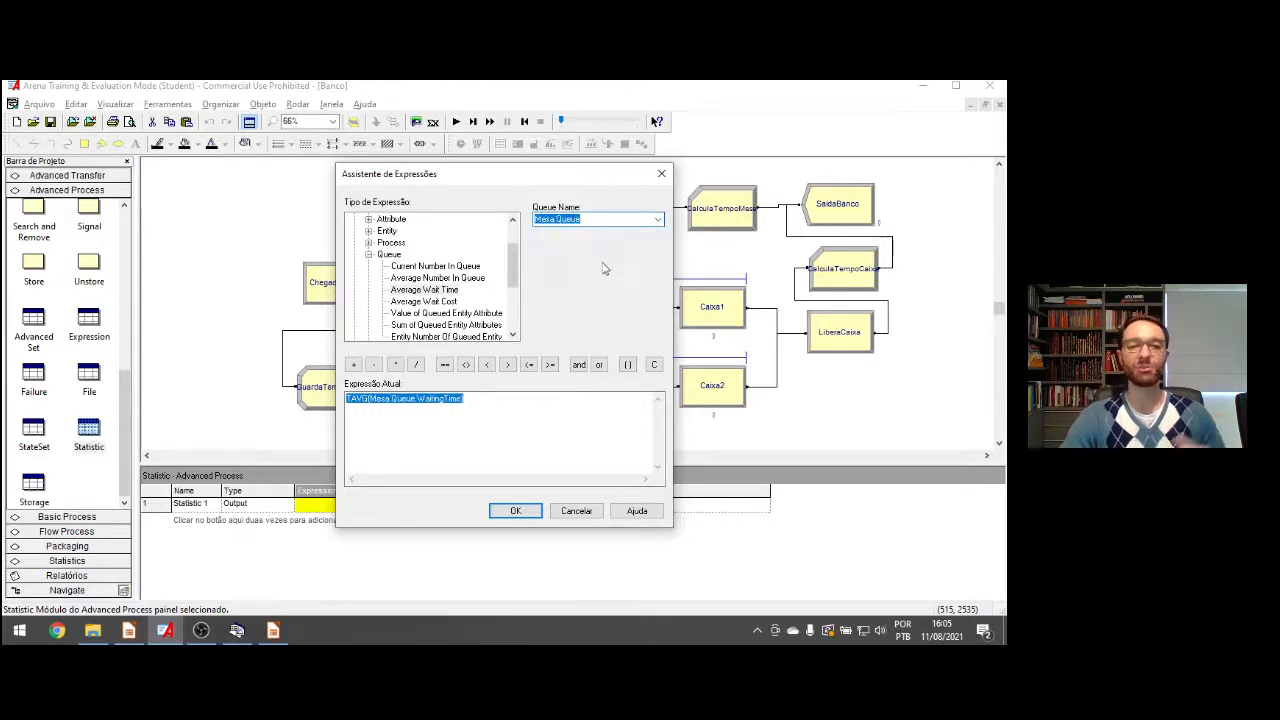
left_click(390, 400)
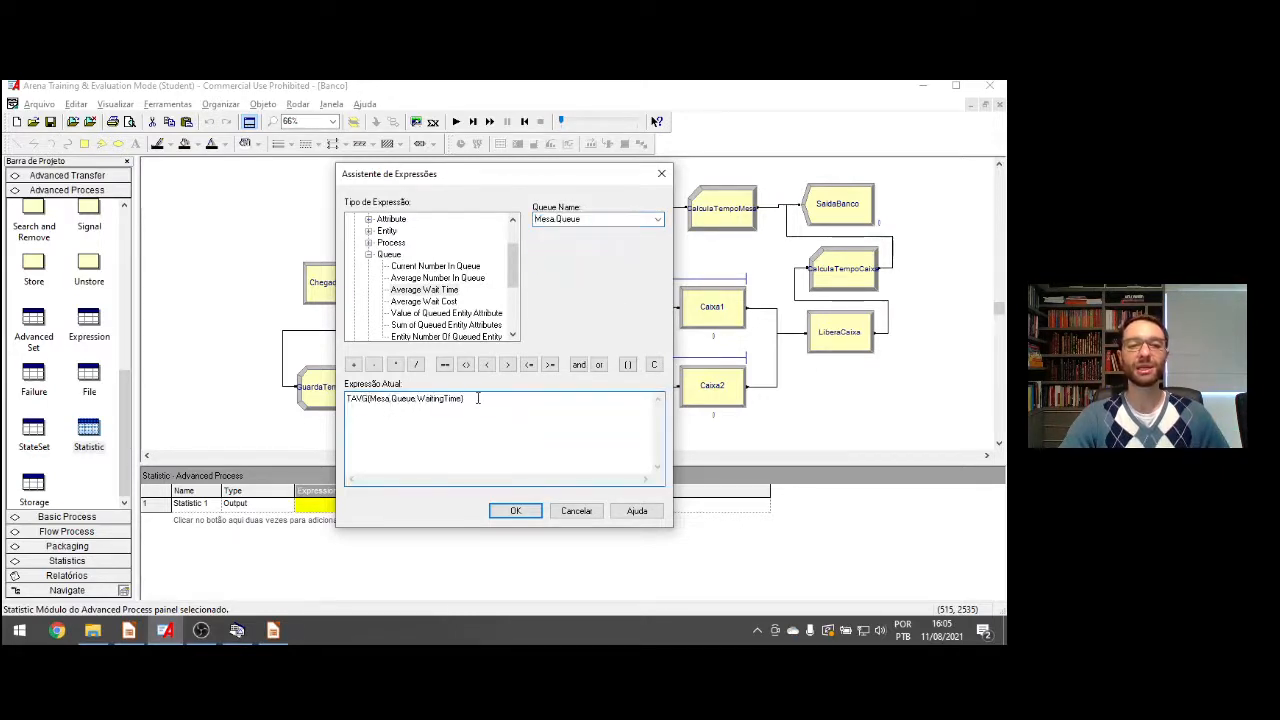
left_click_drag(478, 398, 288, 400)
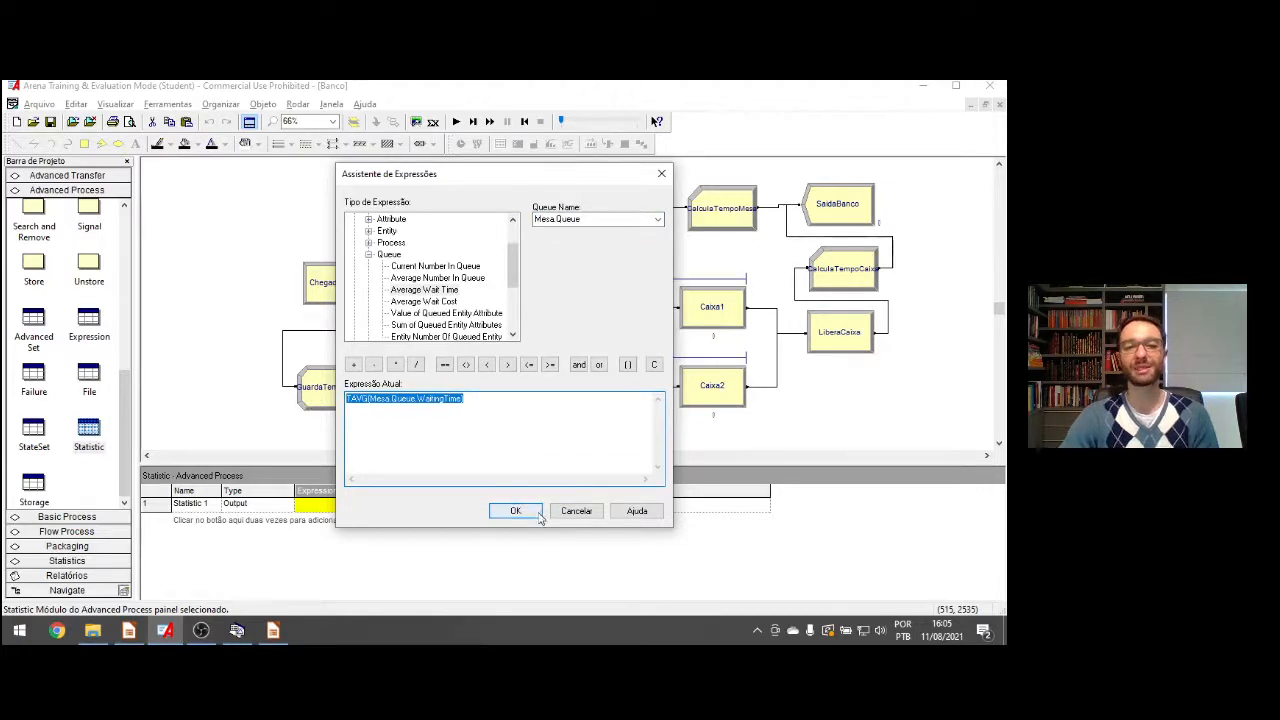
left_click(538, 514)
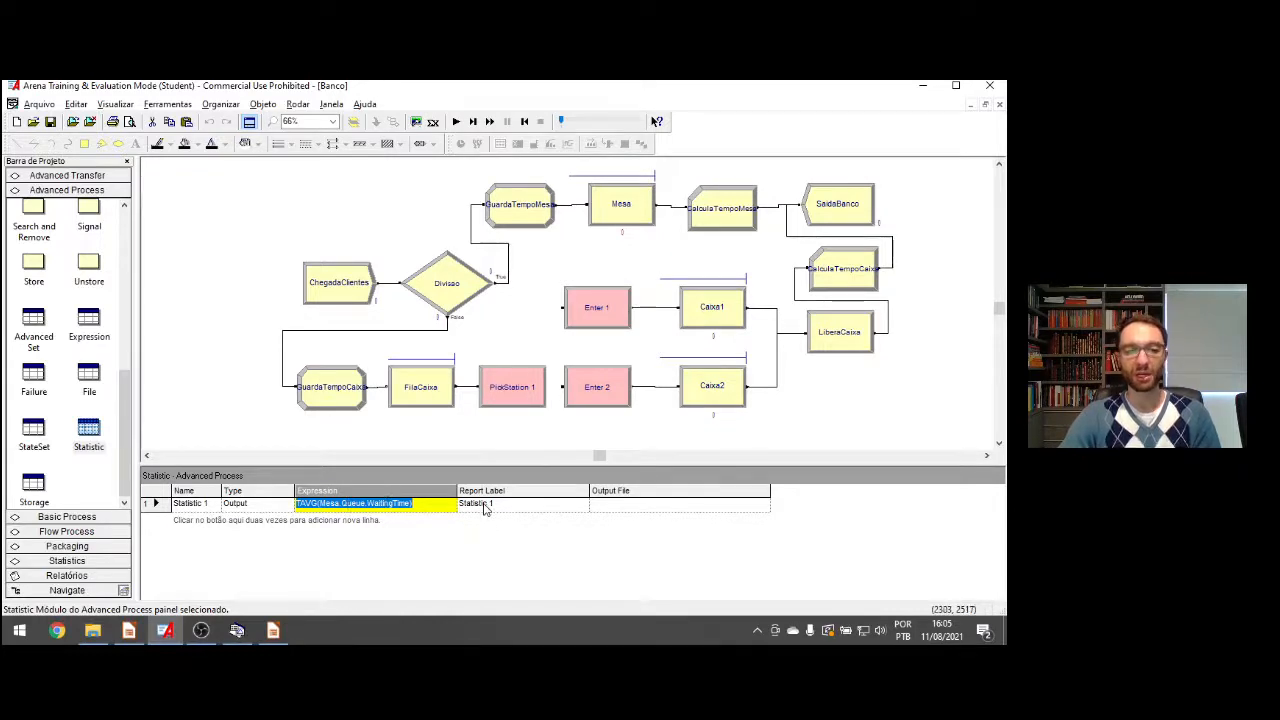
Set the report label of Statistic 1 to "Tempo Médio na Fila da Mesa"
left_click(485, 506)
left_click(505, 508)
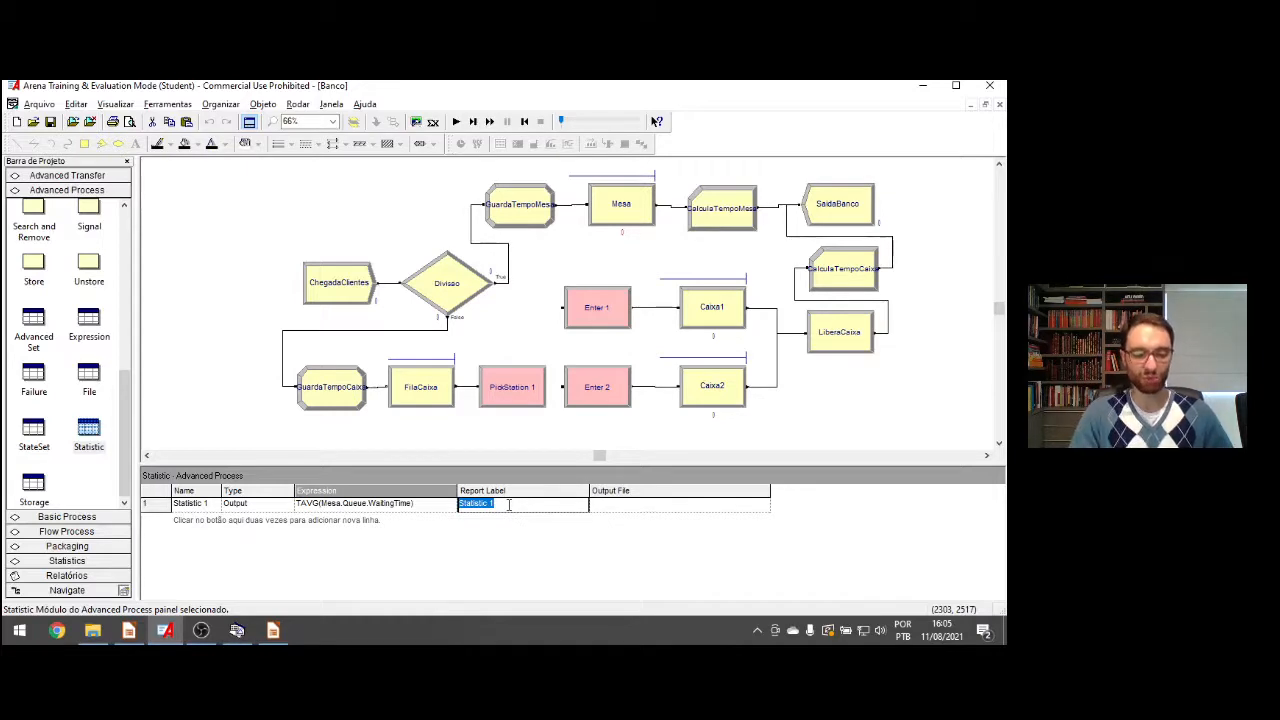
type("Tempo")
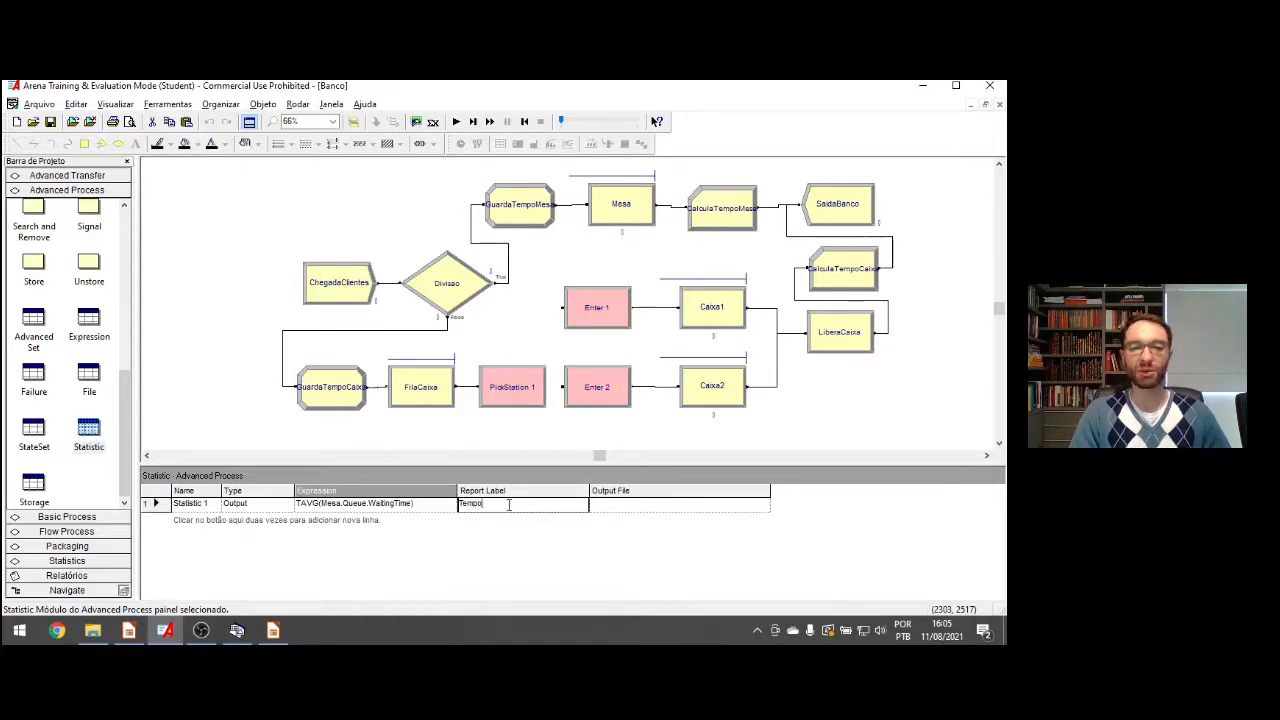
type(" Mé")
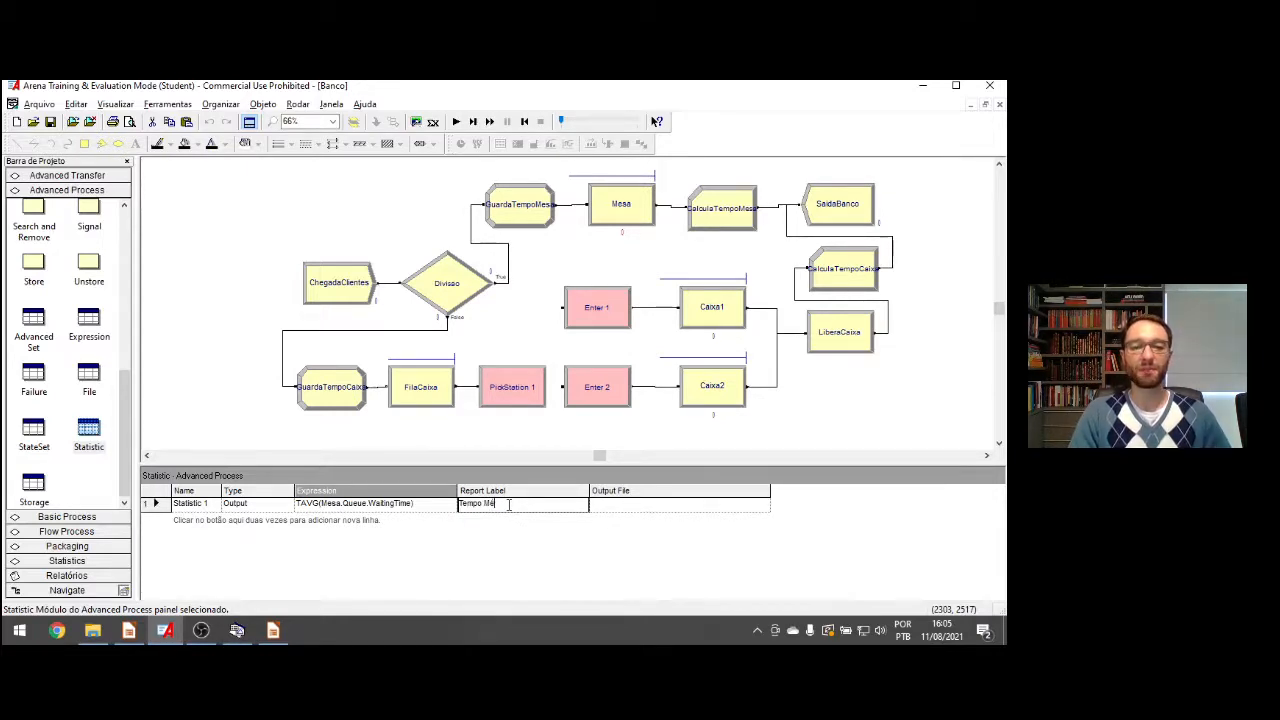
type("dio na ")
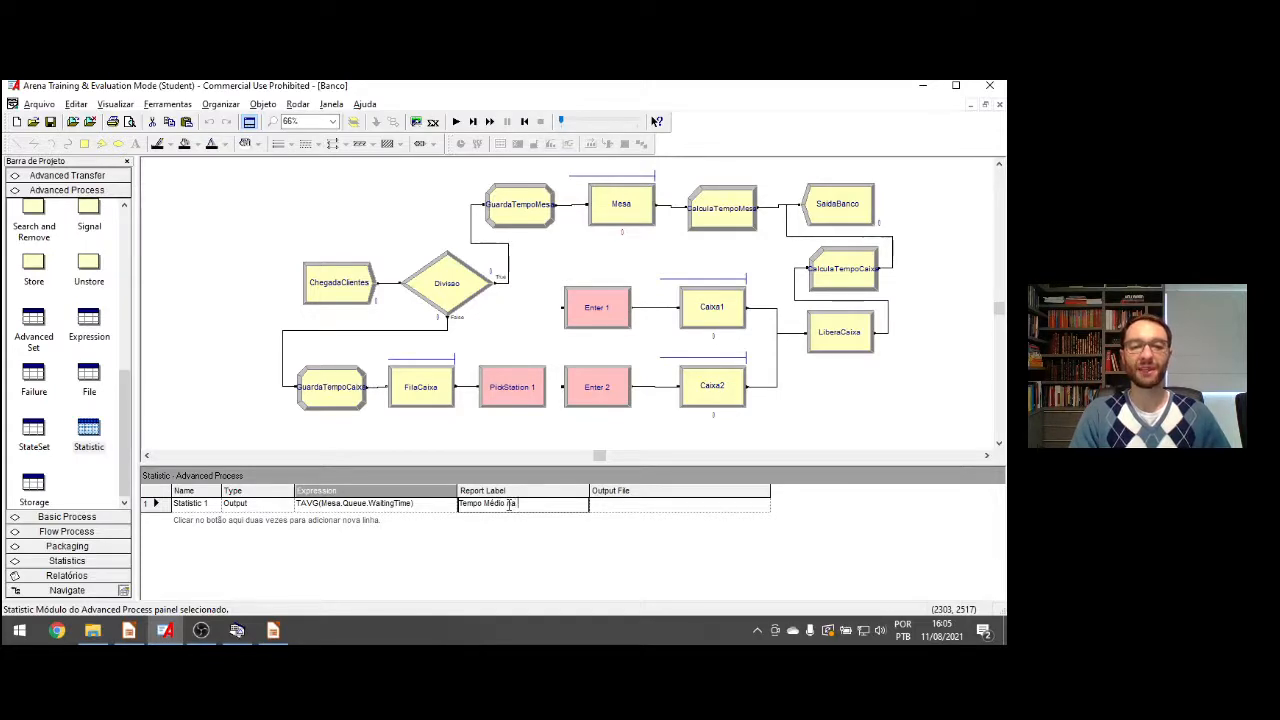
type("Fila da Mesa")
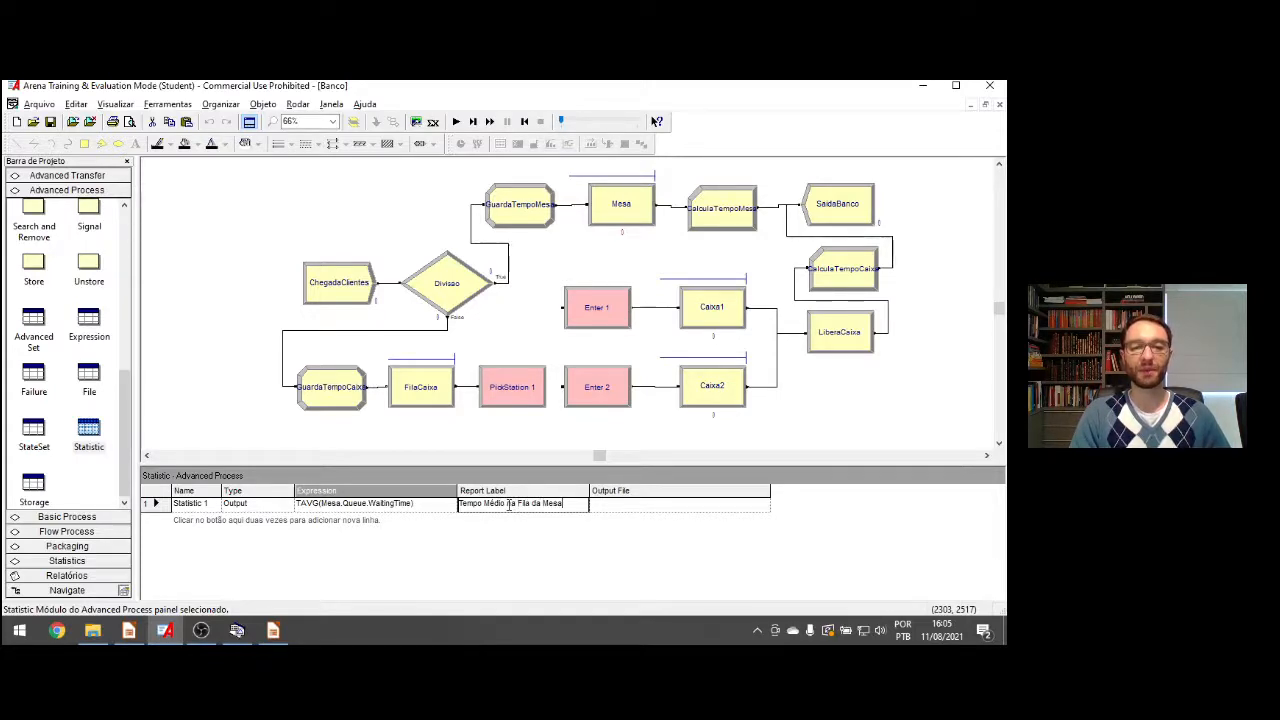
key("Return")
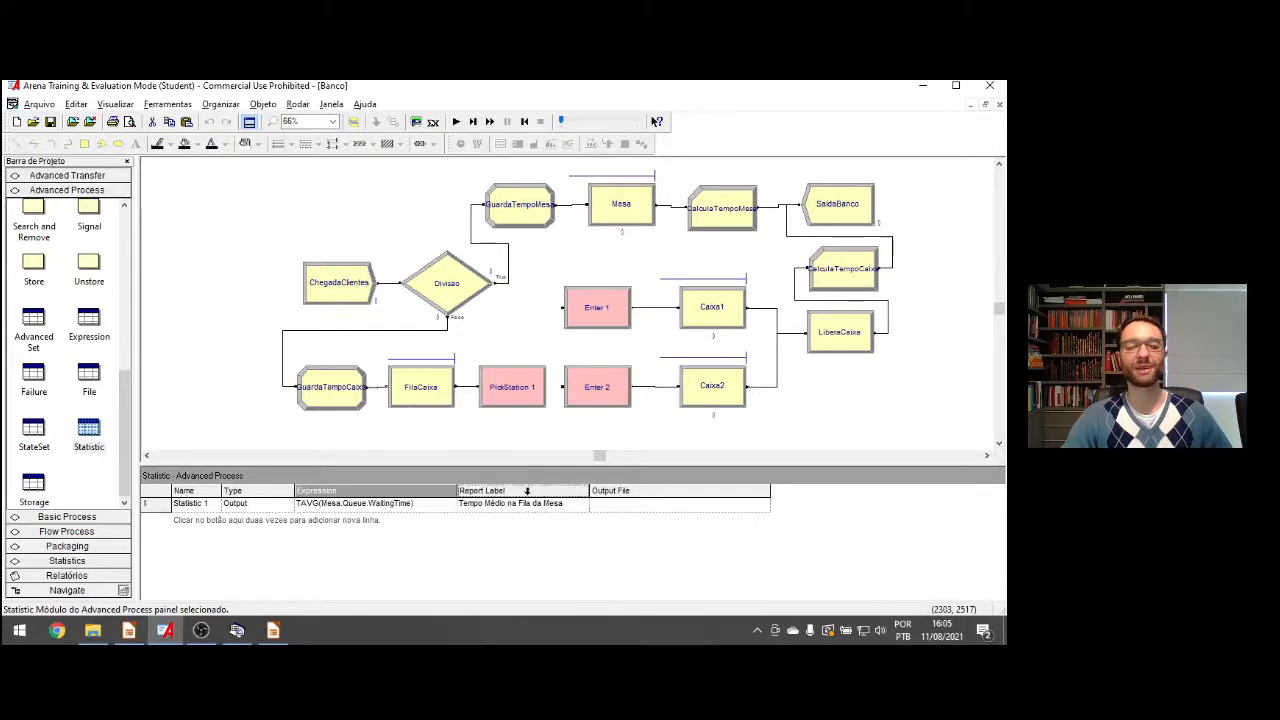
Set the output file of Statistic 1 to Aula15TempoMesa10.dat
left_click(646, 510)
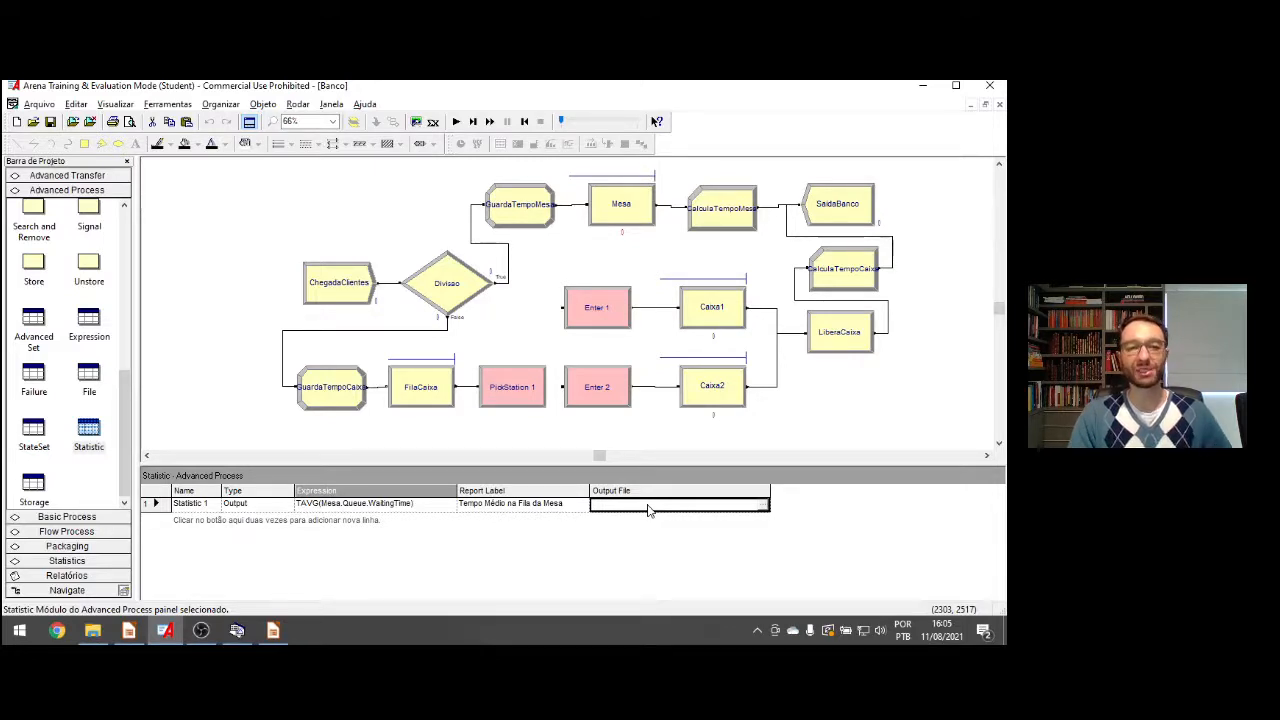
type("Aula15")
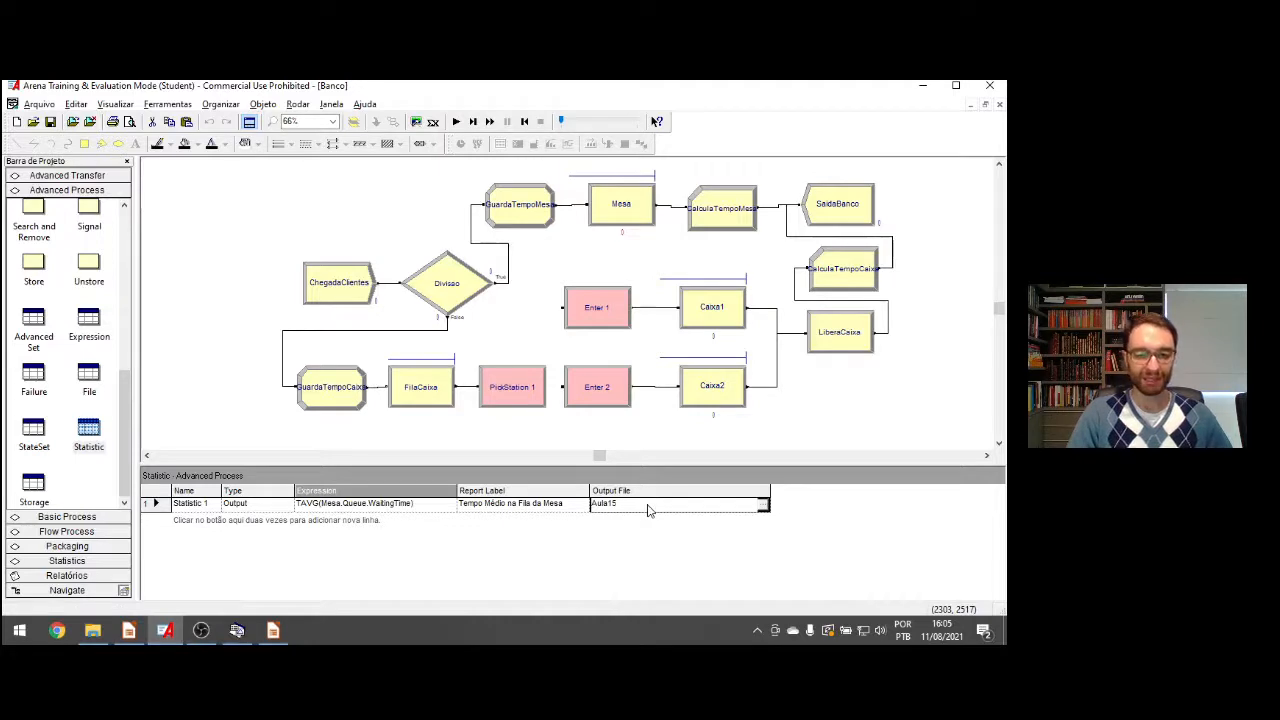
double_click(641, 505)
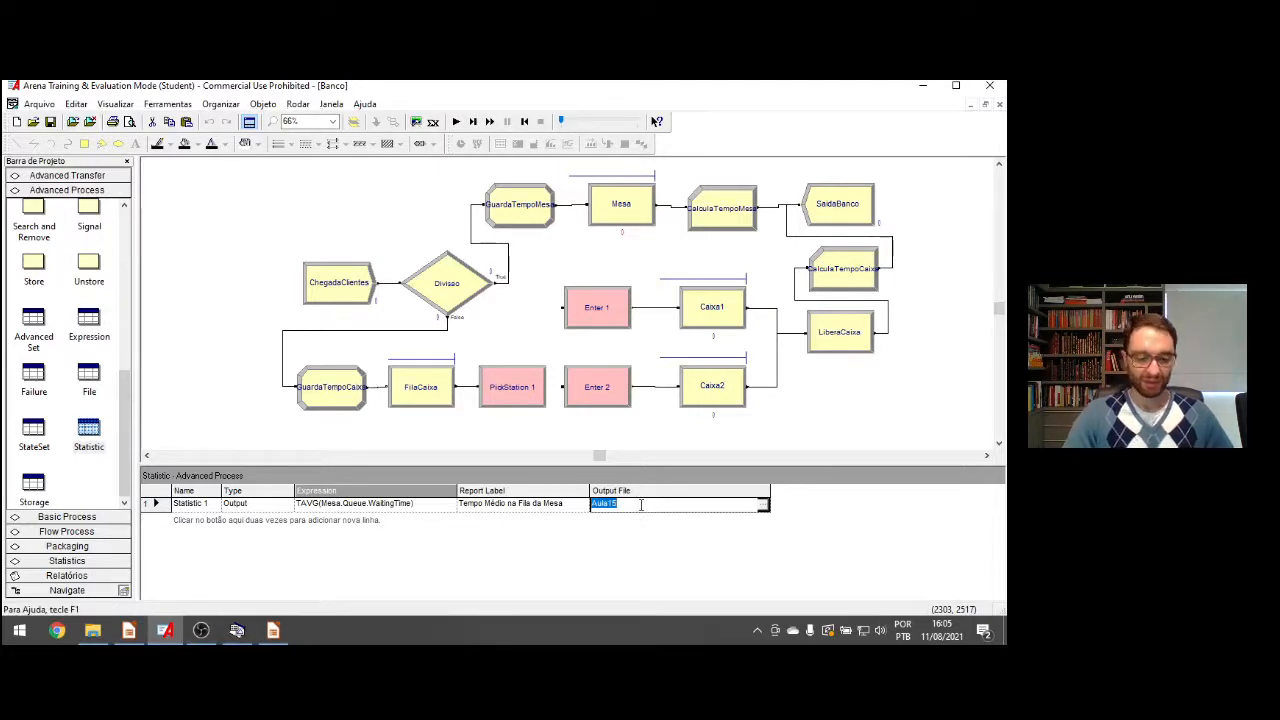
left_click(641, 505)
type("Tempo")
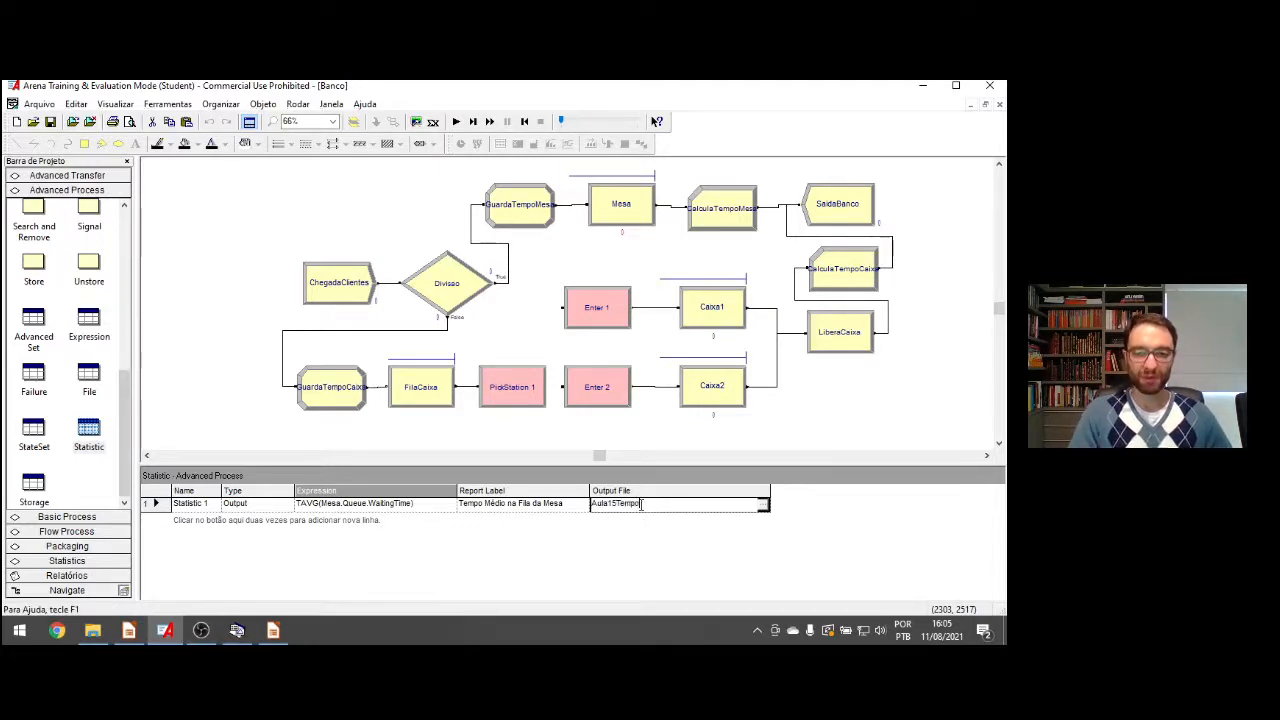
type("Mesa10")
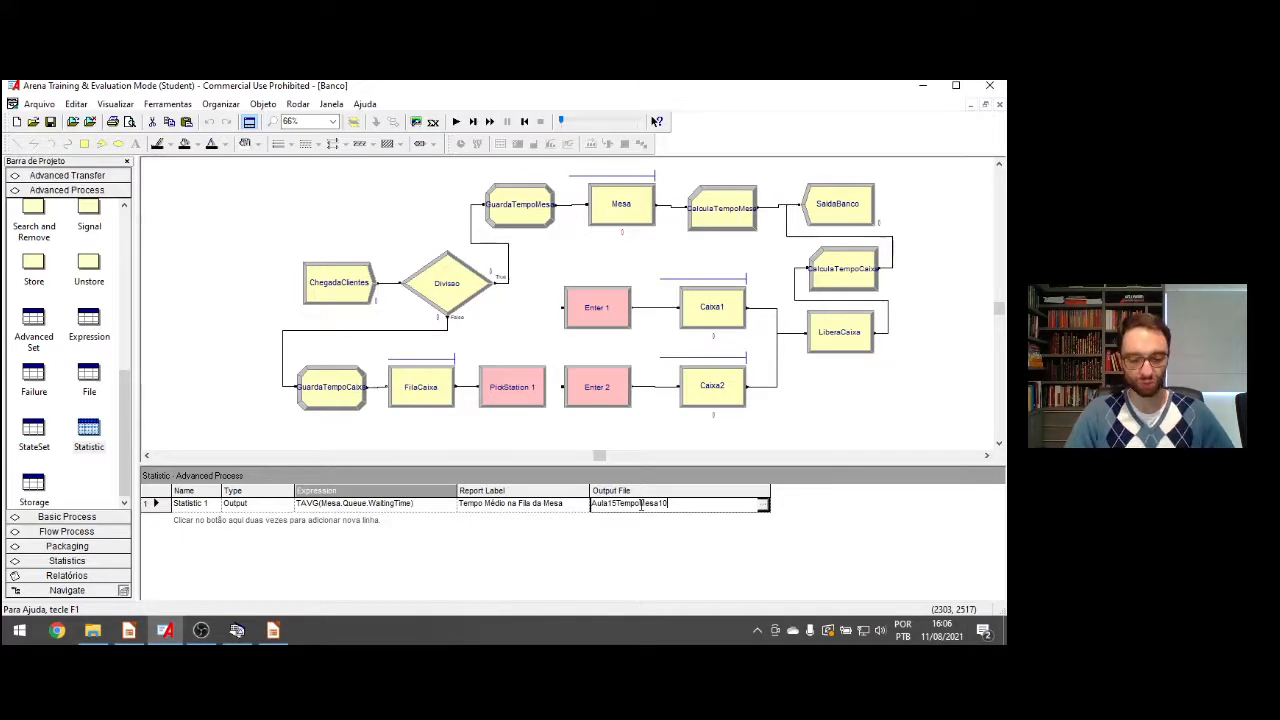
type(".dat")
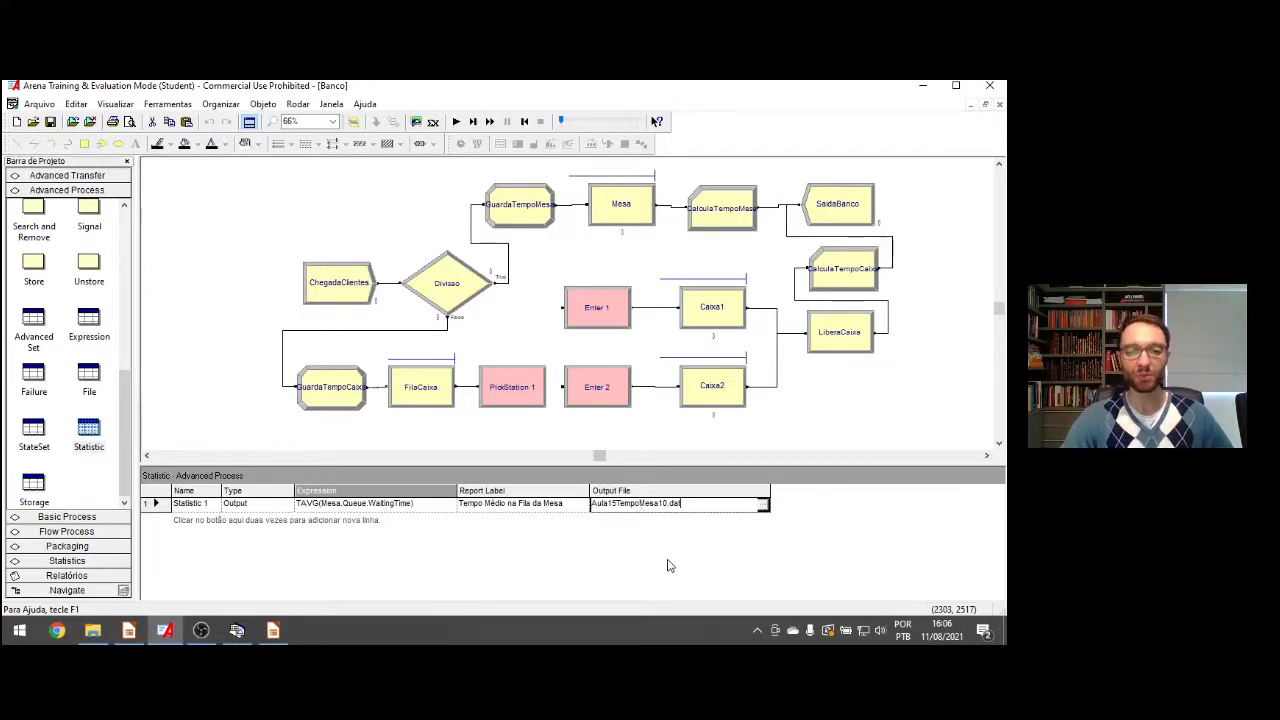
left_click(355, 478)
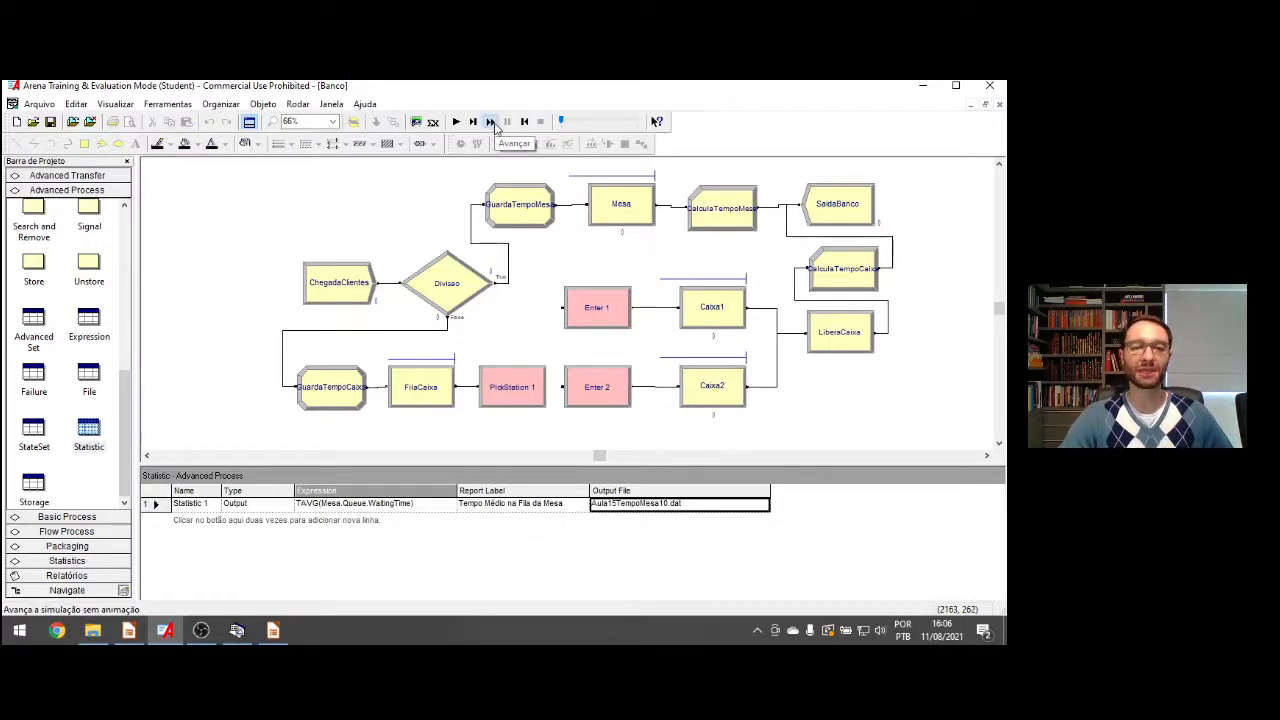
Run the simulation in fast-forward mode and close the Category Overview report
left_click(491, 122)
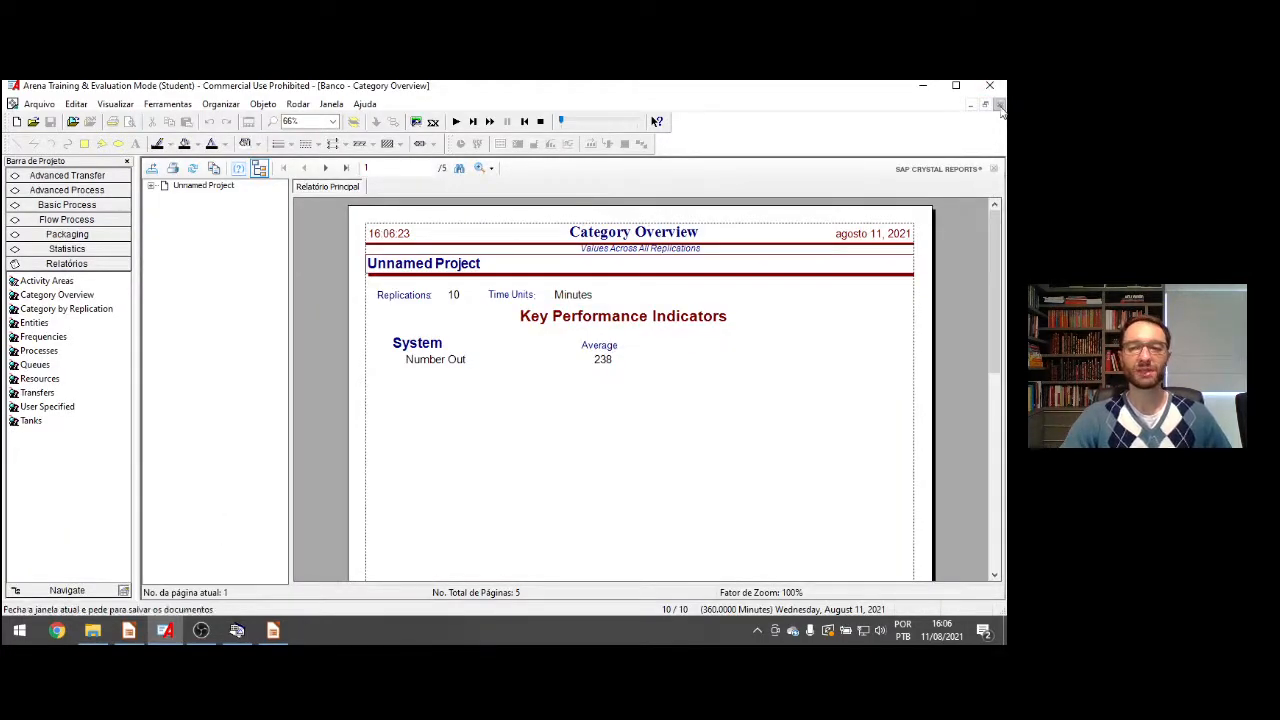
left_click(999, 105)
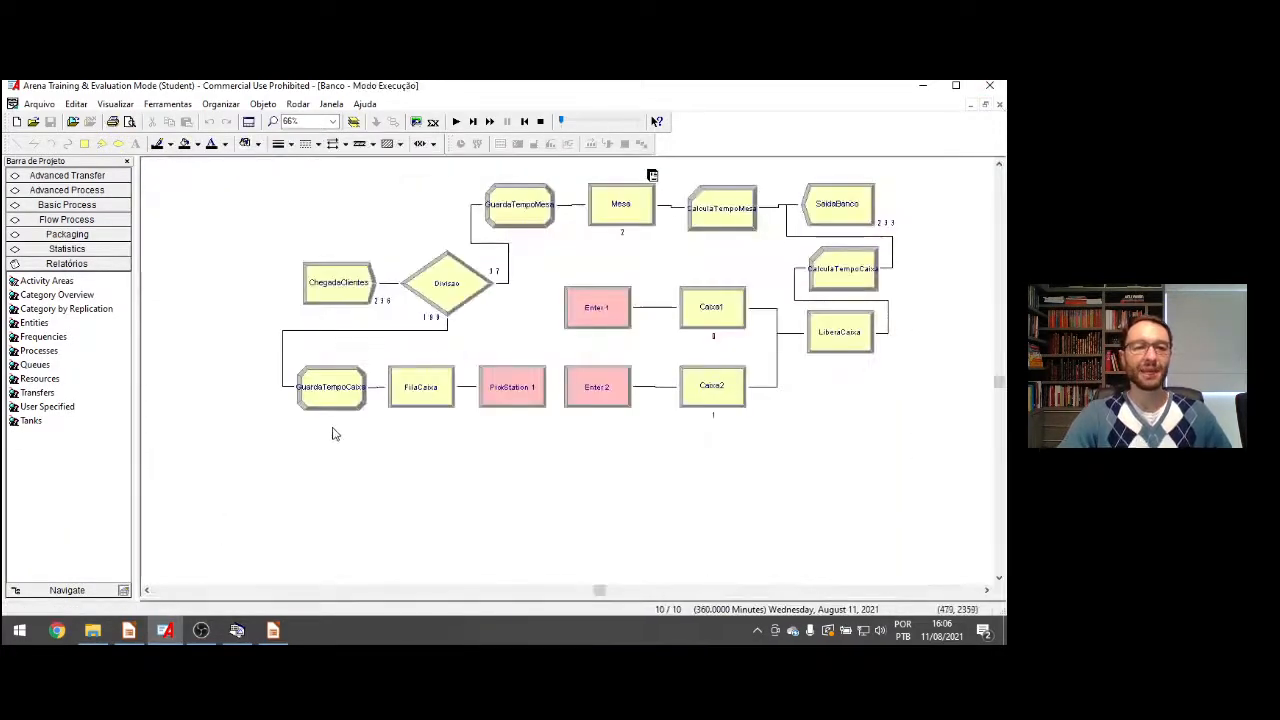
Switch to File Explorer and locate Aula15TempoMesa10.dat in the Exemplo 1-Banco-Terminal folder of Unidade 4 within CC_Modelagem e Simulação's Material de Aula
left_click(93, 630)
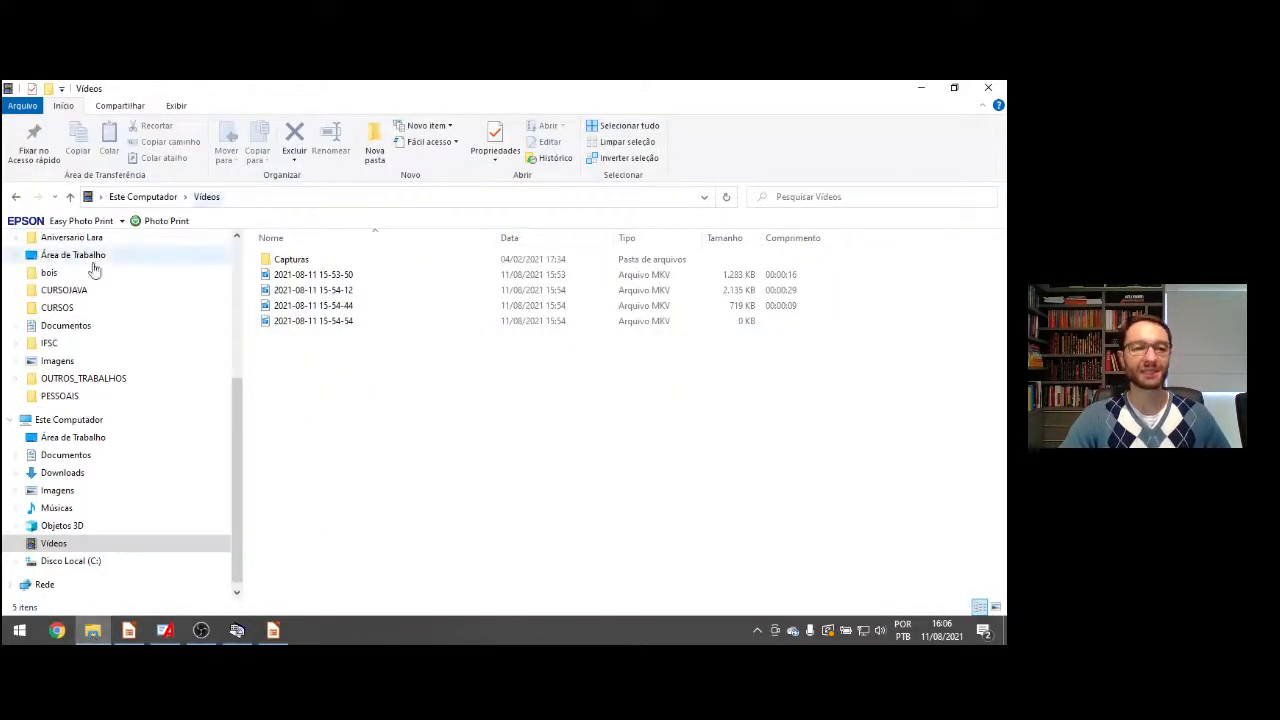
scroll(60, 263, "up", 3)
scroll(143, 285, "up", 2)
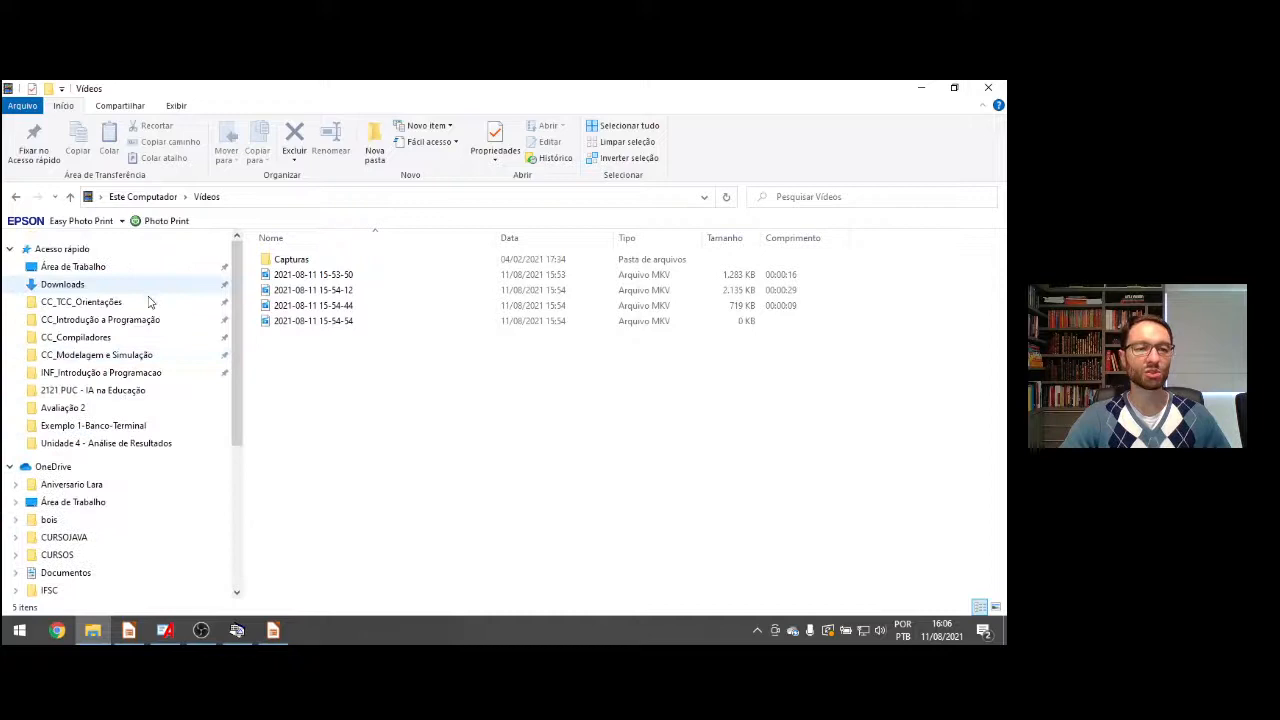
left_click(100, 356)
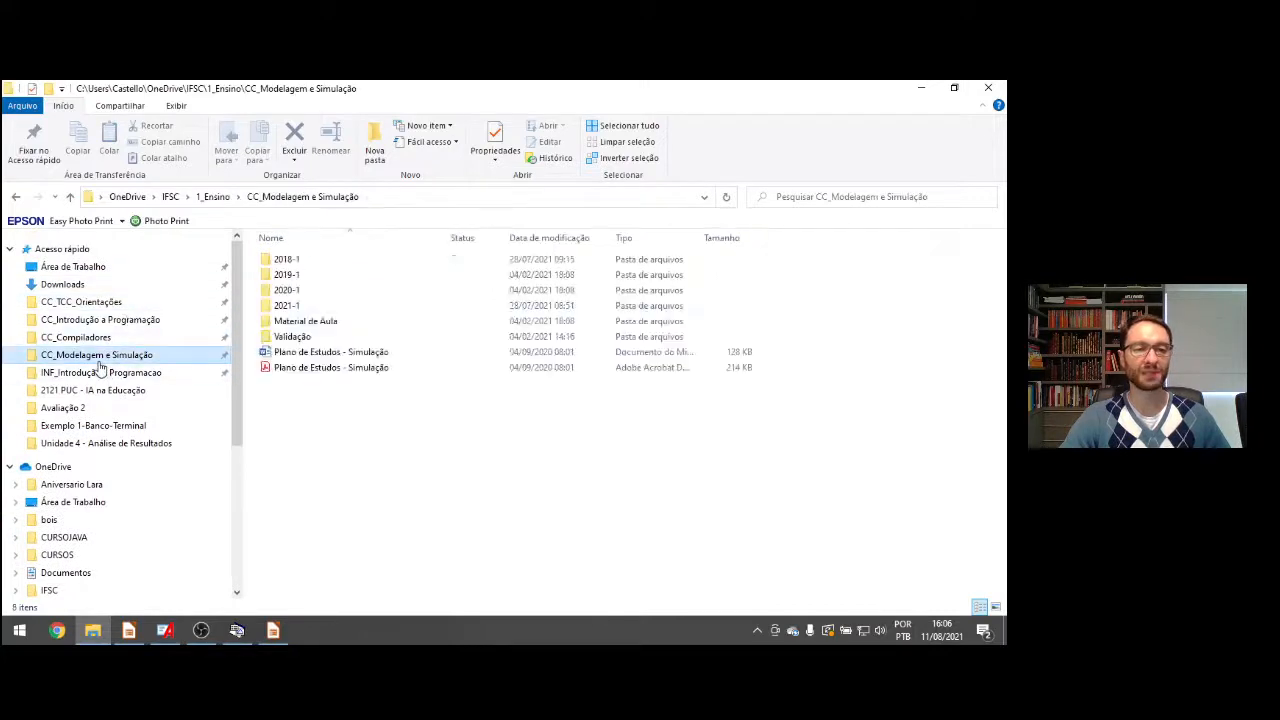
double_click(308, 321)
double_click(320, 352)
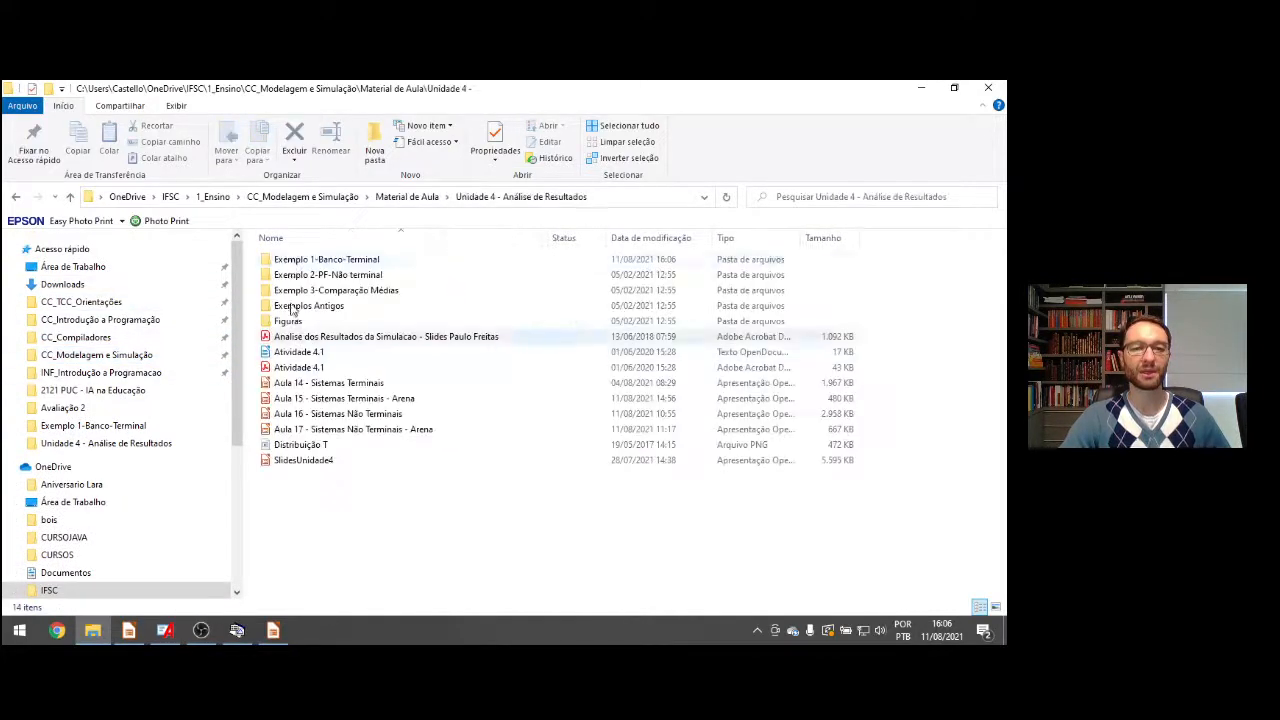
double_click(322, 262)
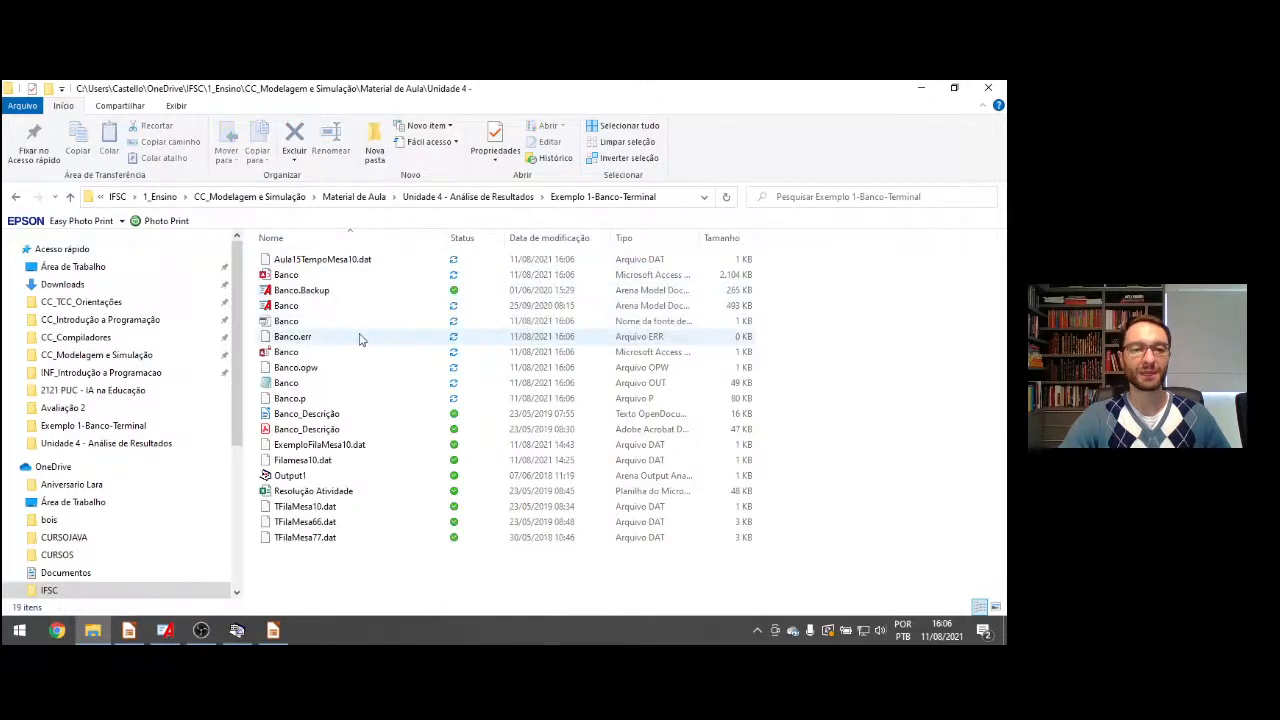
left_click(352, 263)
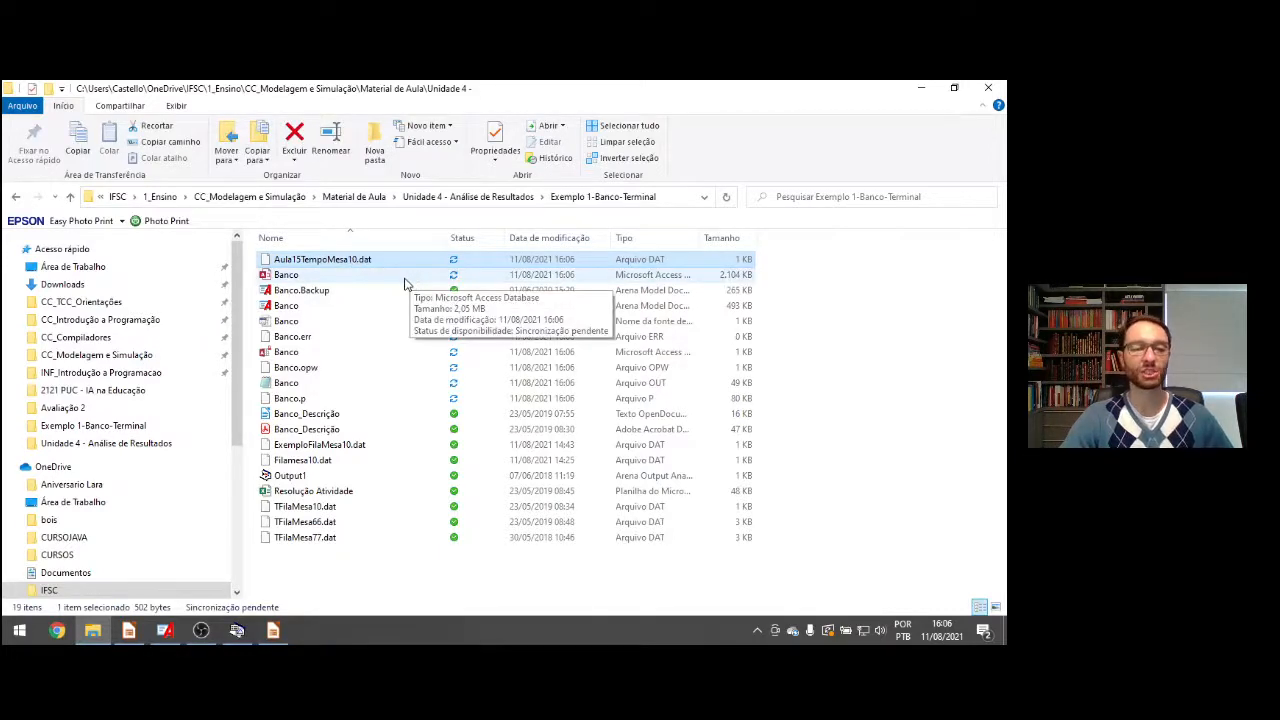
key("alt+Tab")
key("Tab")
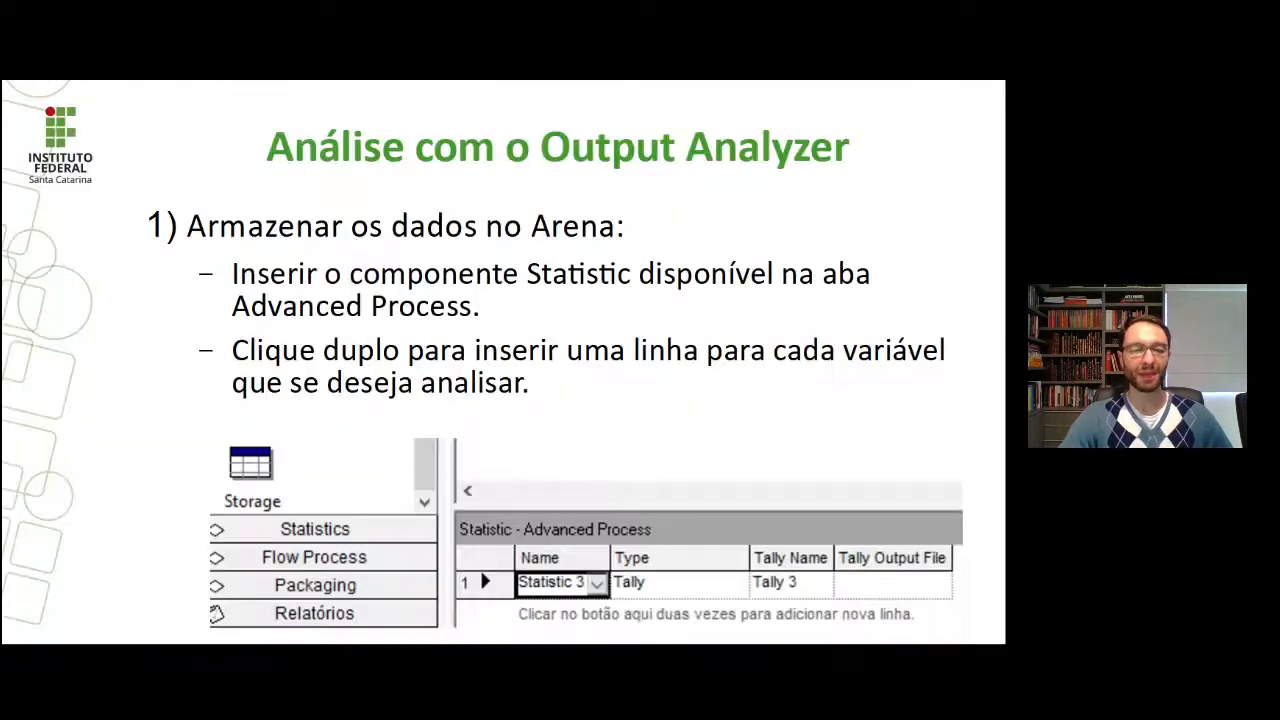
left_click(477, 212)
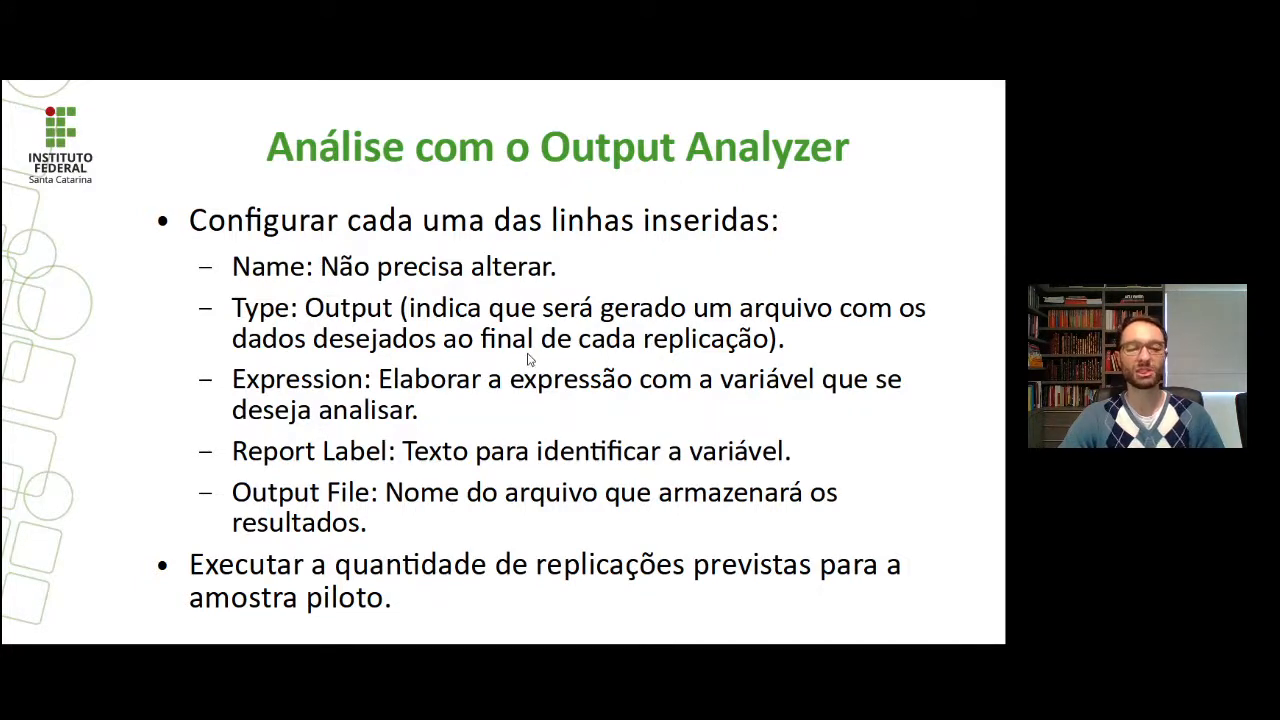
left_click(740, 283)
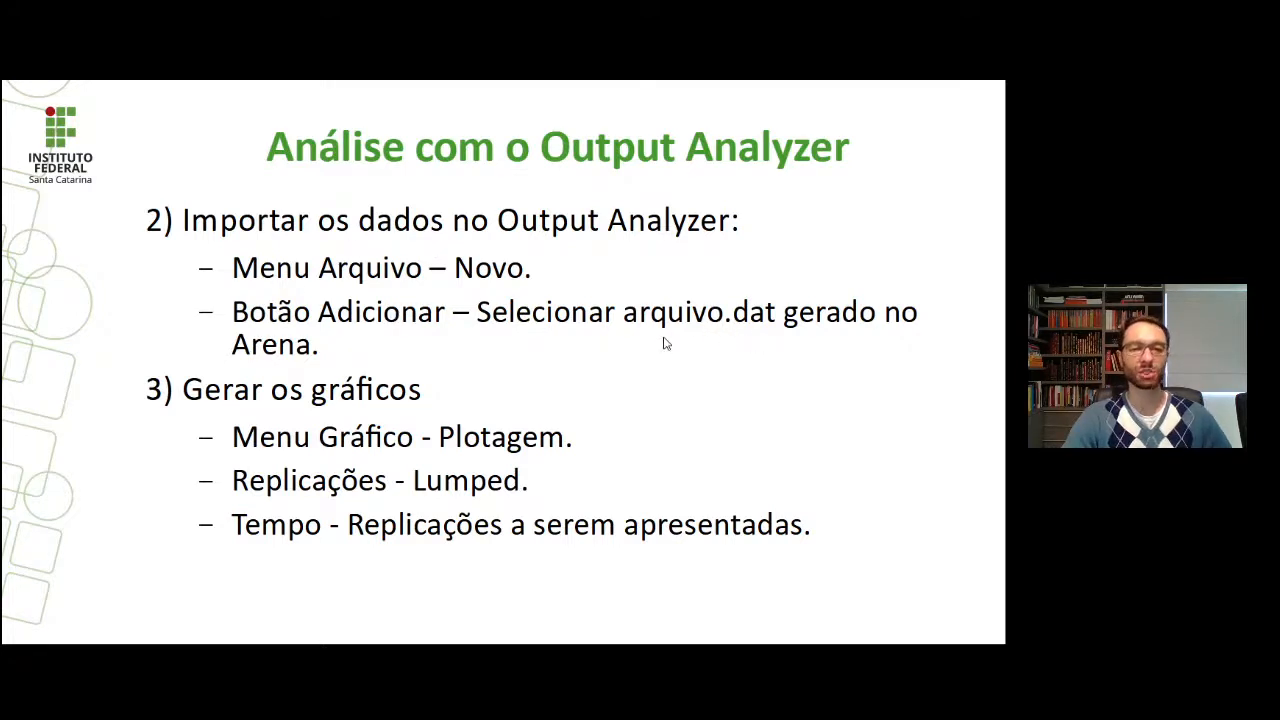
Switch to the Output Analyzer
key("alt+Tab")
key("alt+Tab")
key("alt+Tab")
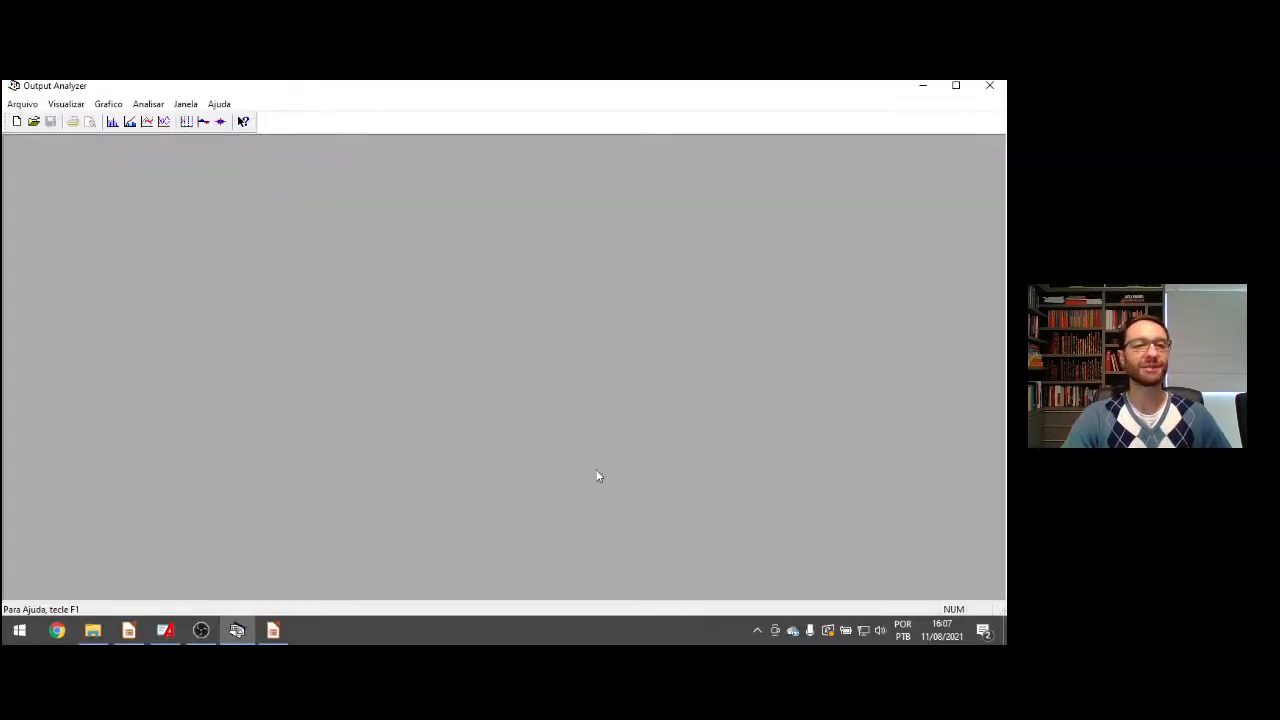
Create a new data group, maximise its window and add the Aula15TempoMesa10.dat file to it
left_click(22, 104)
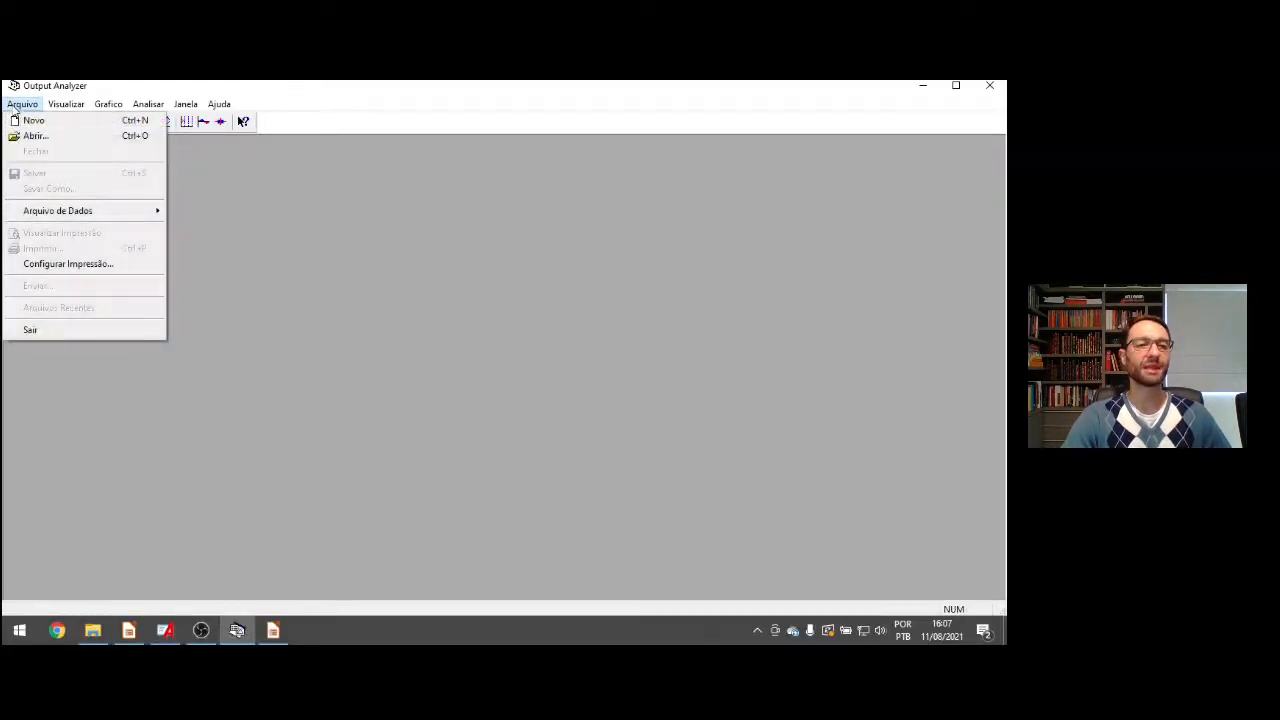
left_click(33, 122)
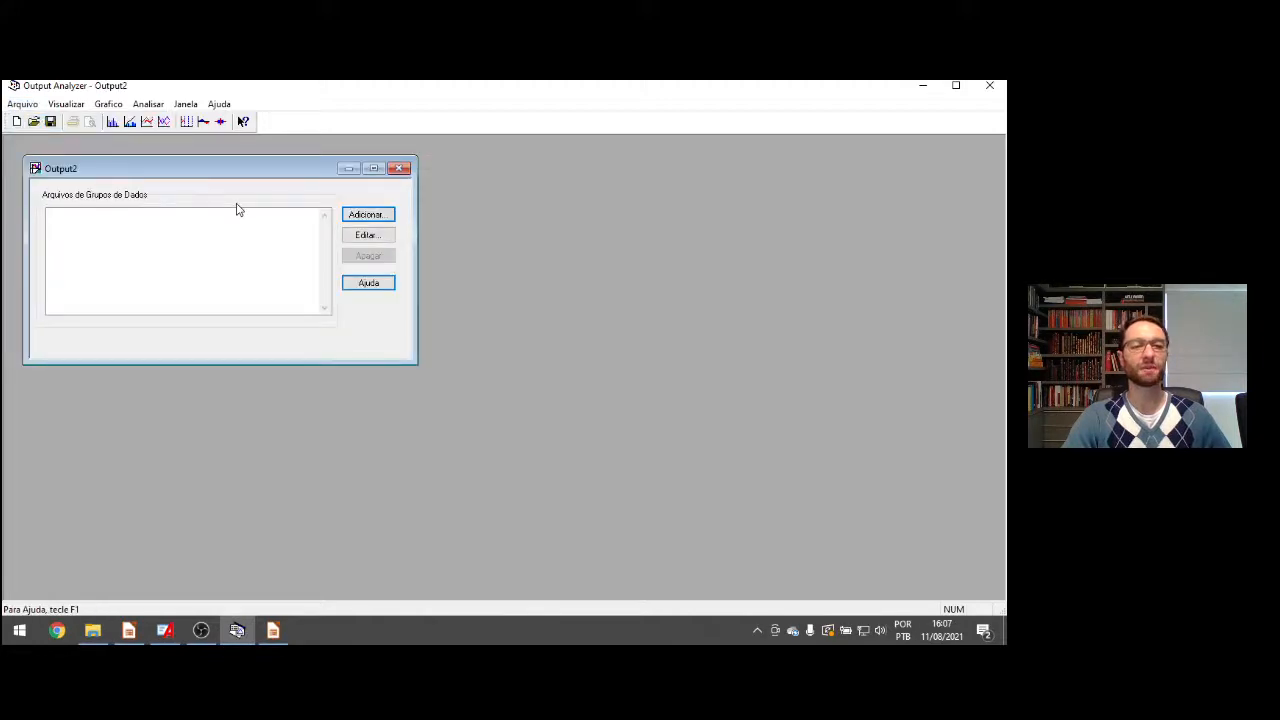
left_click(374, 168)
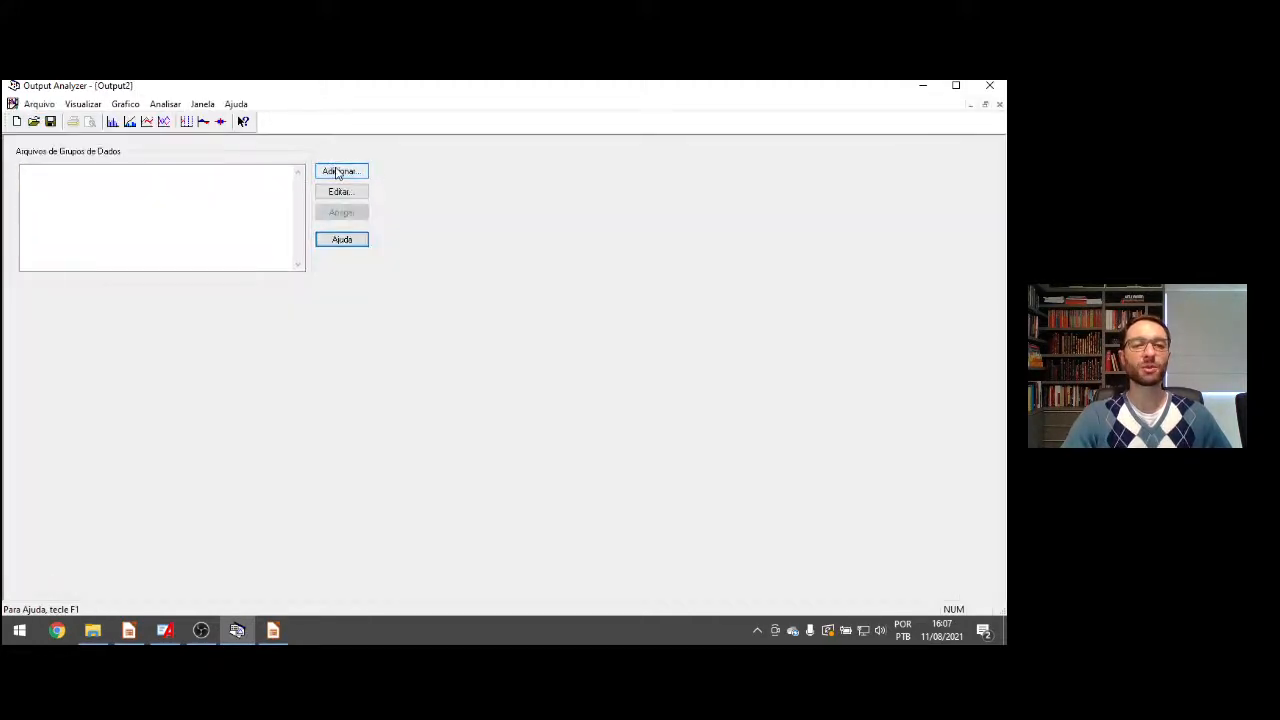
left_click(346, 173)
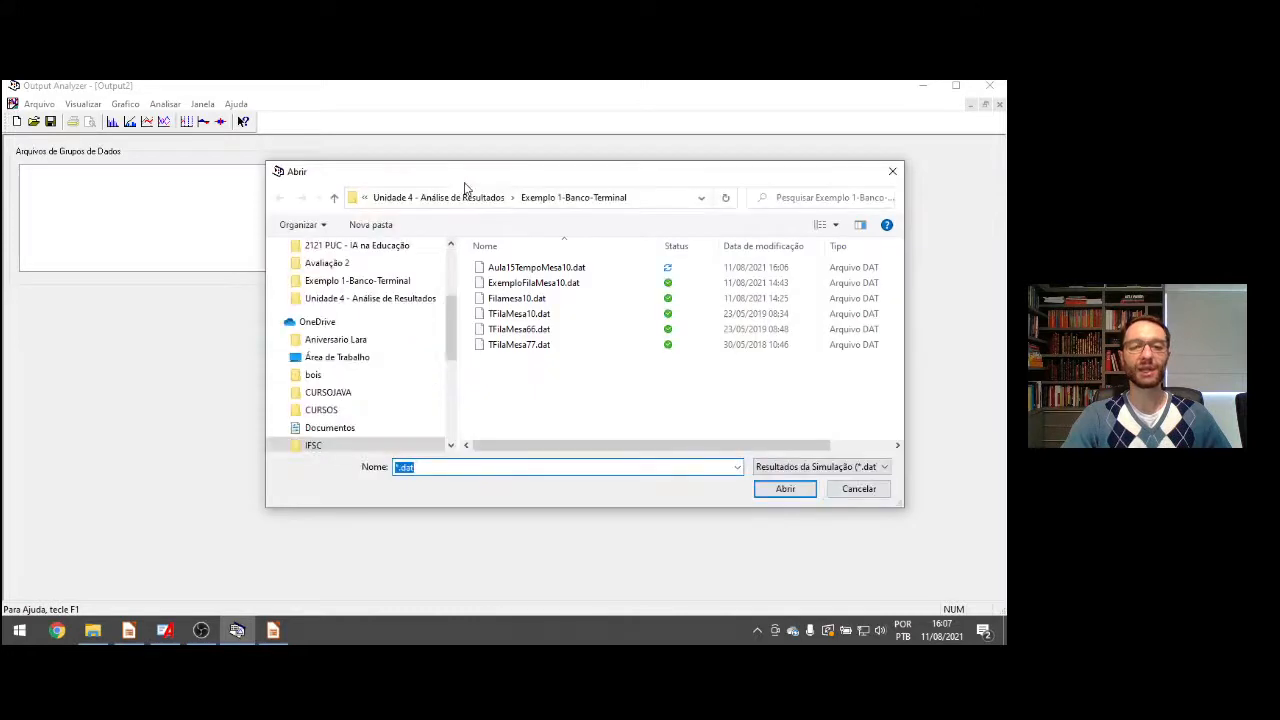
left_click(503, 267)
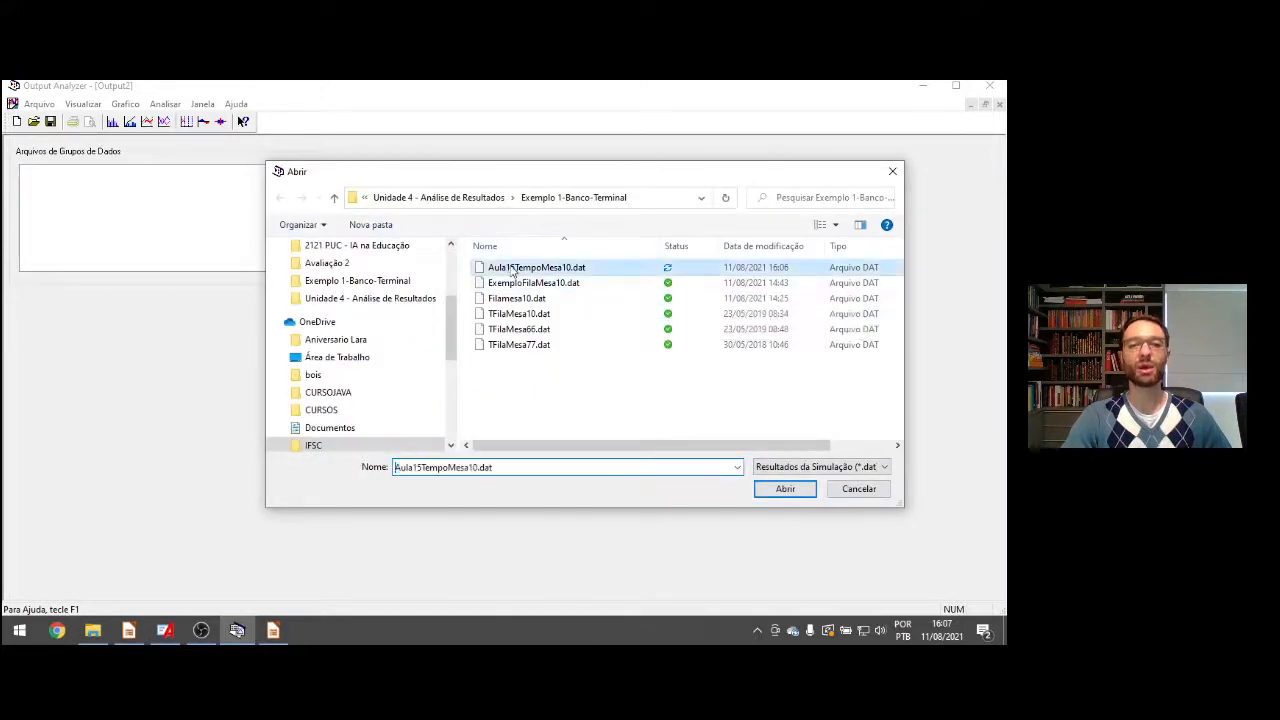
left_click(781, 489)
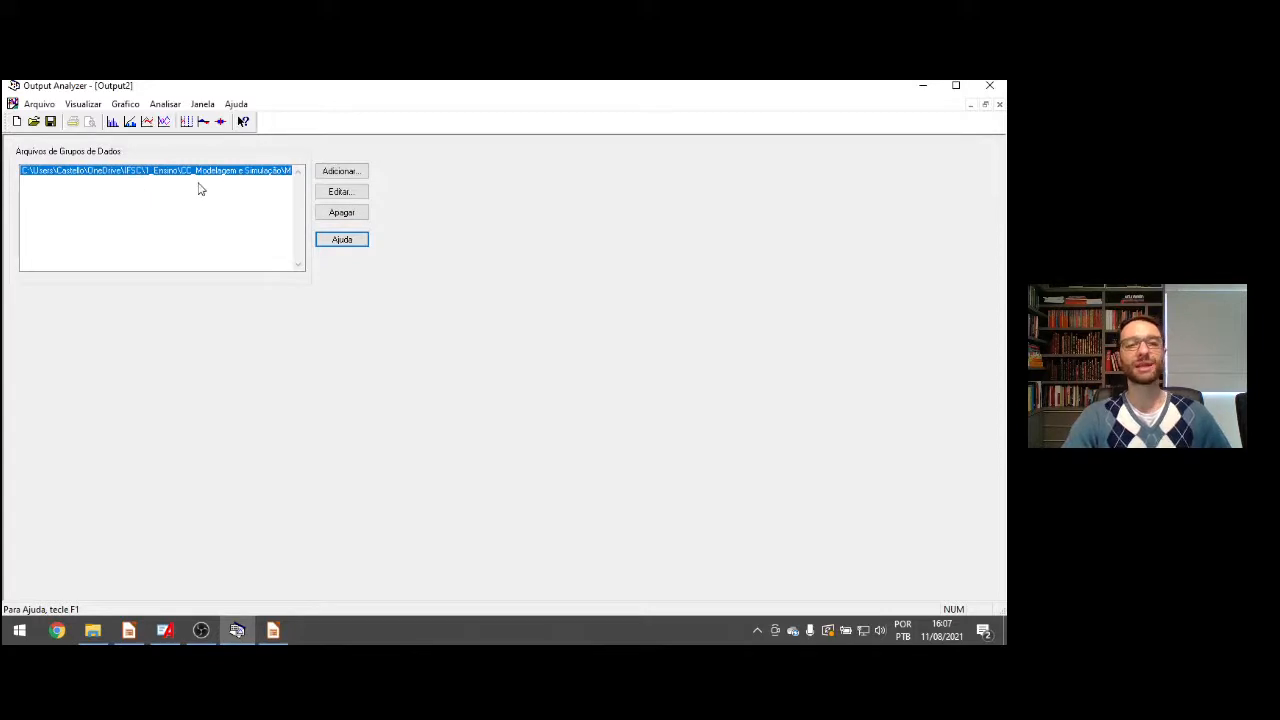
Start a plot (Plotagem) and add Aula15TempoMesa10.dat as its data file with replications set to Lumped
key("alt+Tab")
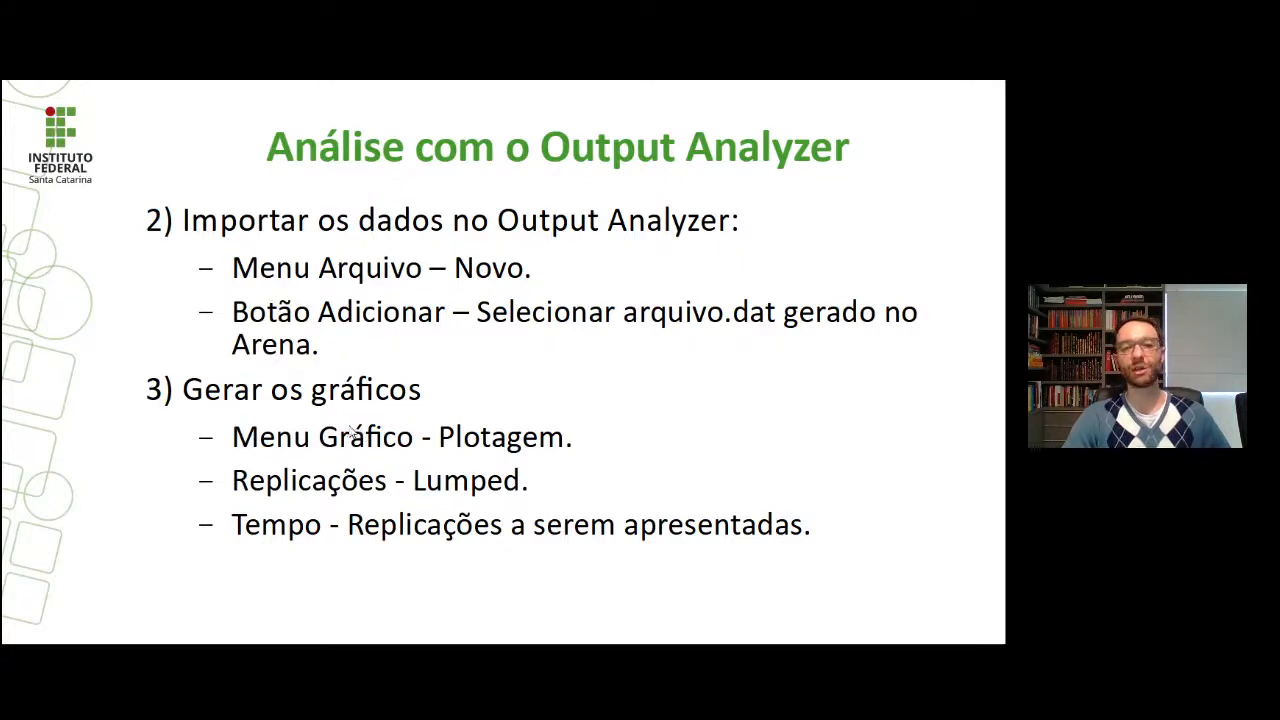
key("alt+Tab")
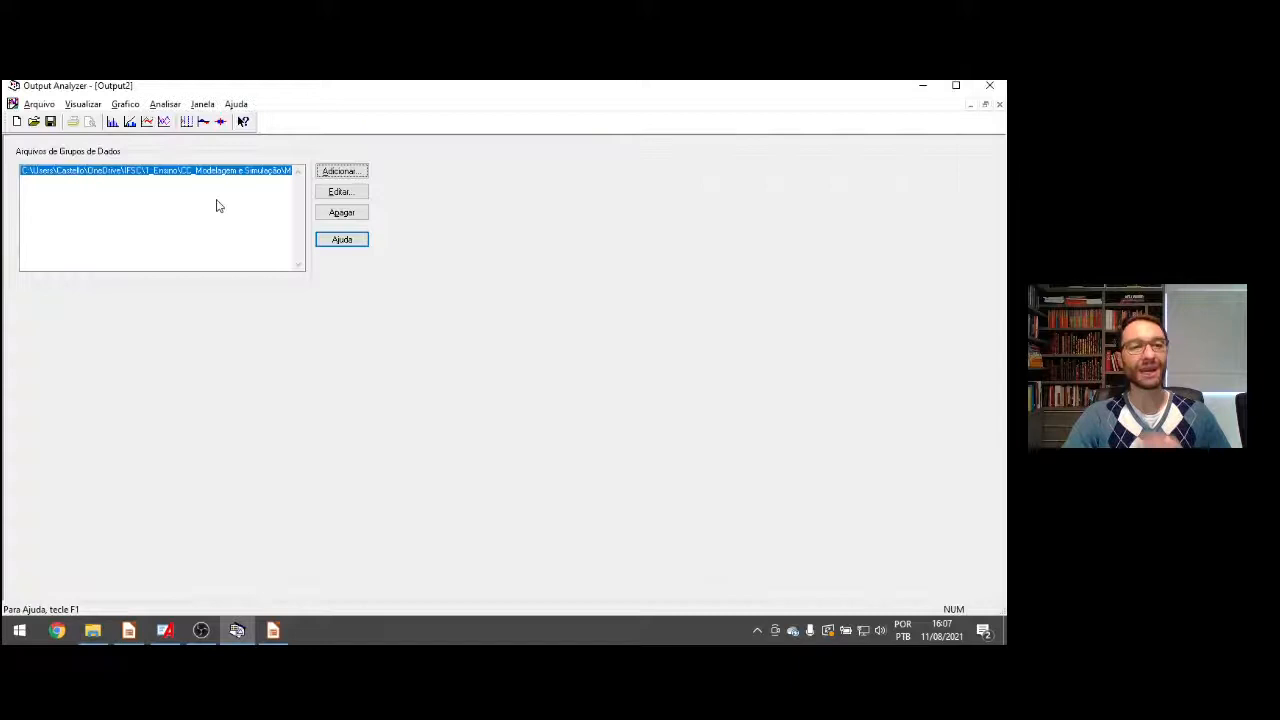
left_click(116, 106)
left_click(169, 170)
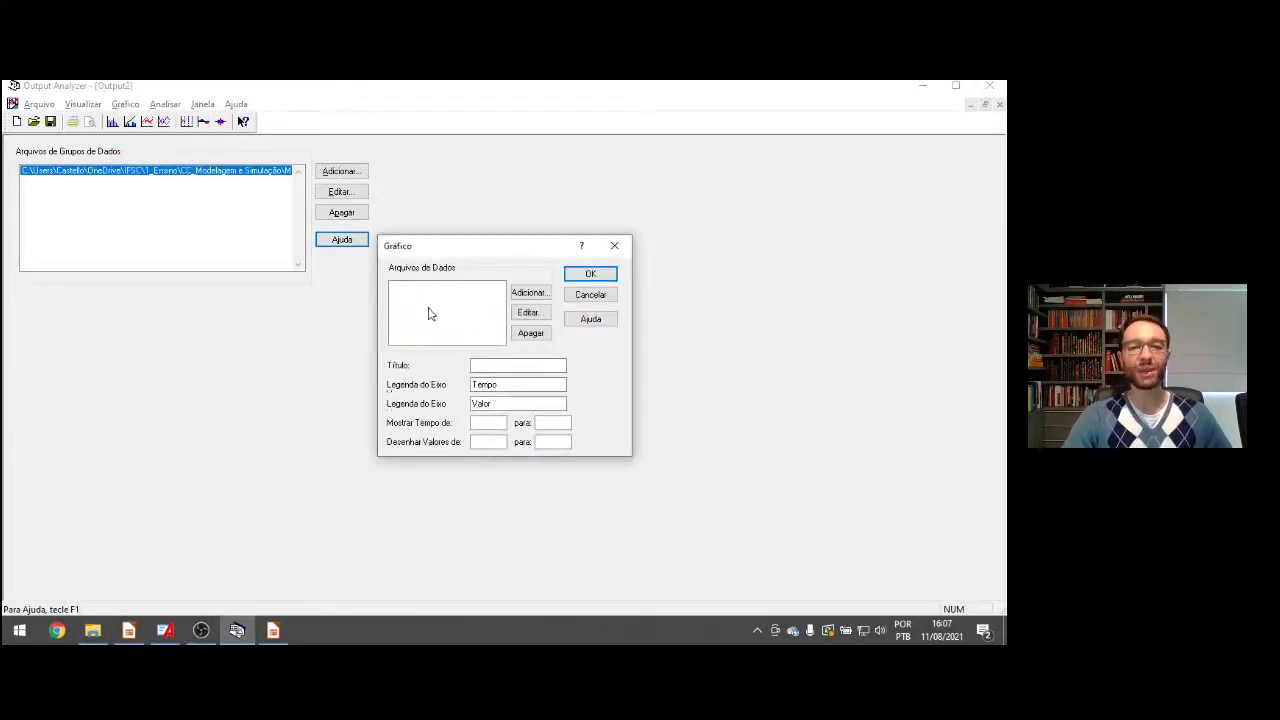
left_click(530, 293)
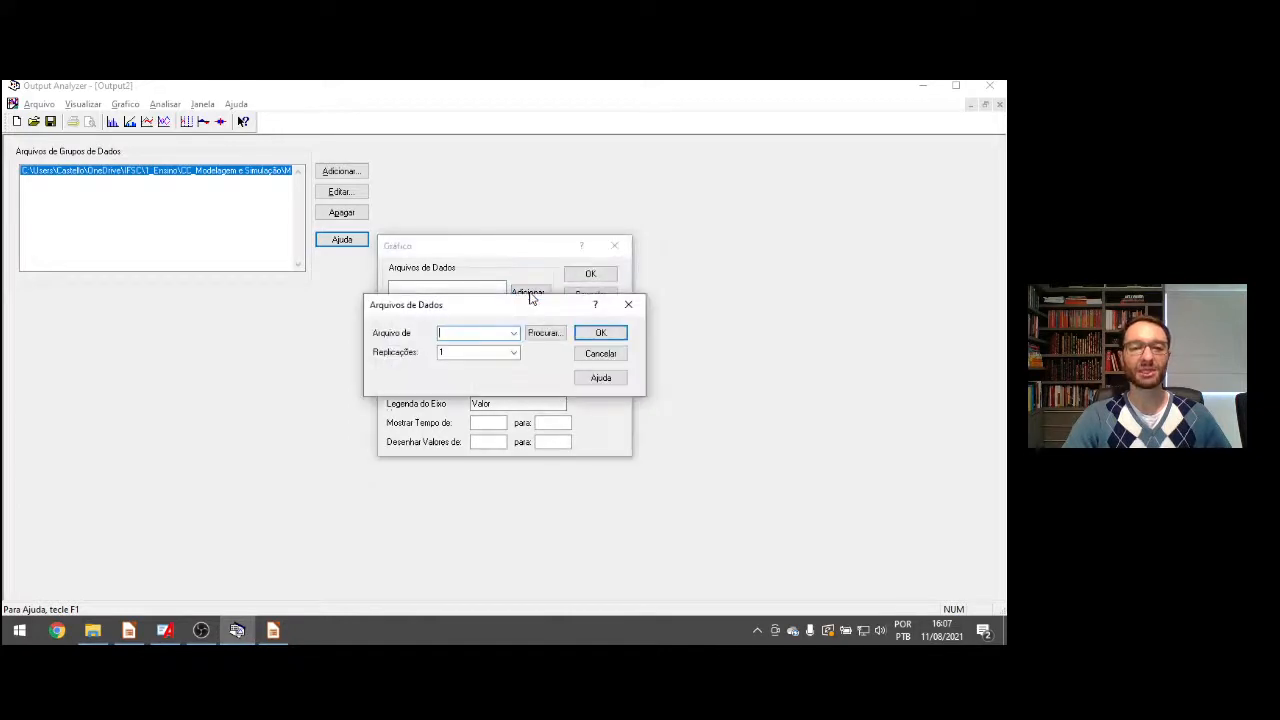
left_click(513, 333)
left_click(497, 347)
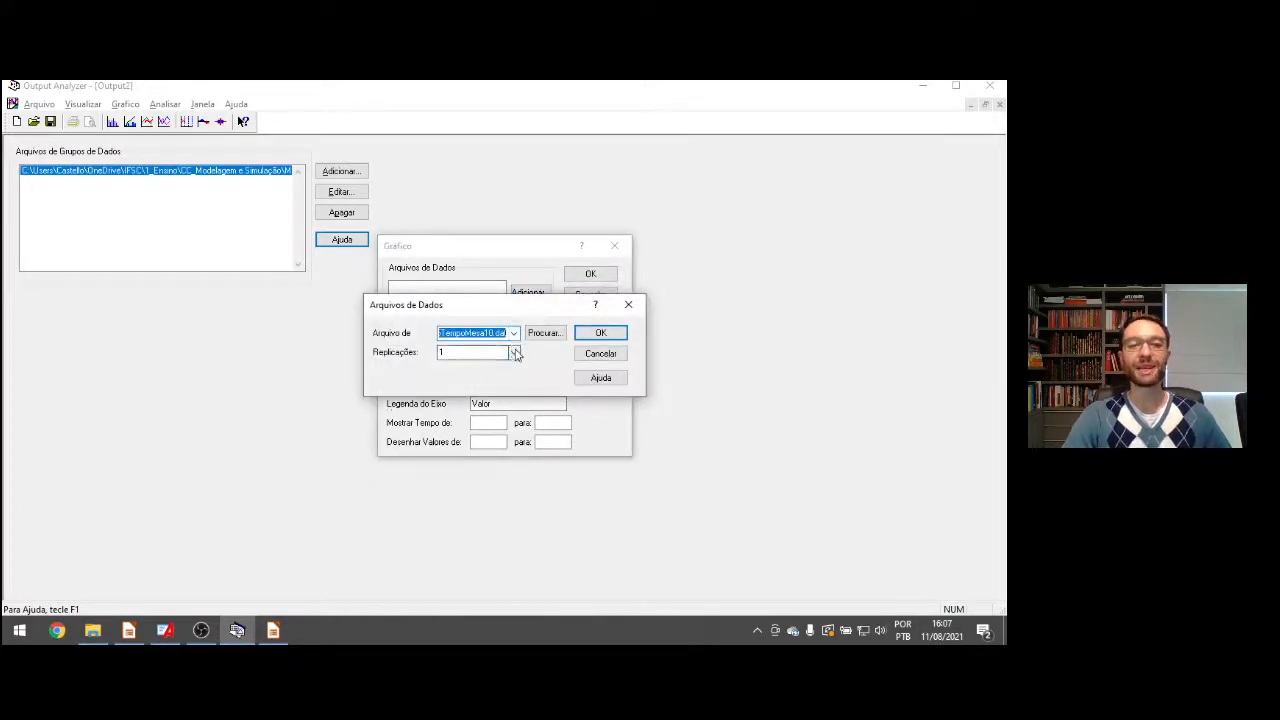
left_click(514, 353)
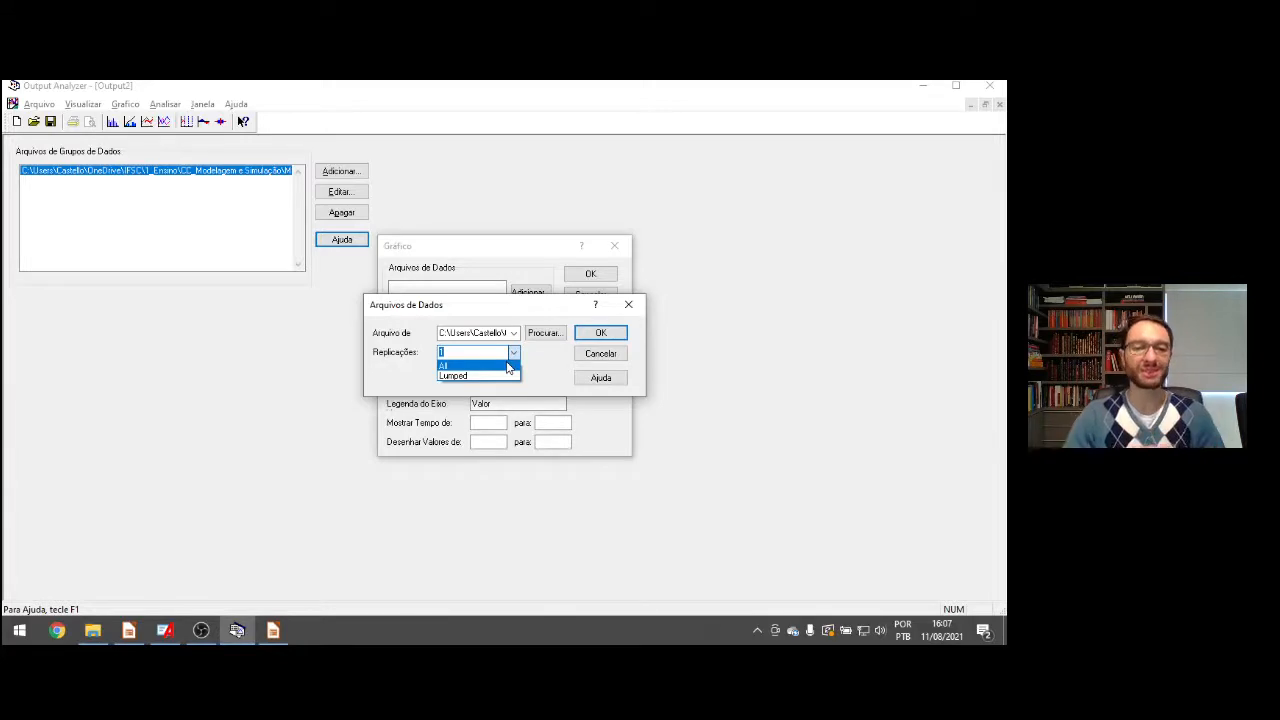
left_click(487, 376)
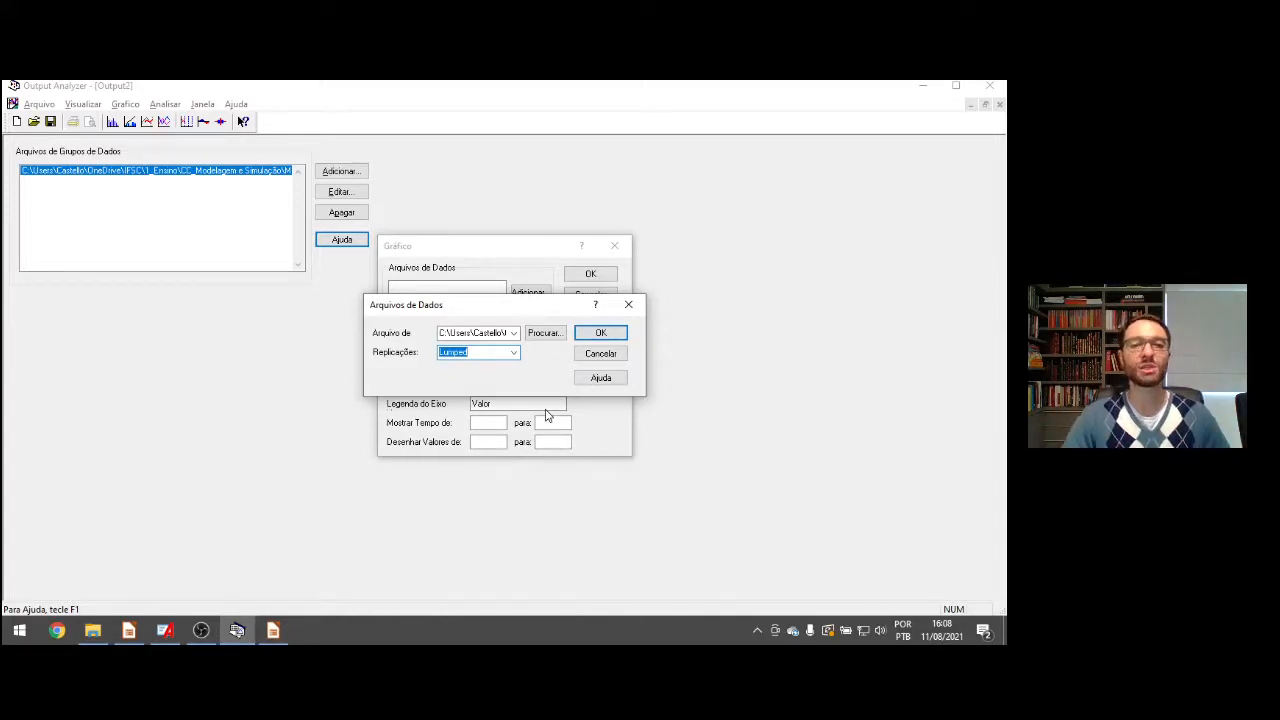
left_click(601, 335)
Generate the plot with the title "Tempo de Espera na Fila da Mesa" and enlarge its graph area
left_click(523, 365)
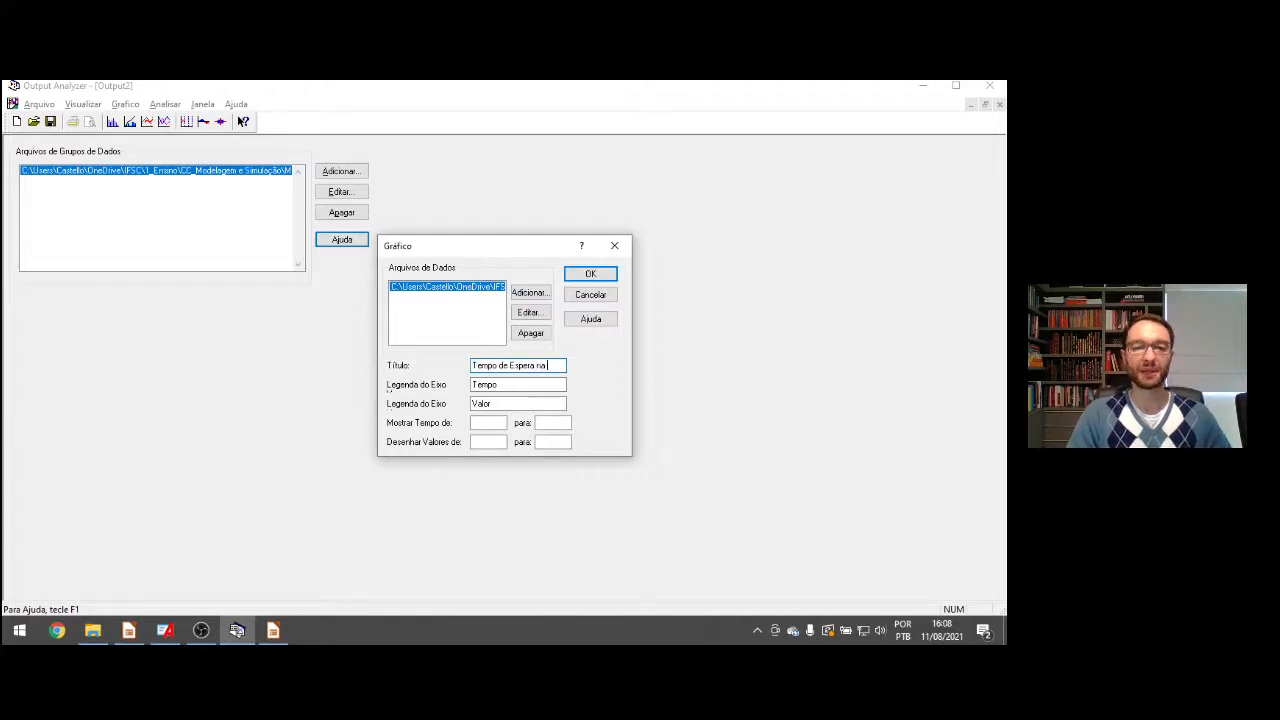
type("Tempo de Espera na Fila da Mes")
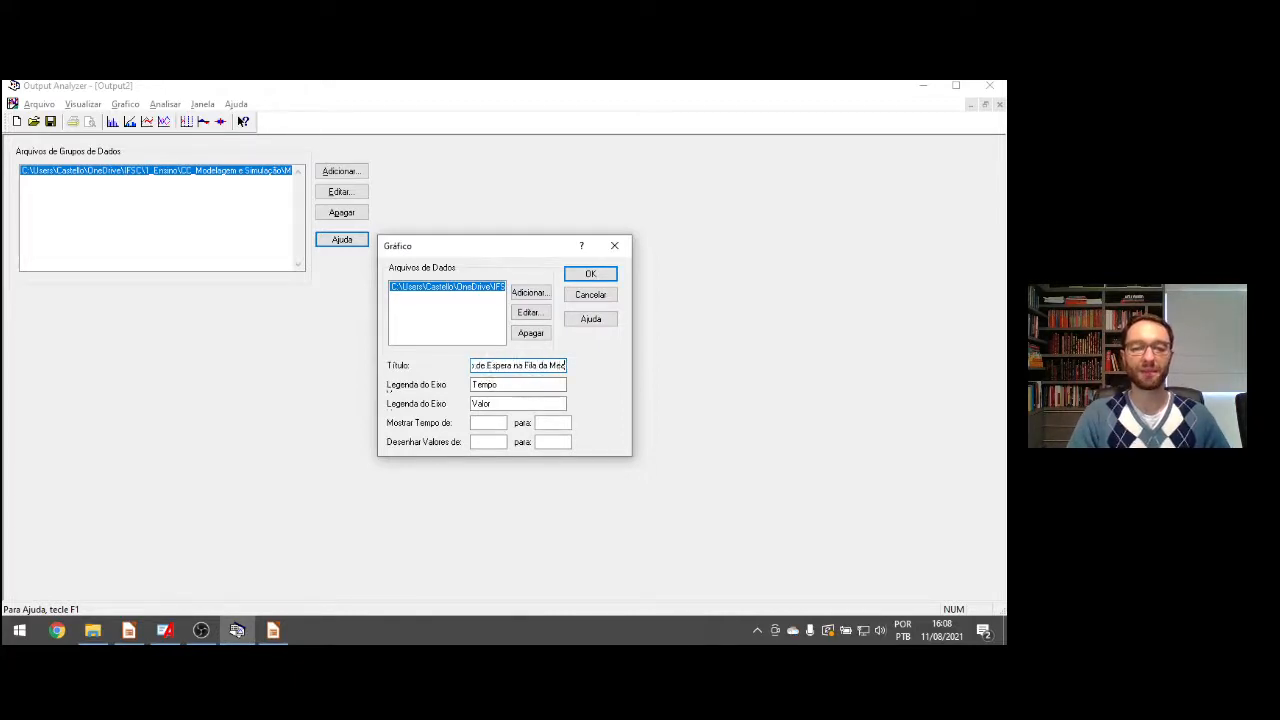
type("a")
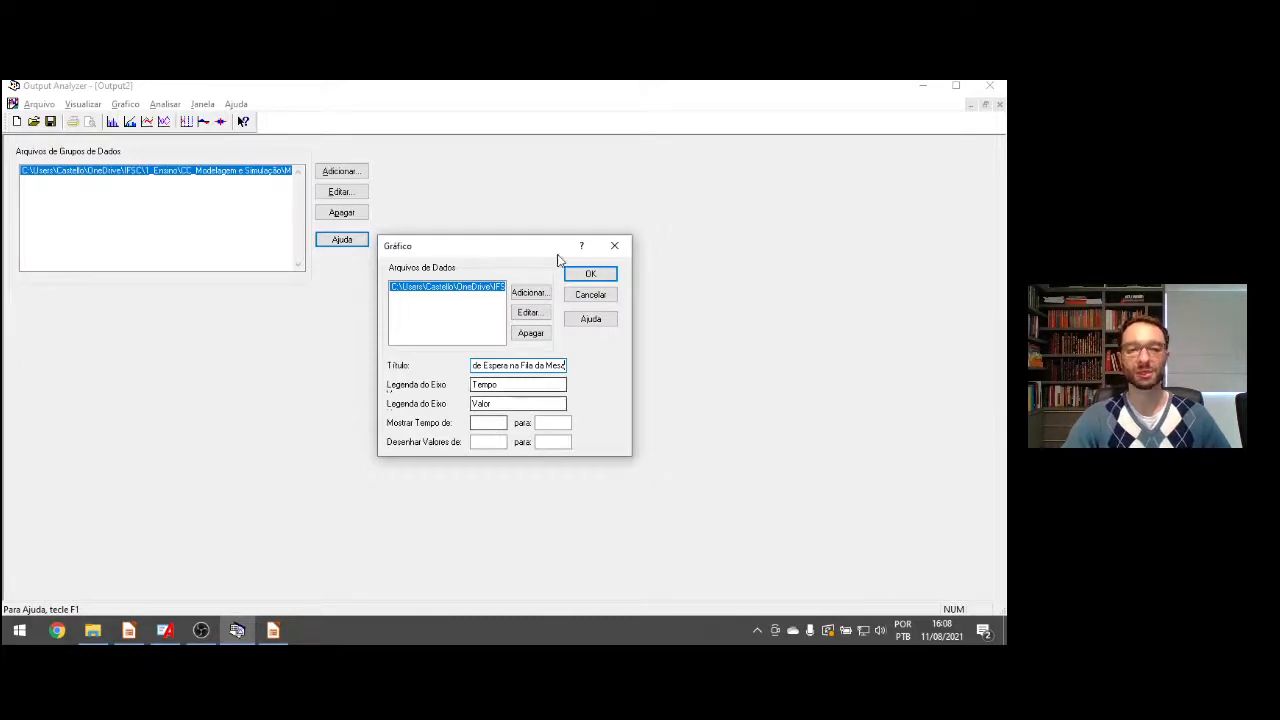
left_click(586, 272)
left_click_drag(522, 251, 520, 412)
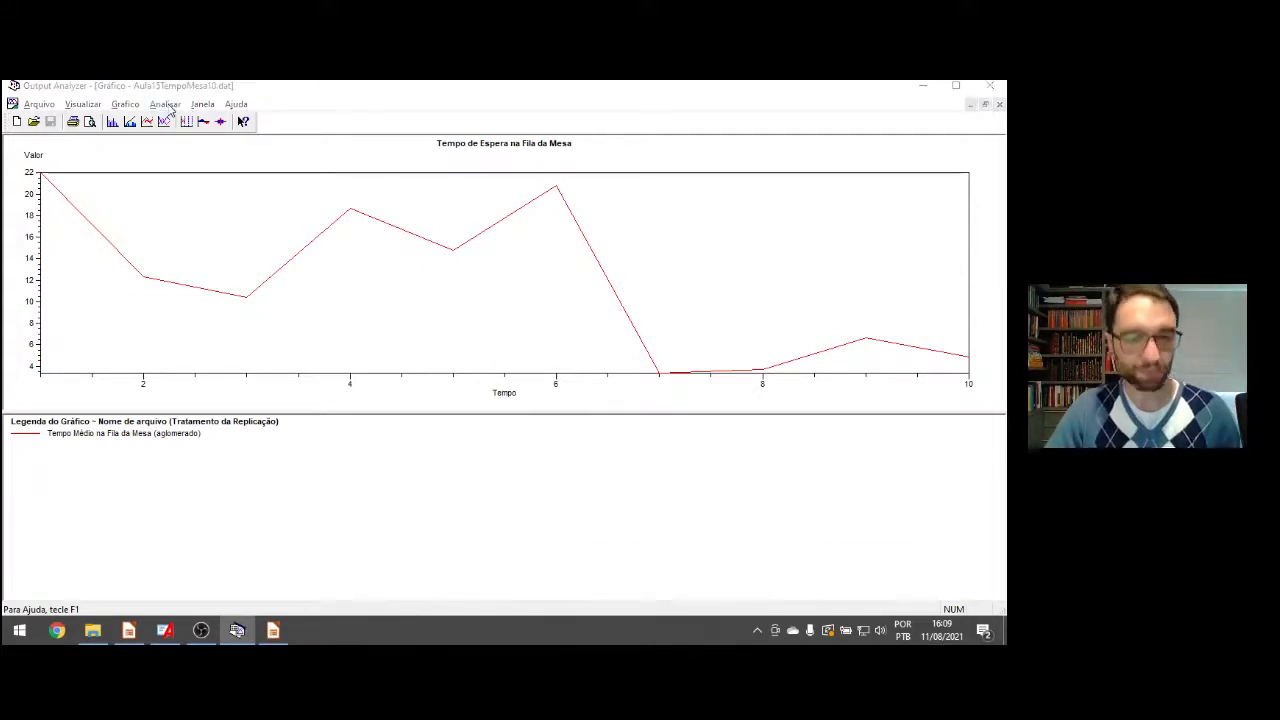
Consult the presentation's next slide on calculating the confidence interval and return to Output Analyzer
key("alt+Tab")
key("Right")
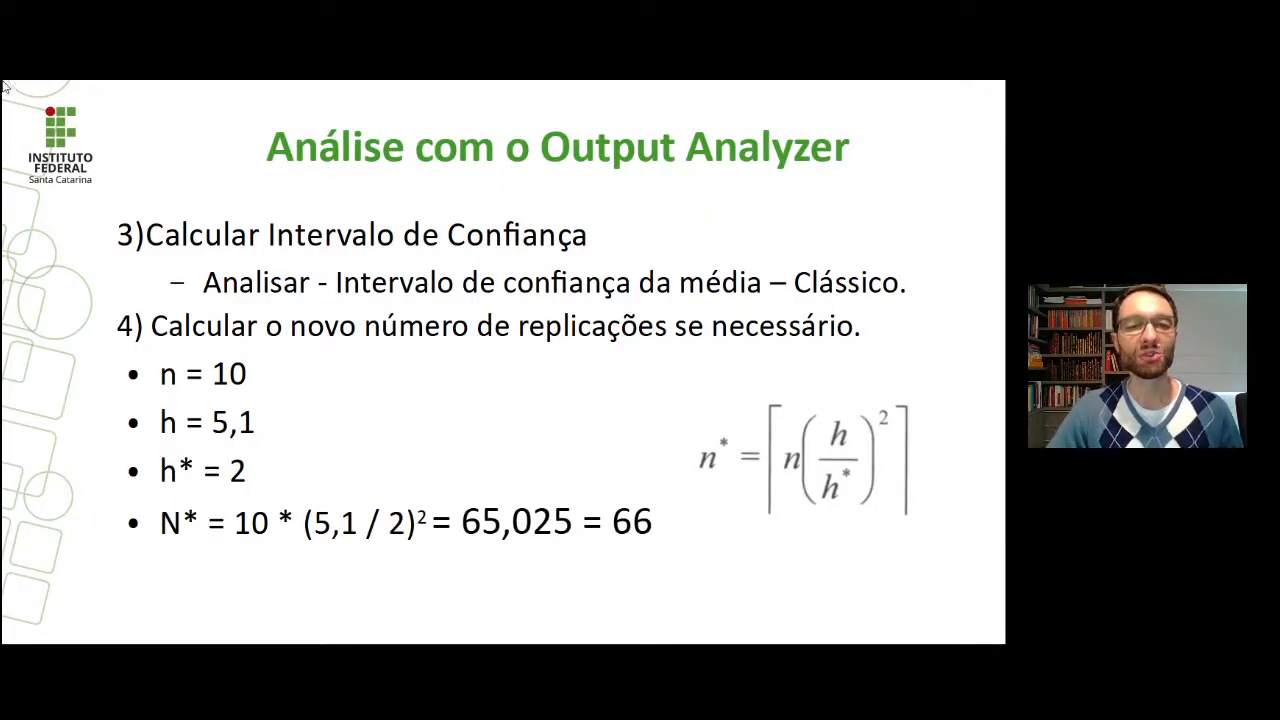
key("alt+Tab")
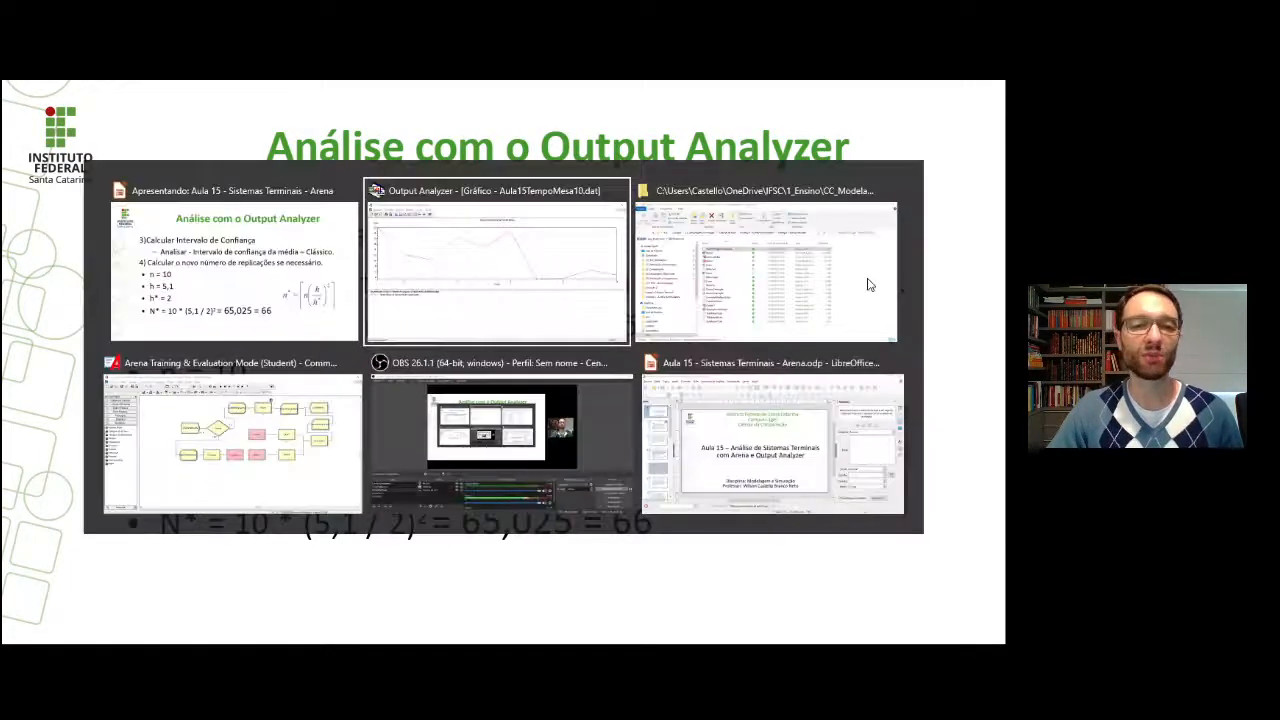
Start a classical confidence interval on the mean and add Aula15TempoMesa10.dat as its data file, choosing the replication treatment
left_click(160, 105)
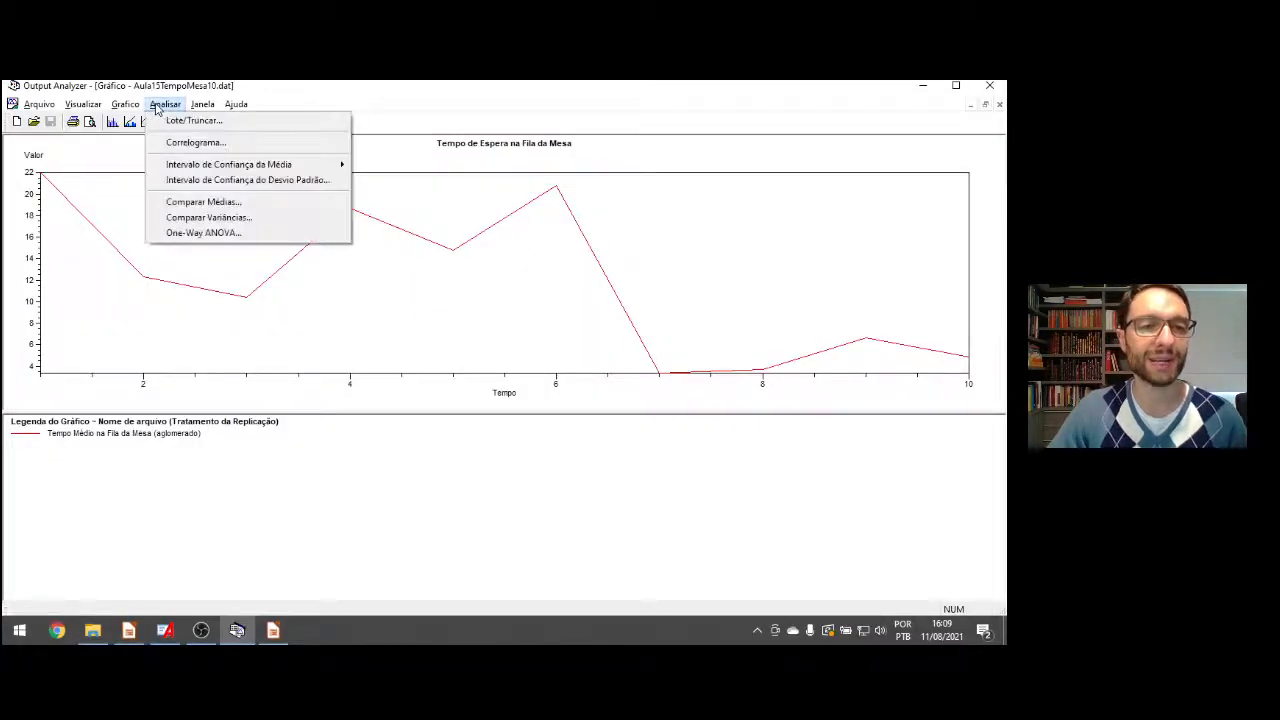
mouse_move(300, 164)
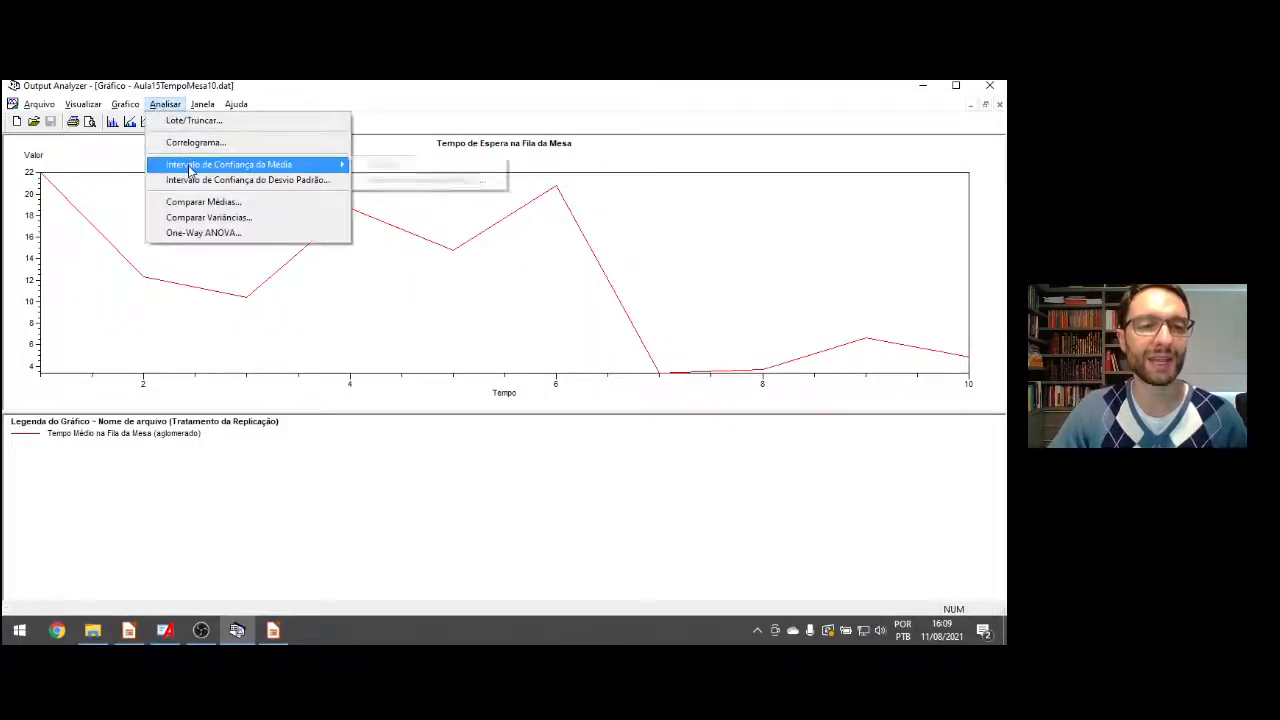
left_click(400, 166)
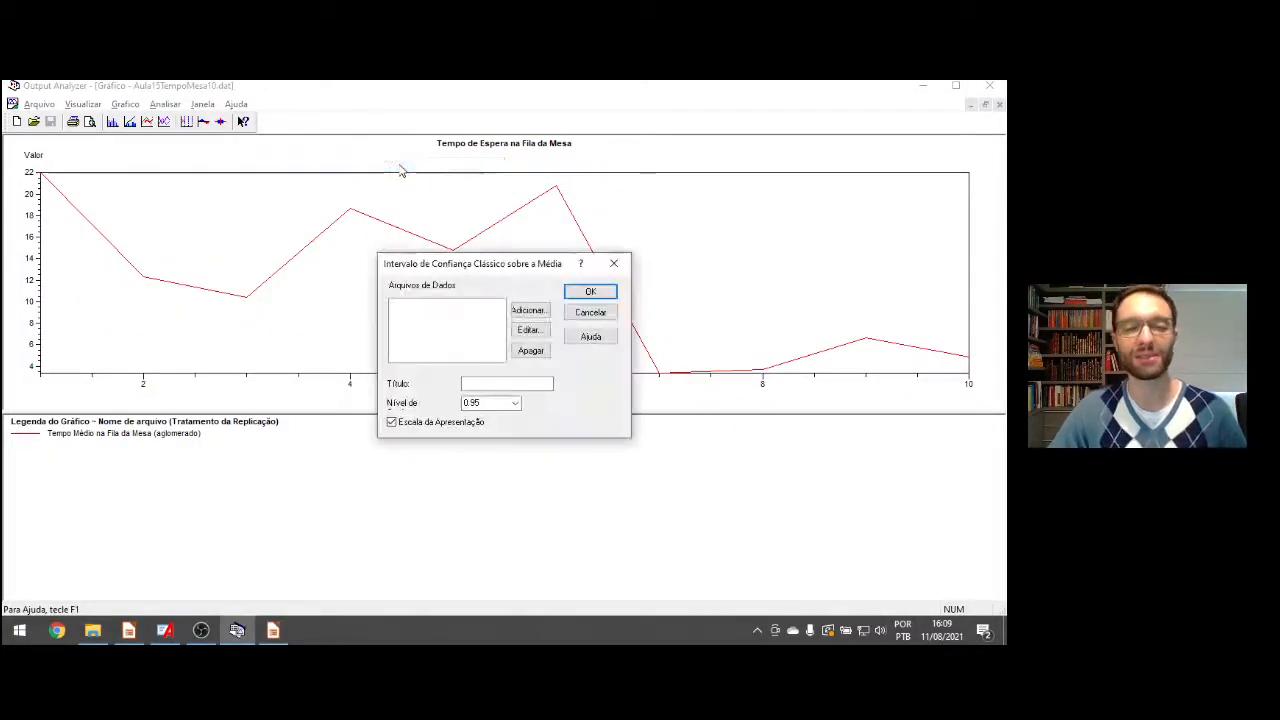
left_click(530, 311)
left_click(513, 337)
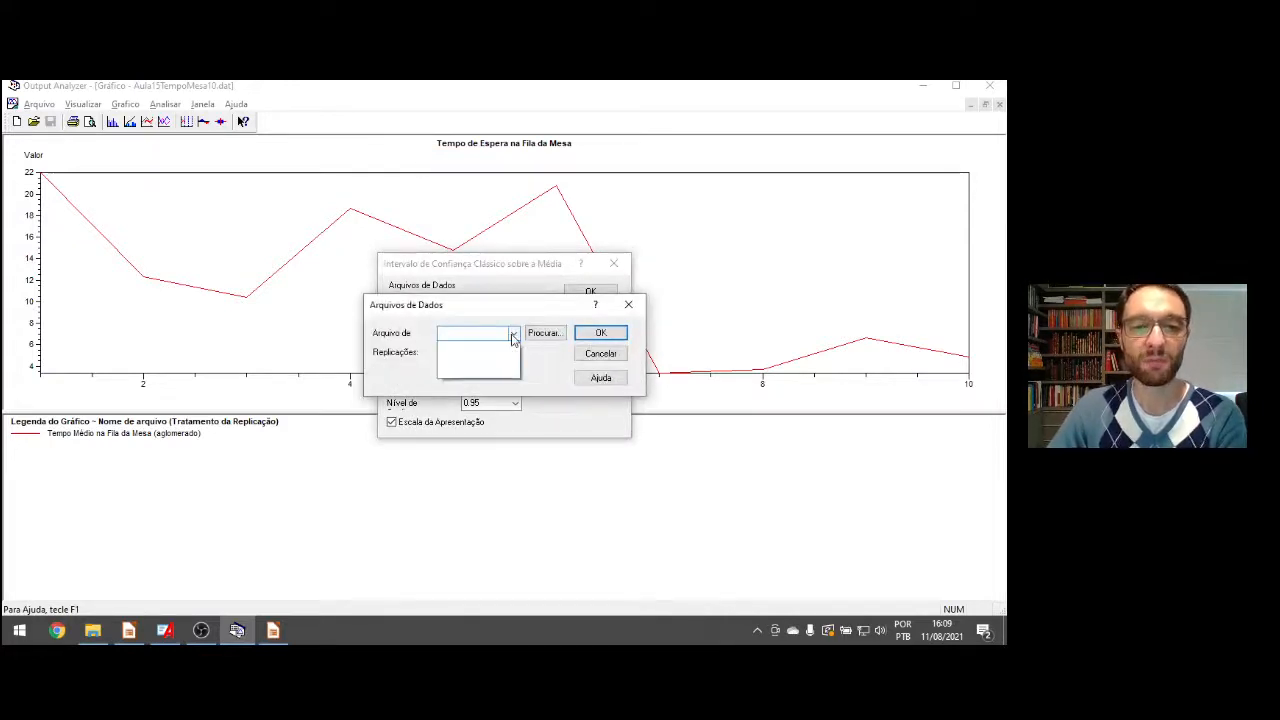
left_click(513, 337)
left_click(544, 332)
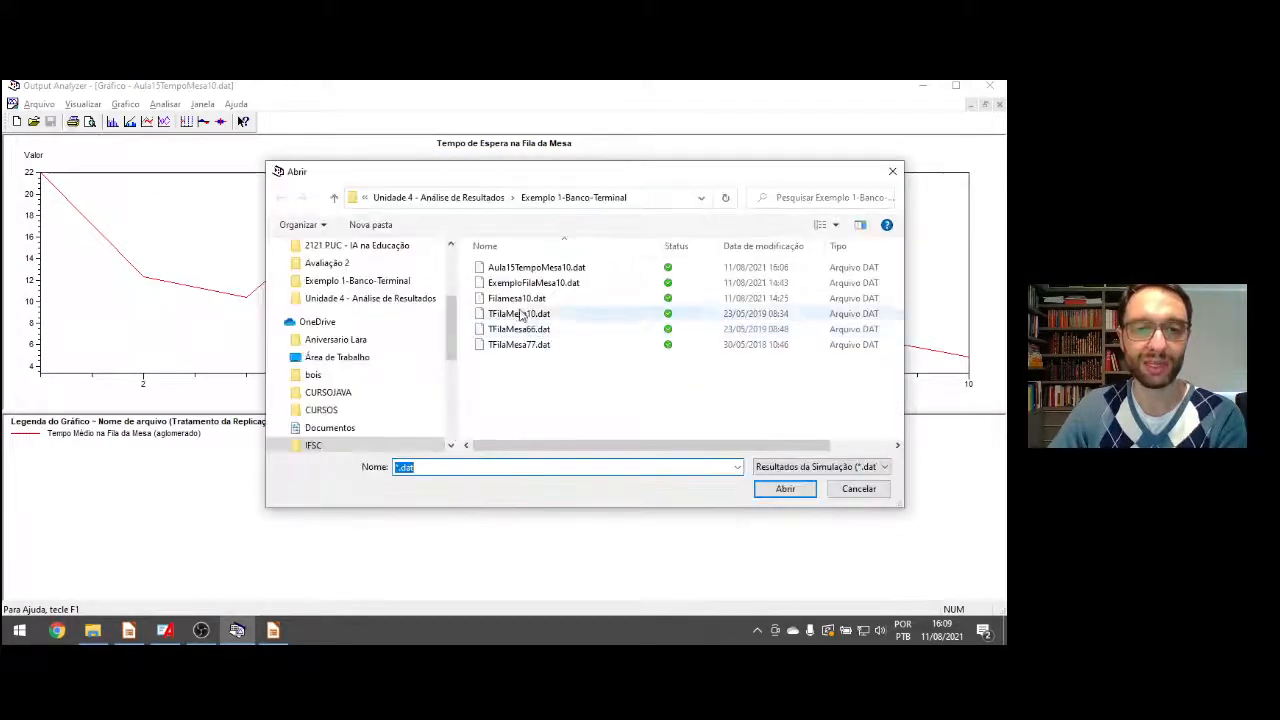
left_click(523, 270)
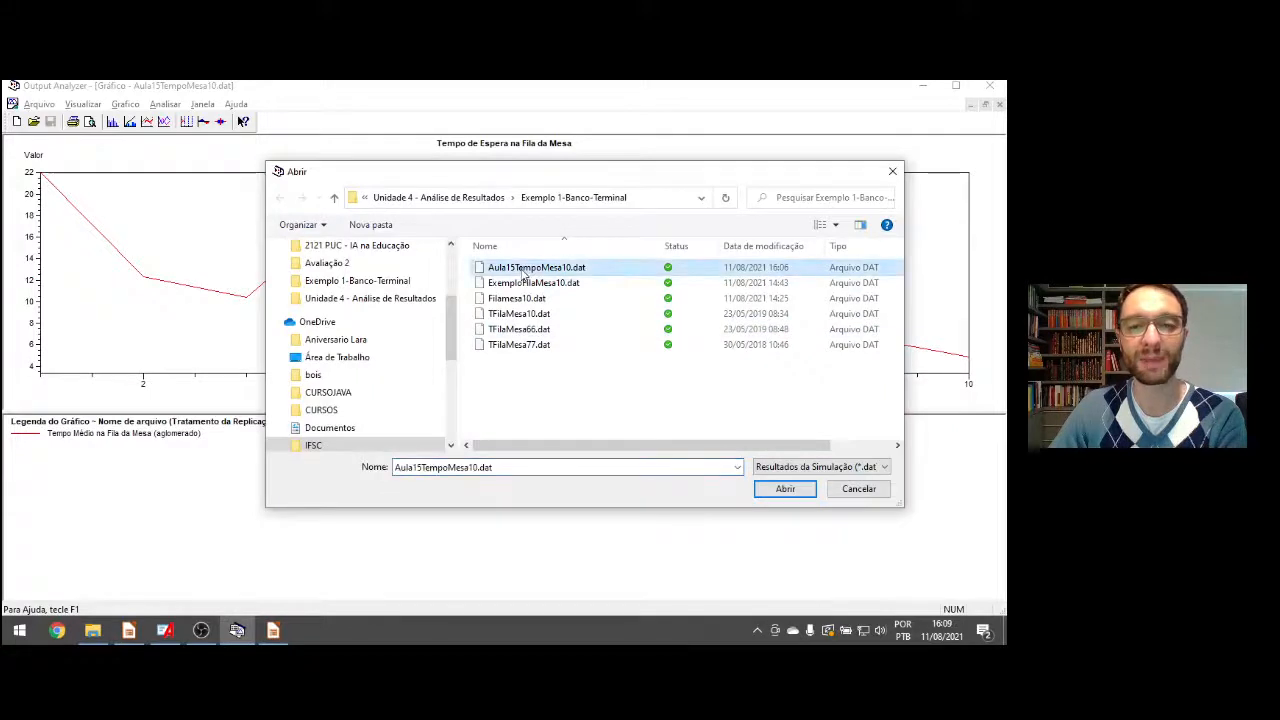
double_click(522, 272)
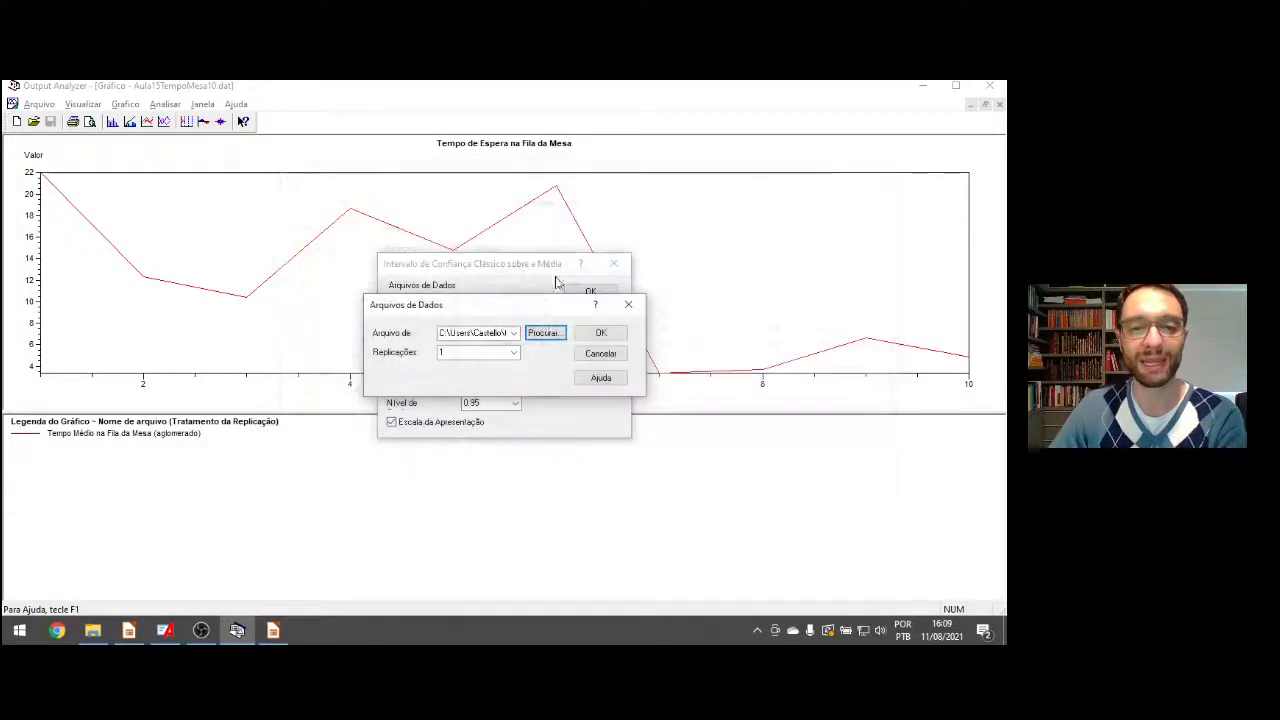
left_click(513, 352)
left_click(470, 366)
left_click(600, 332)
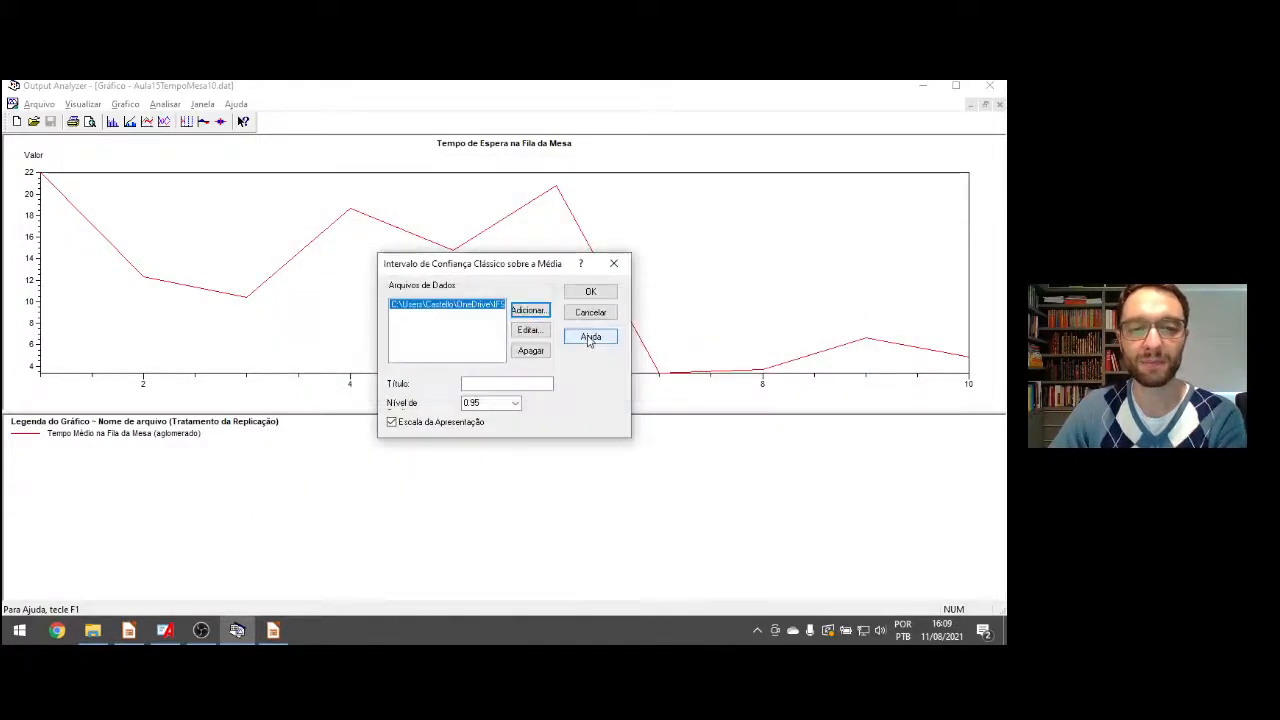
Title the confidence interval analysis "Intervalo de Confiança - Fila da Mesa - 10"
left_click(534, 385)
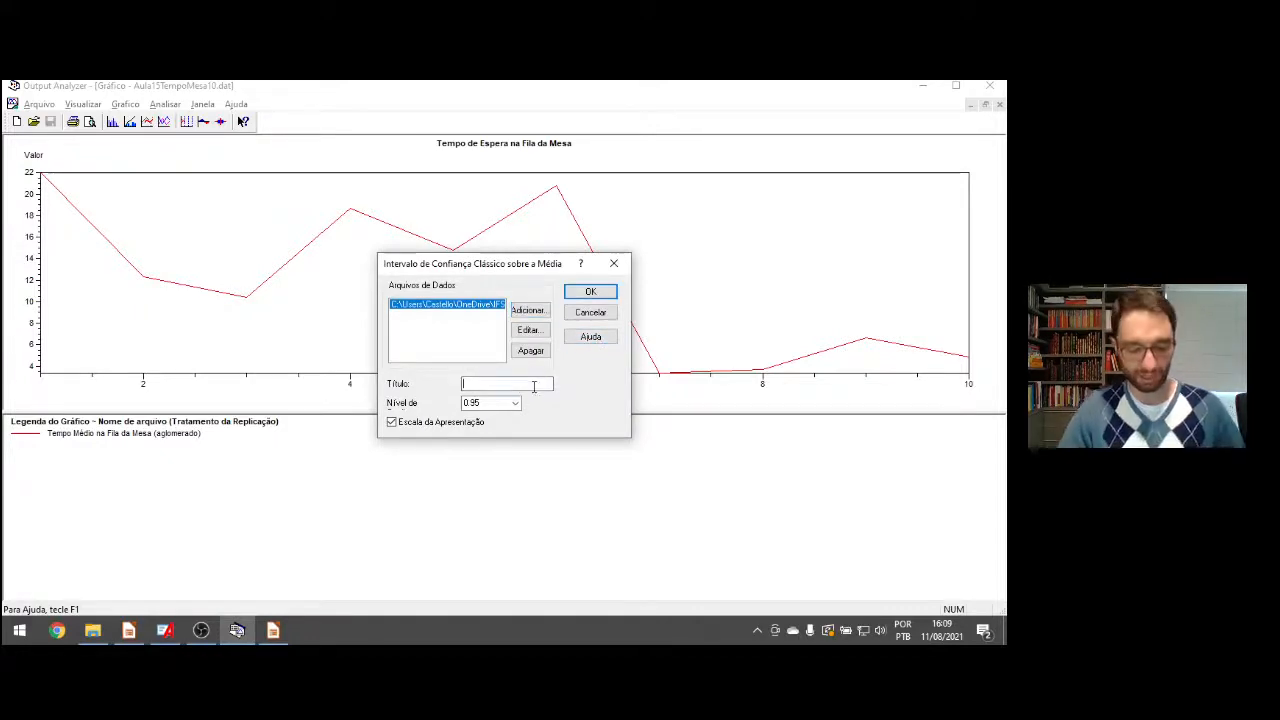
type("Intervalo de Co")
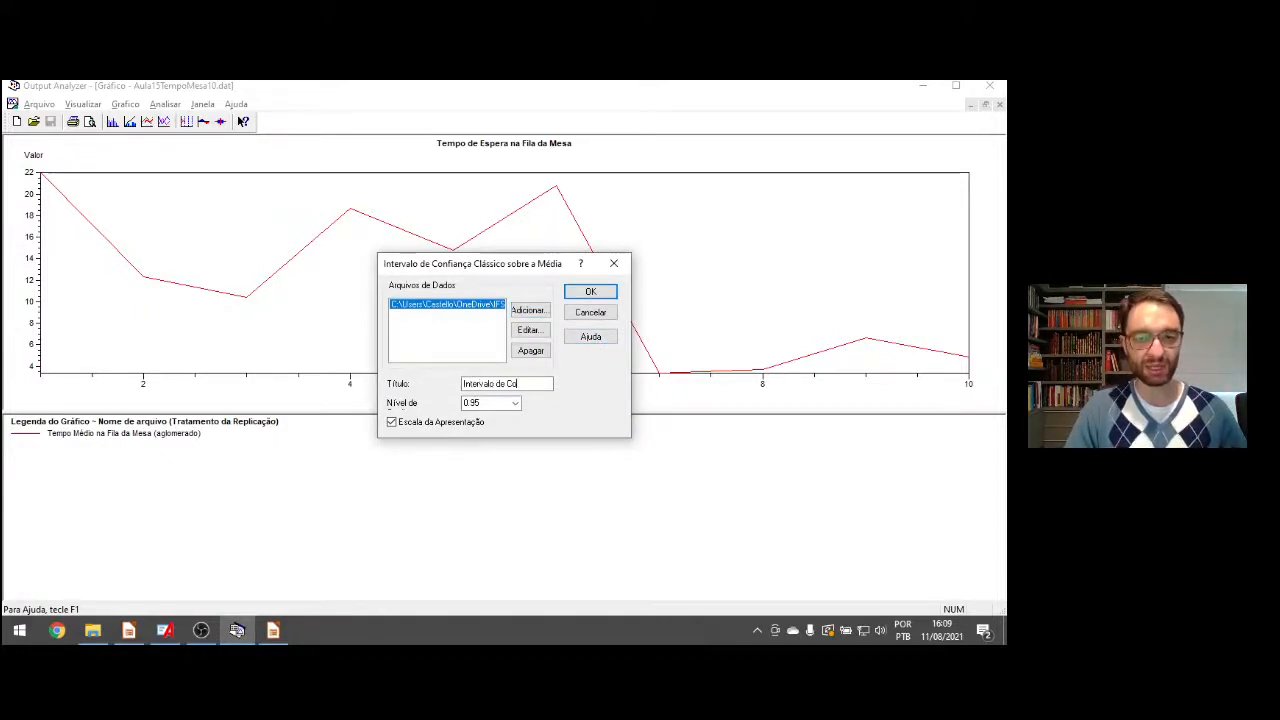
type("nfiança")
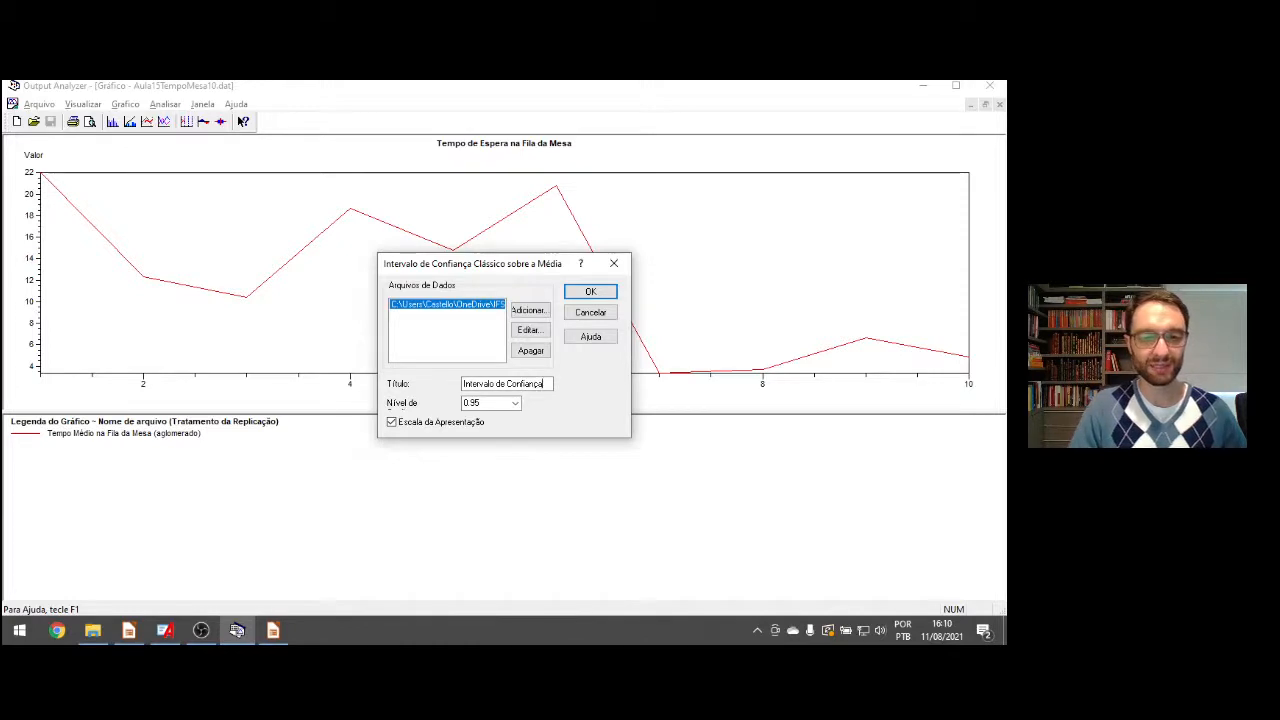
type(" - Fil")
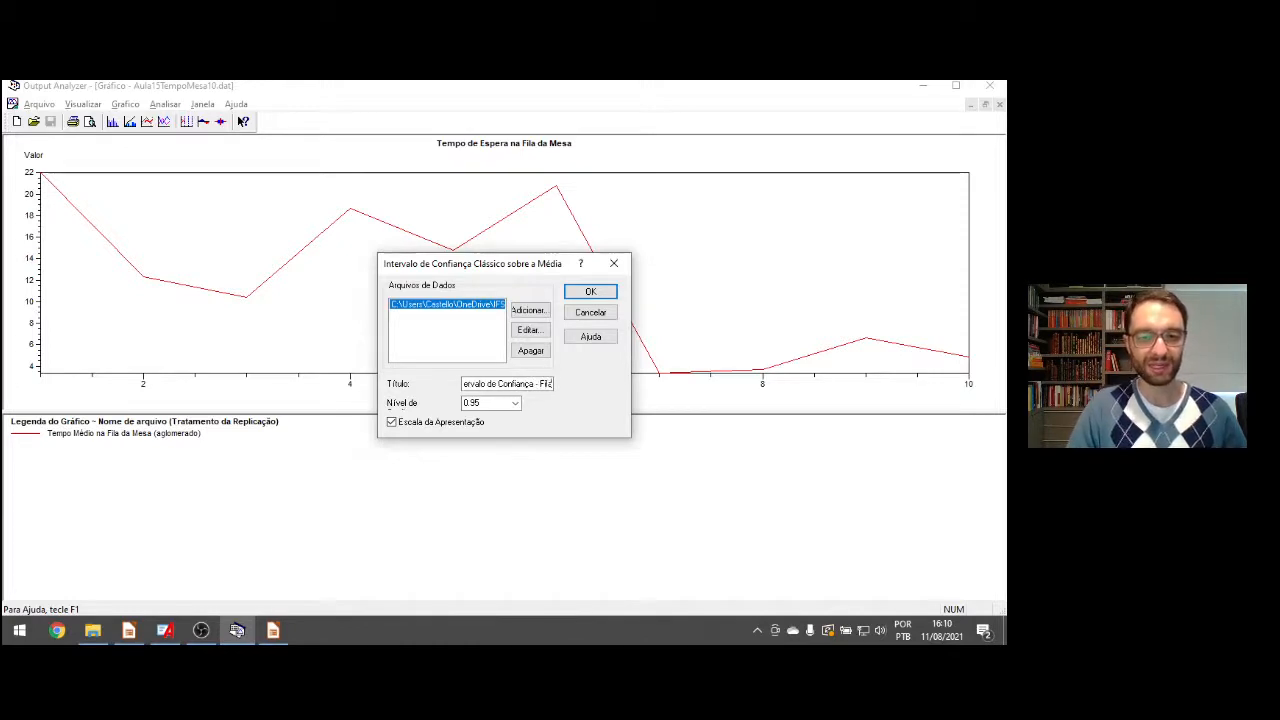
type("a da Mesa - R")
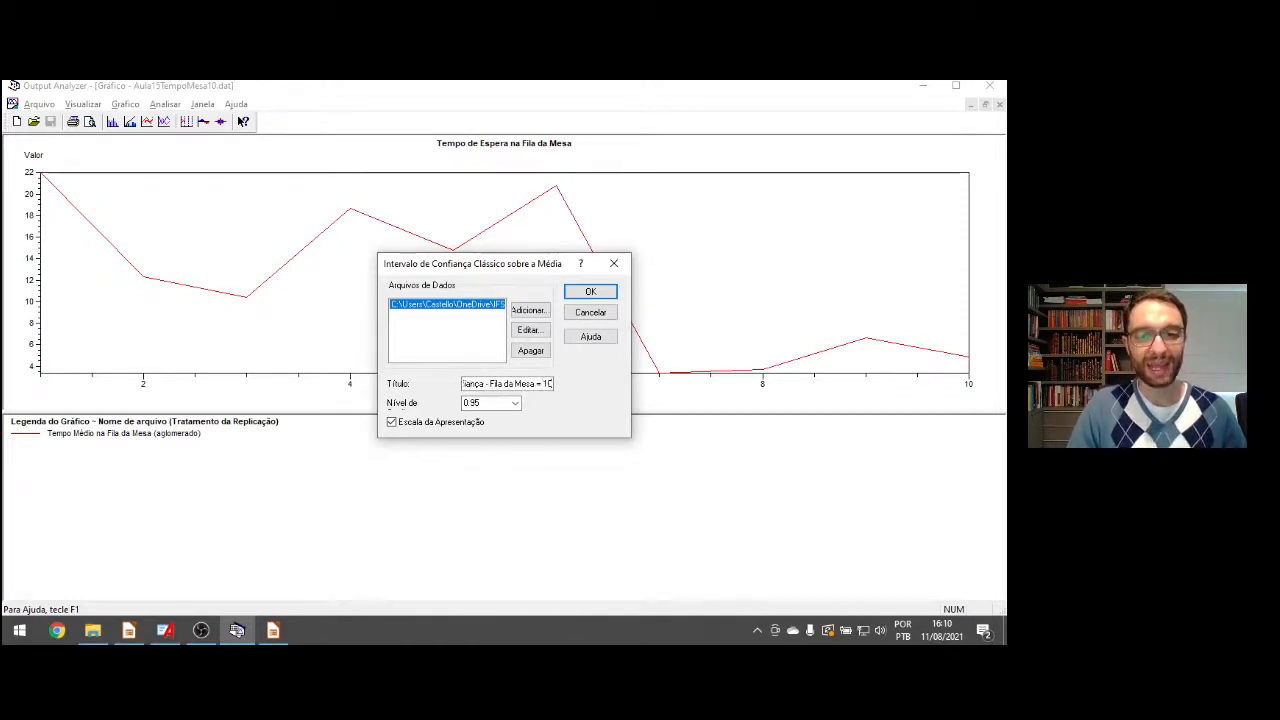
key("BackSpace")
key("BackSpace")
key("BackSpace")
type("- 10")
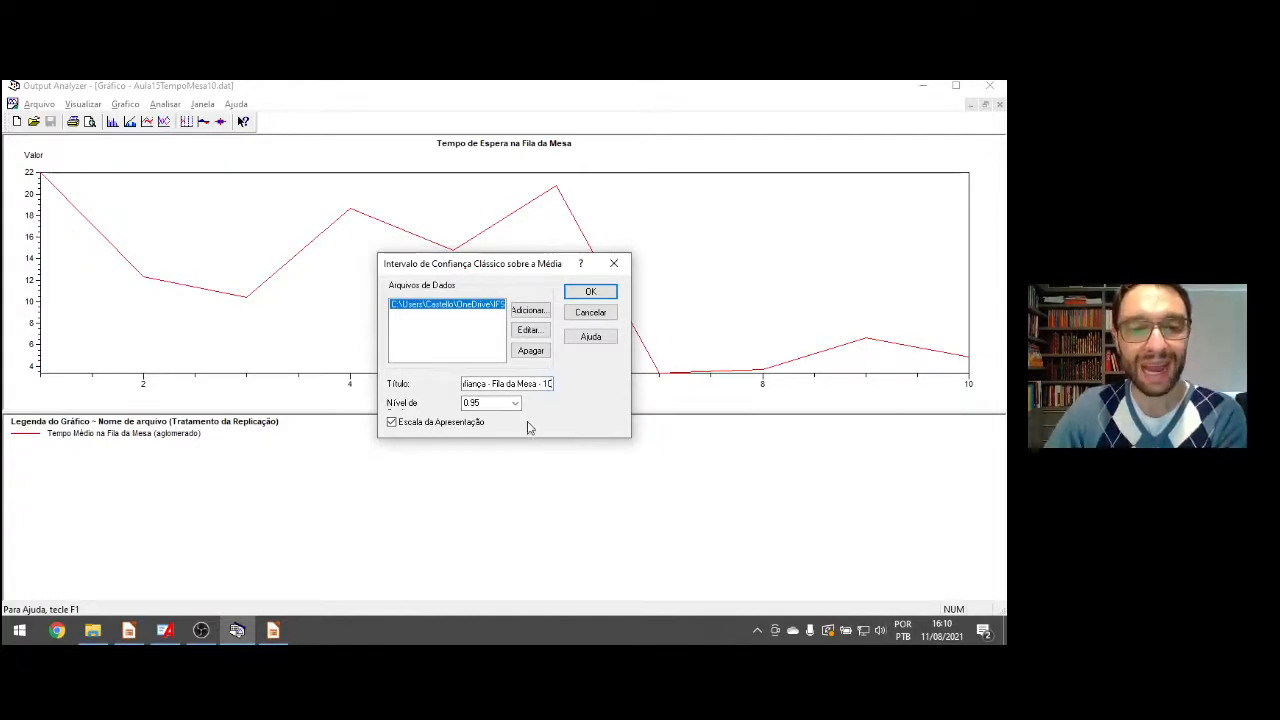
Review the available confidence levels for the interval and keep 0.95
double_click(486, 403)
left_click(516, 404)
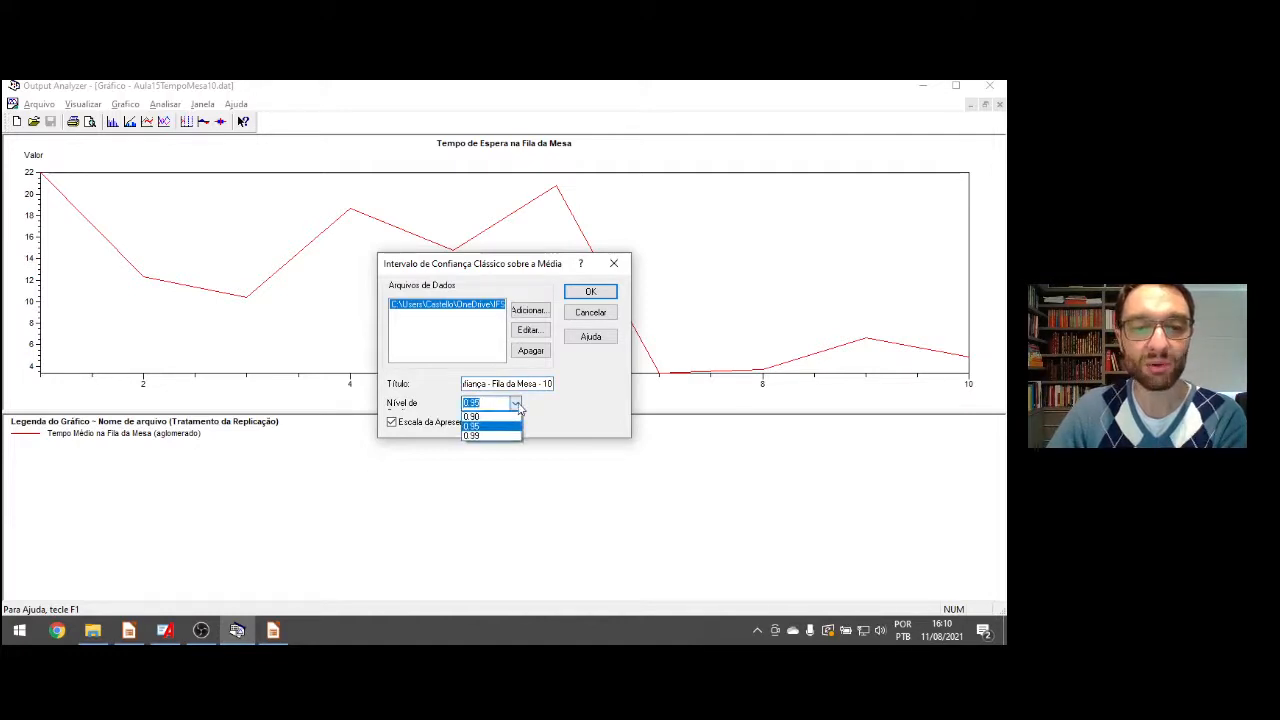
left_click(517, 405)
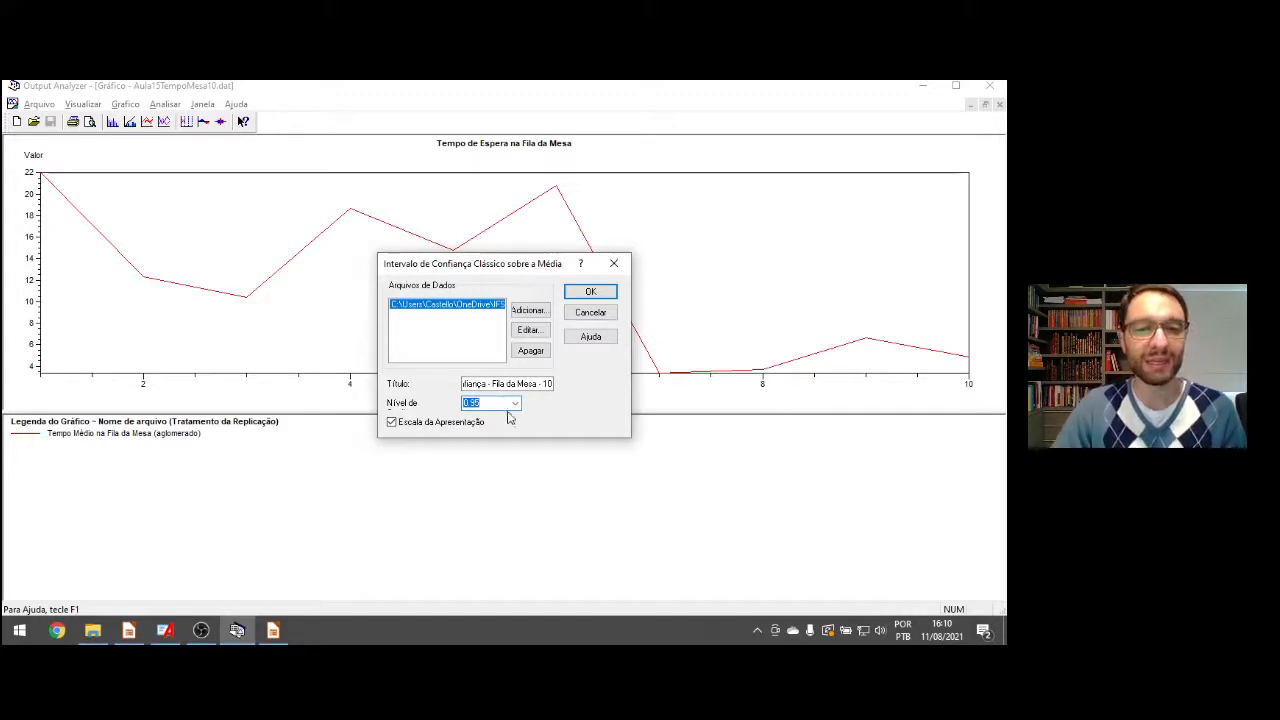
Keep the confidence level at 0.95, calculate the classical interval and enlarge the plot area of the result
left_click(515, 403)
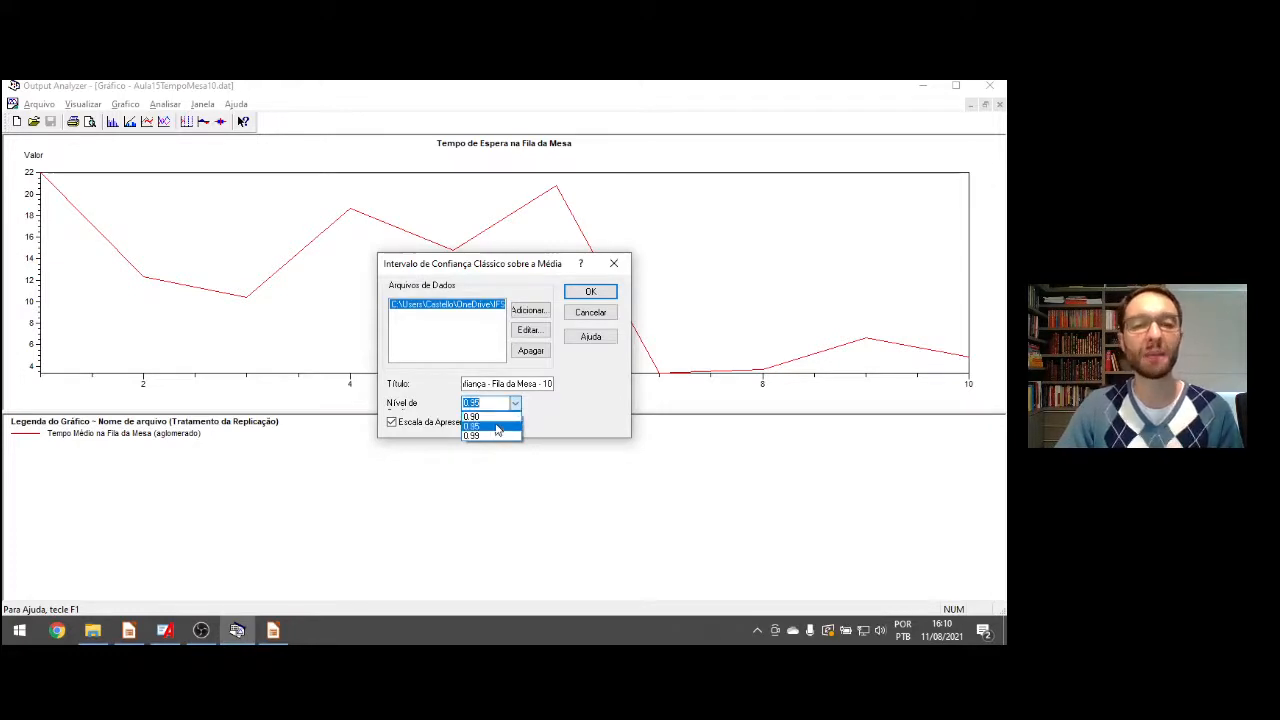
left_click(570, 418)
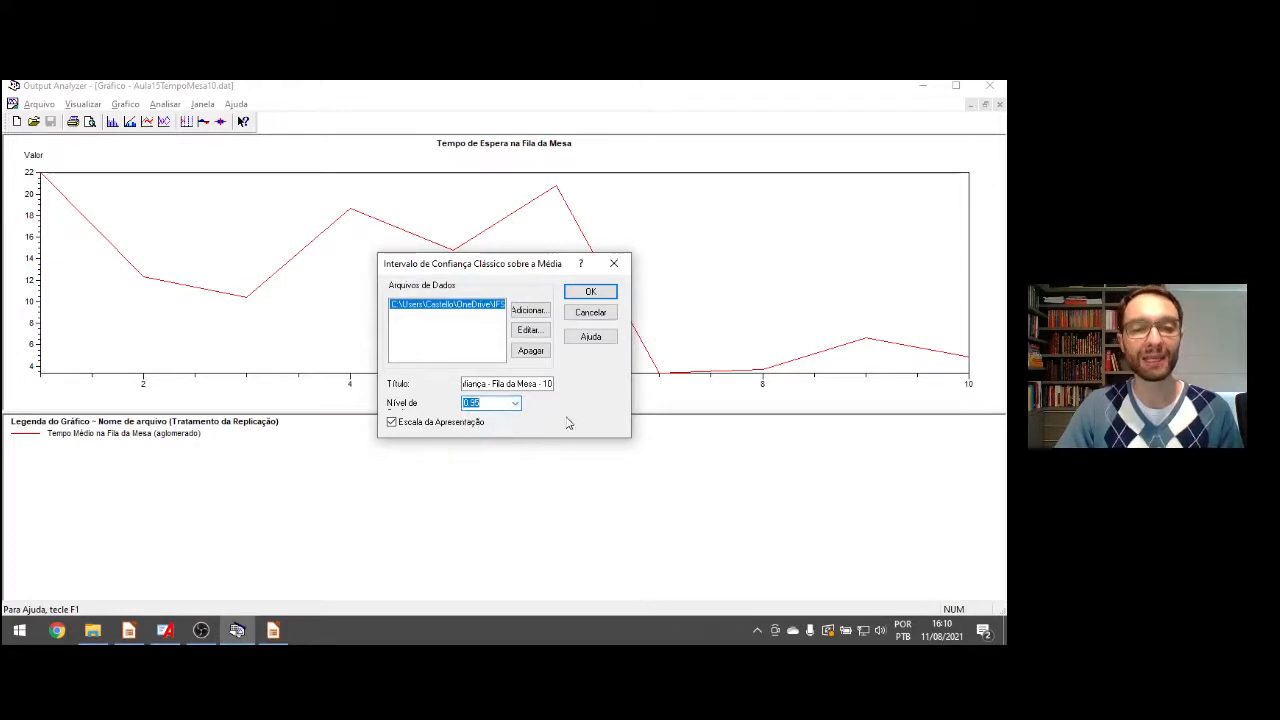
left_click(590, 291)
left_click_drag(509, 250, 509, 366)
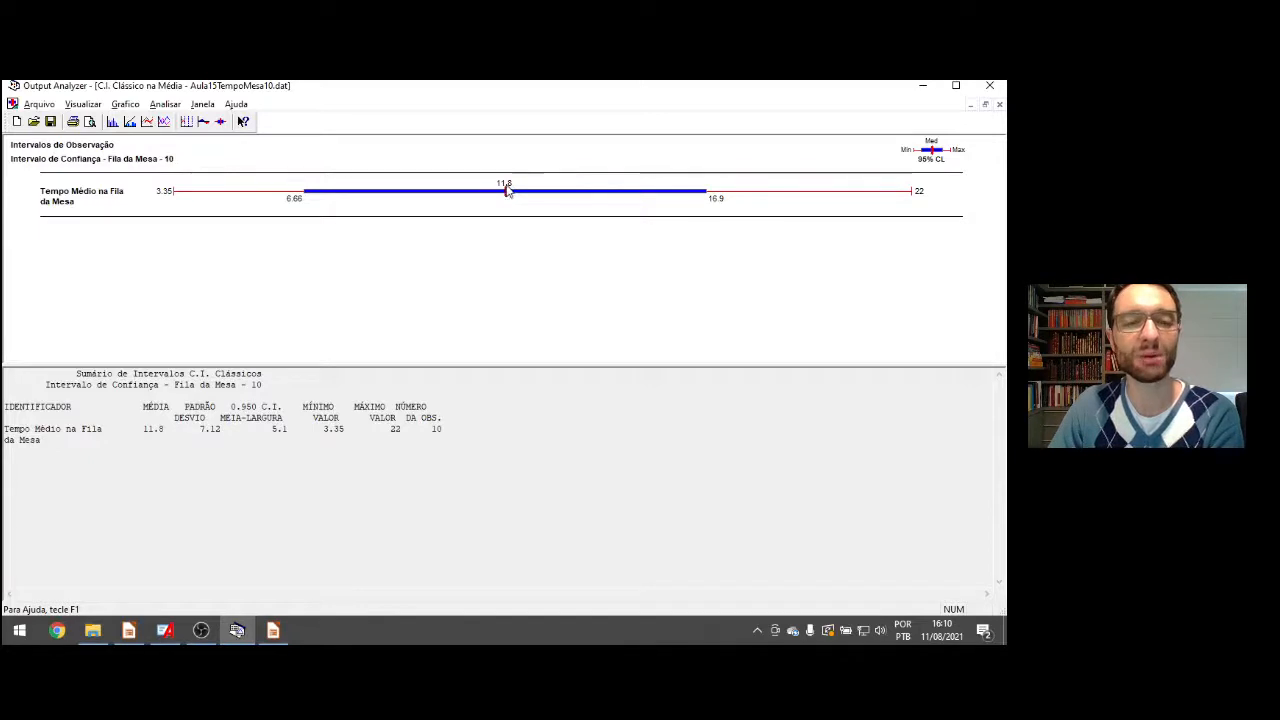
Highlight the half-width of the 0.950 confidence interval in the results summary and compare it with the interval plot
double_click(283, 429)
left_click_drag(277, 430, 272, 430)
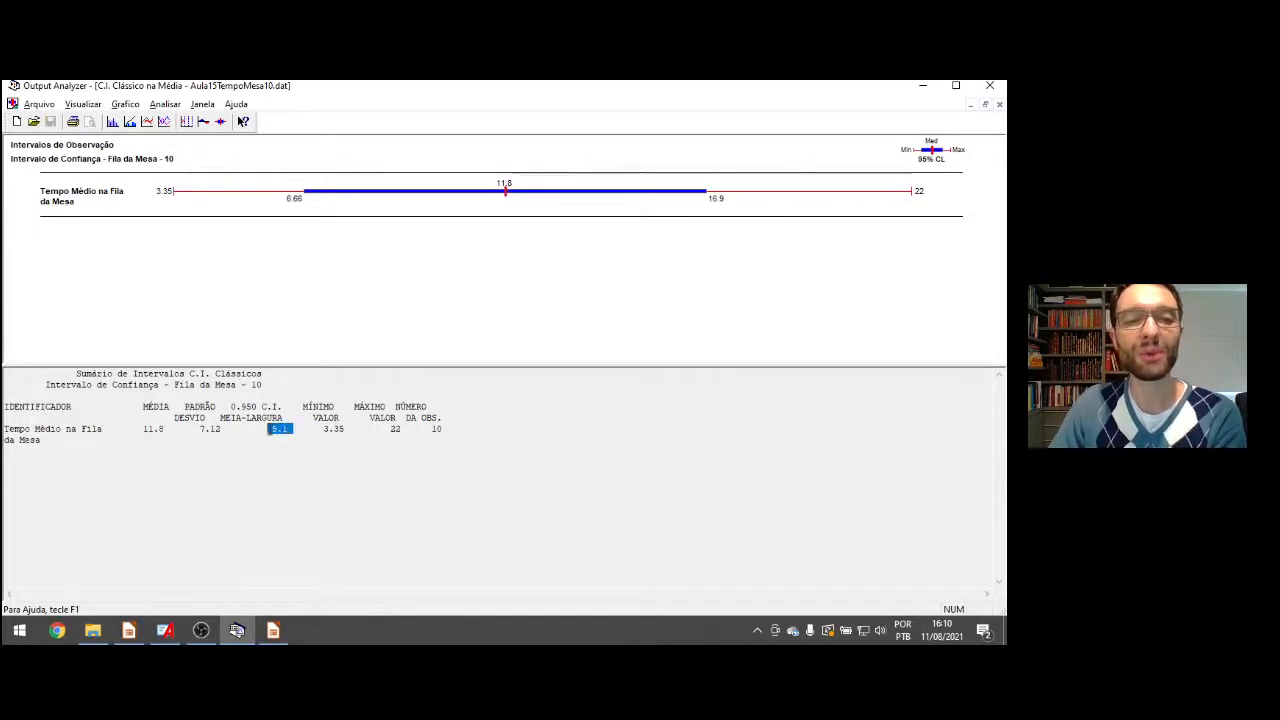
double_click(284, 429)
left_click(289, 428)
double_click(288, 428)
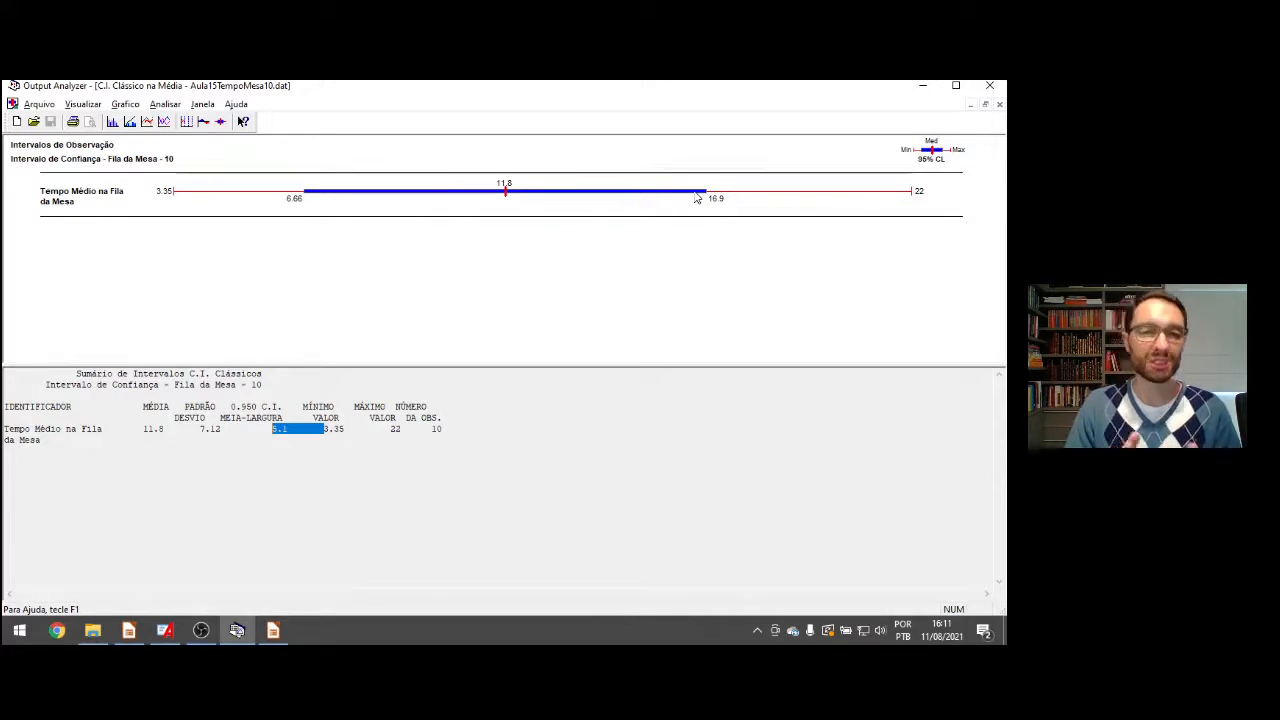
Switch to the presentation and examine the slide's calculation of the new number of replications
key("alt+Tab")
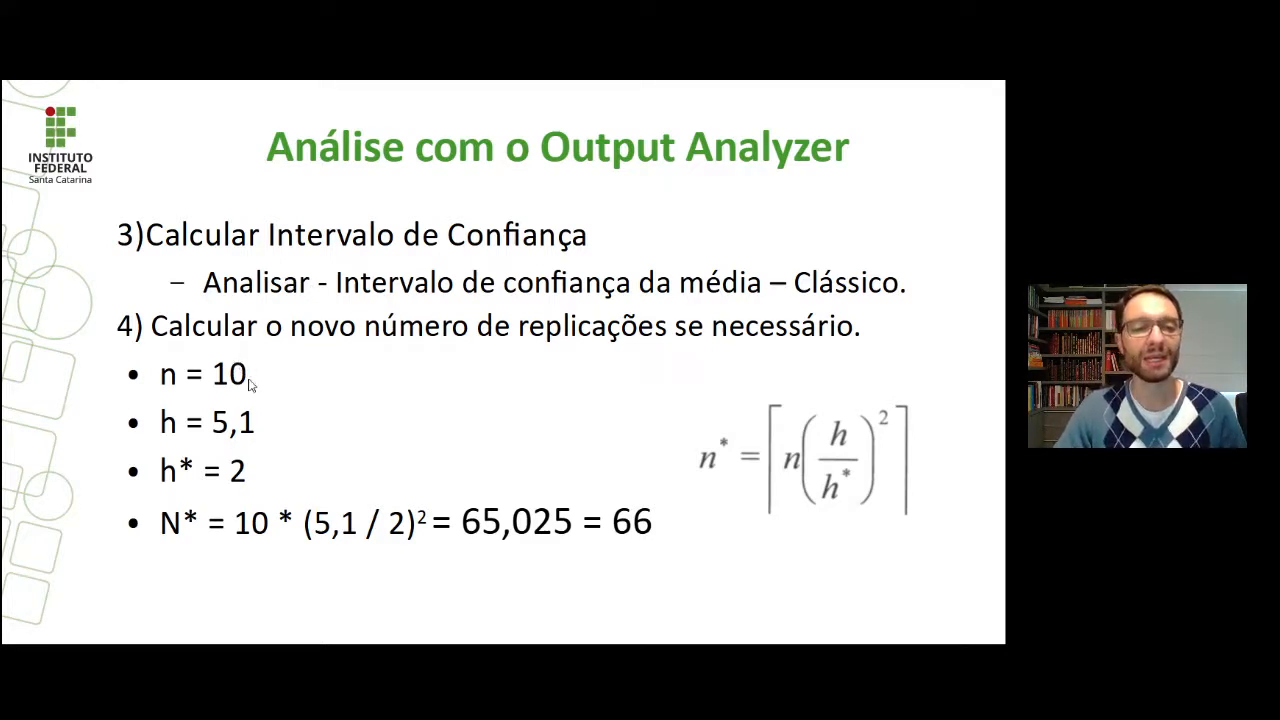
left_click(636, 523)
key("Left")
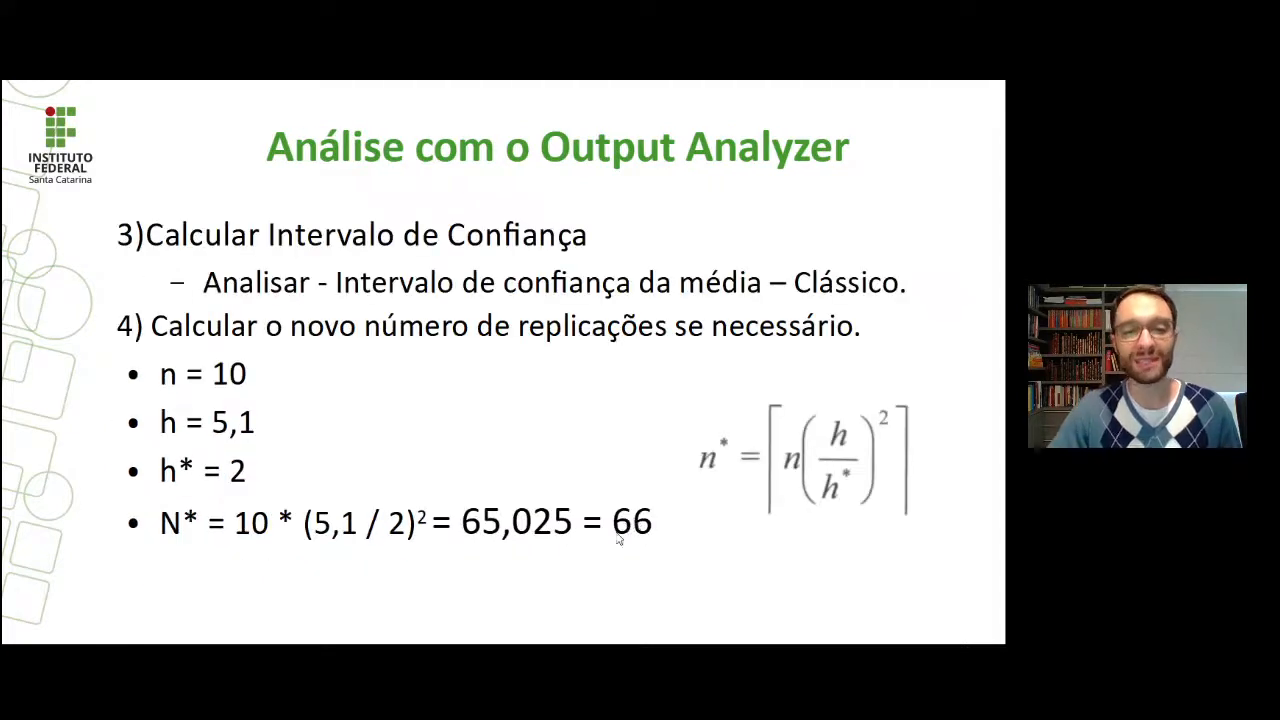
Switch to Arena, end the previous run and rename the Mesa queue statistic's output file as Aula15TempoMesa66.dat
key("alt+Tab")
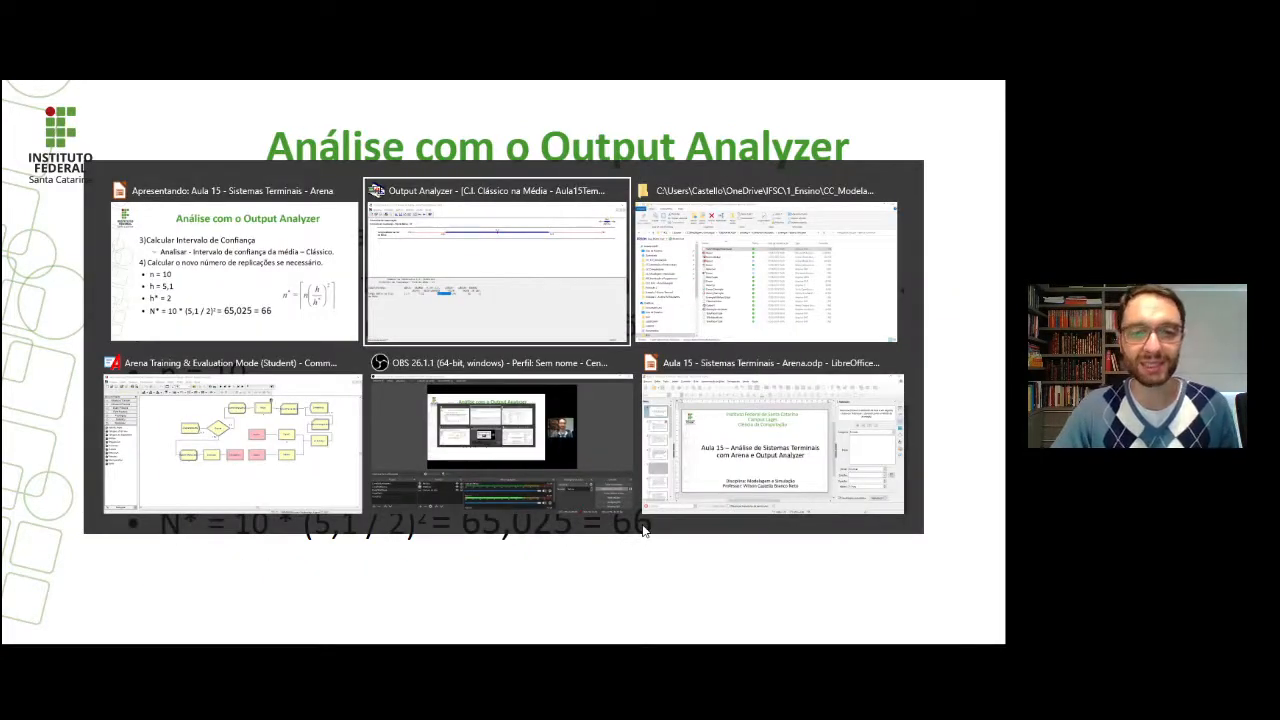
key("Tab")
key("Tab")
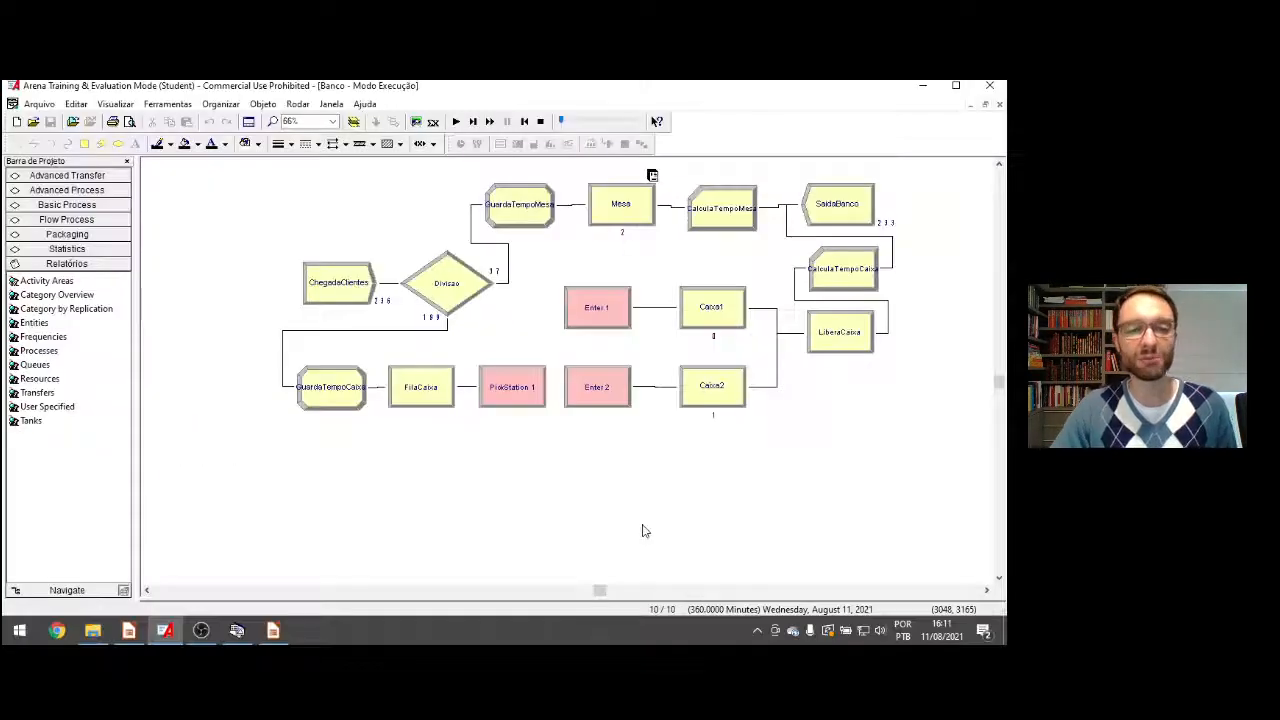
left_click(540, 121)
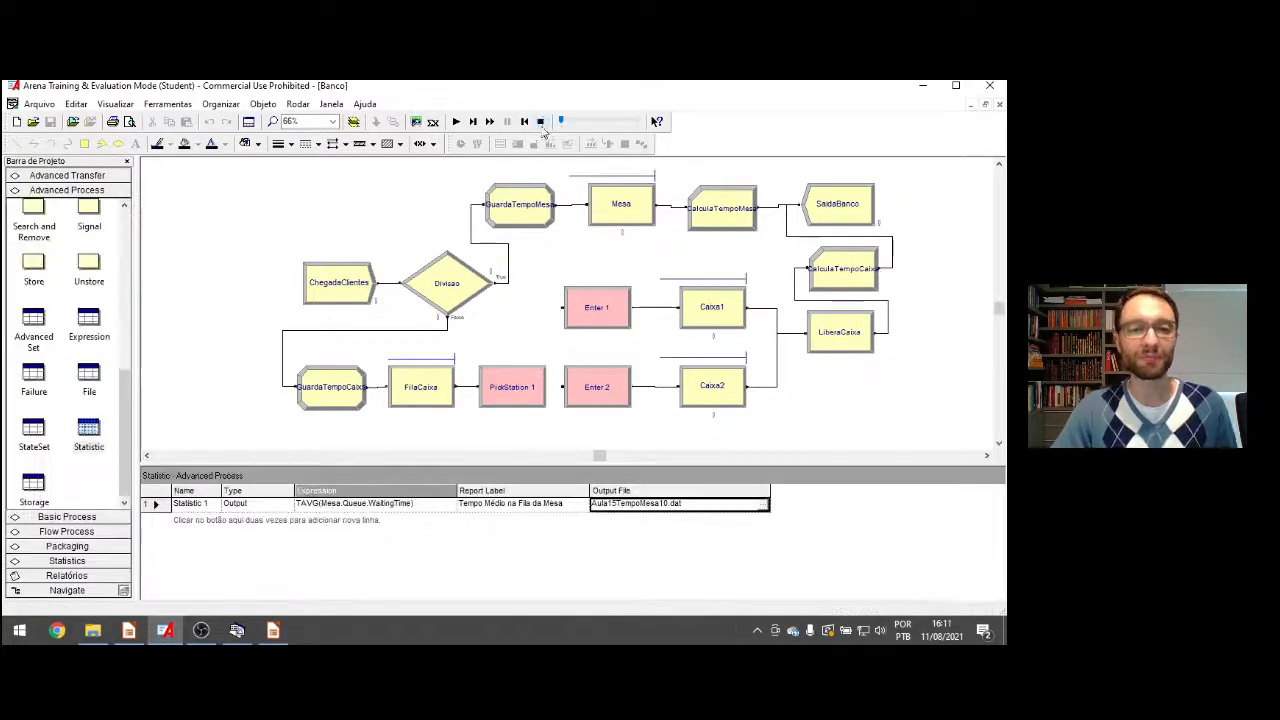
left_click(665, 503)
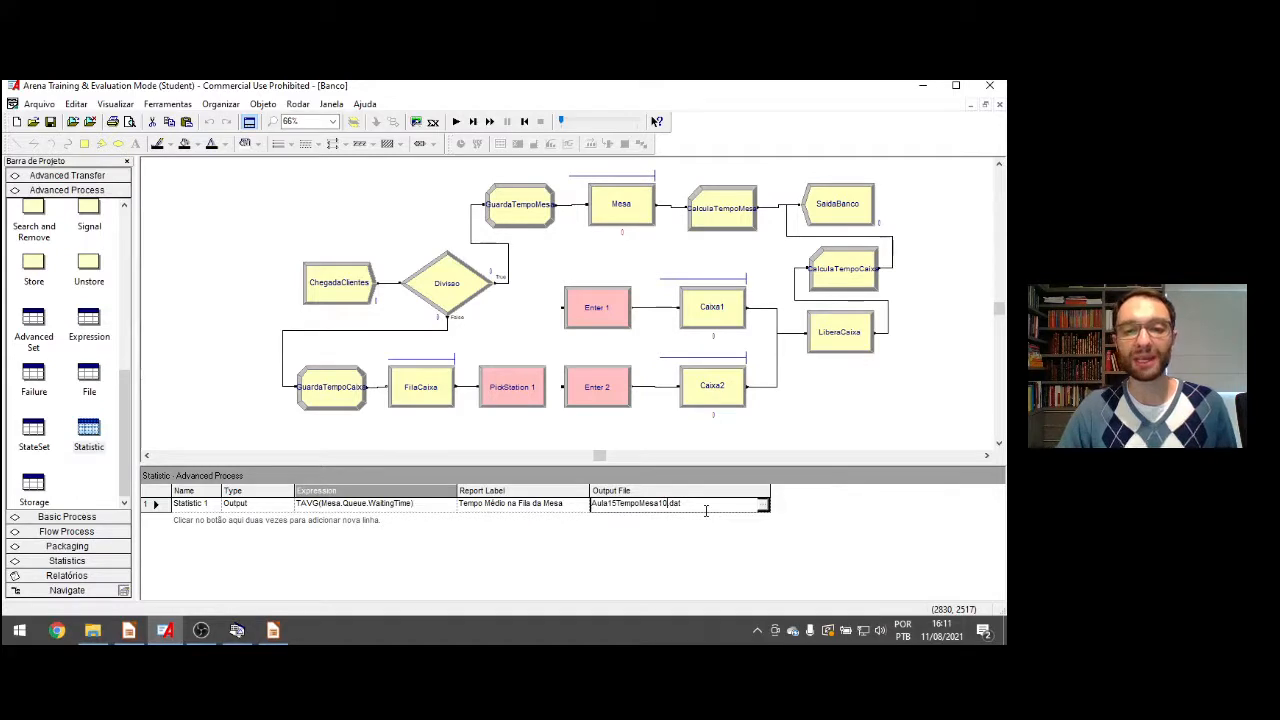
key("BackSpace")
type("66")
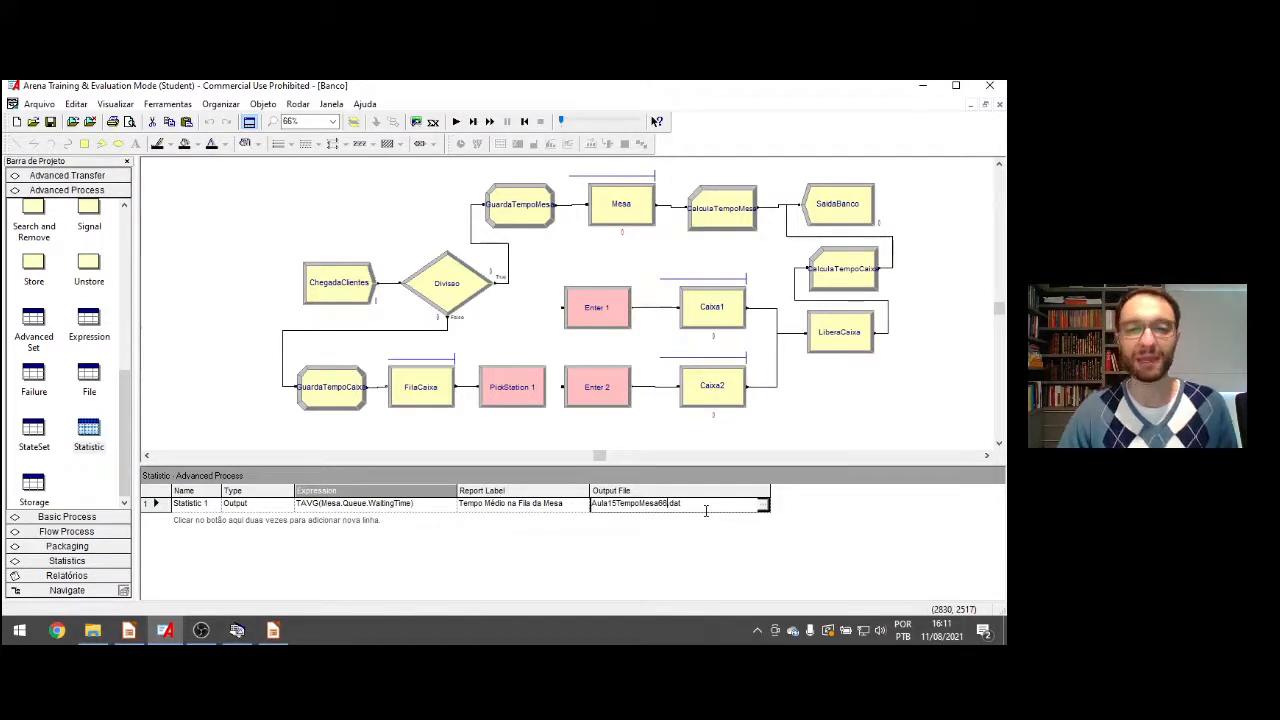
Set the number of replications in the Banco model's run setup to 66
left_click(297, 104)
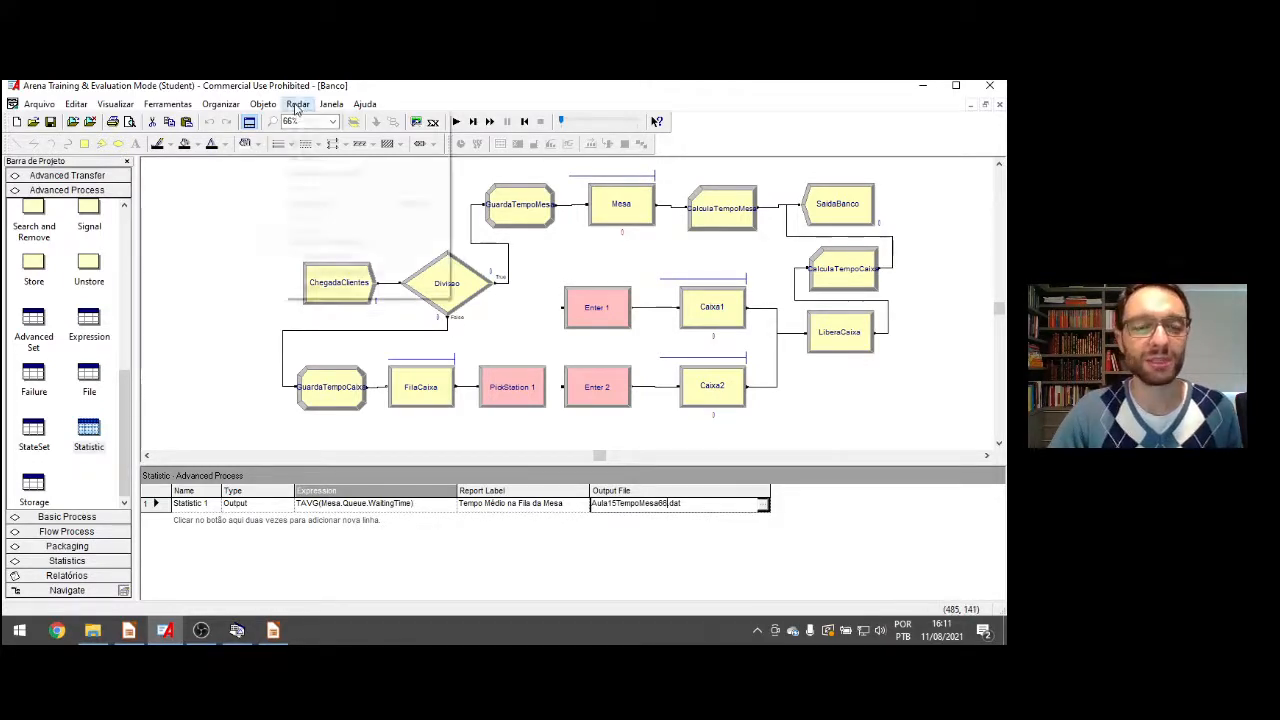
left_click(325, 121)
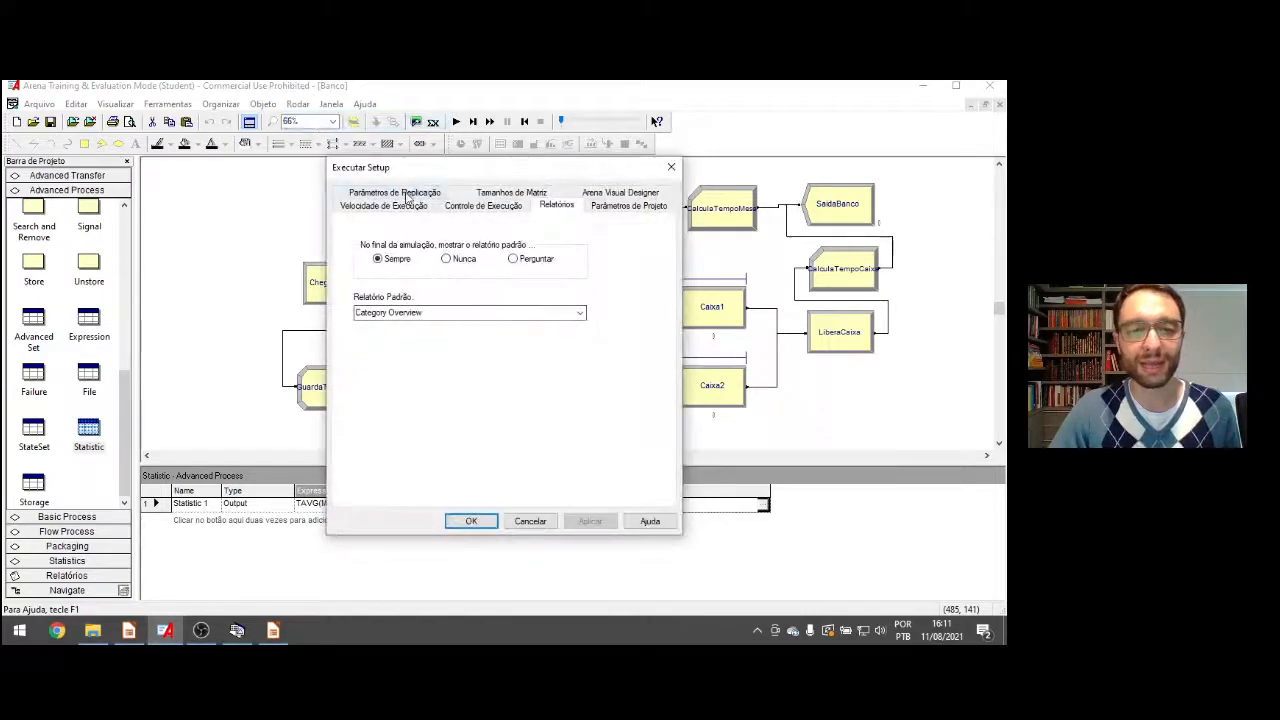
left_click(405, 193)
type("66")
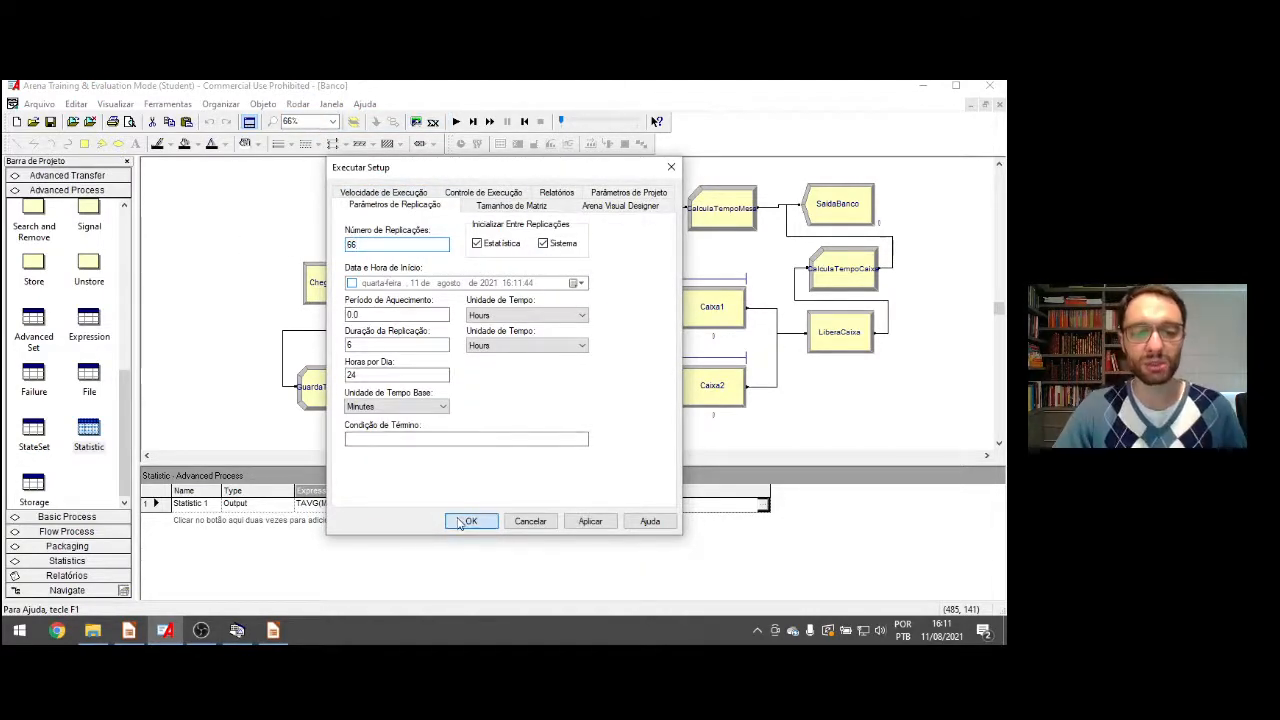
left_click(467, 521)
Run the replications in fast-forward, end the run and close the Category Overview report
left_click(489, 121)
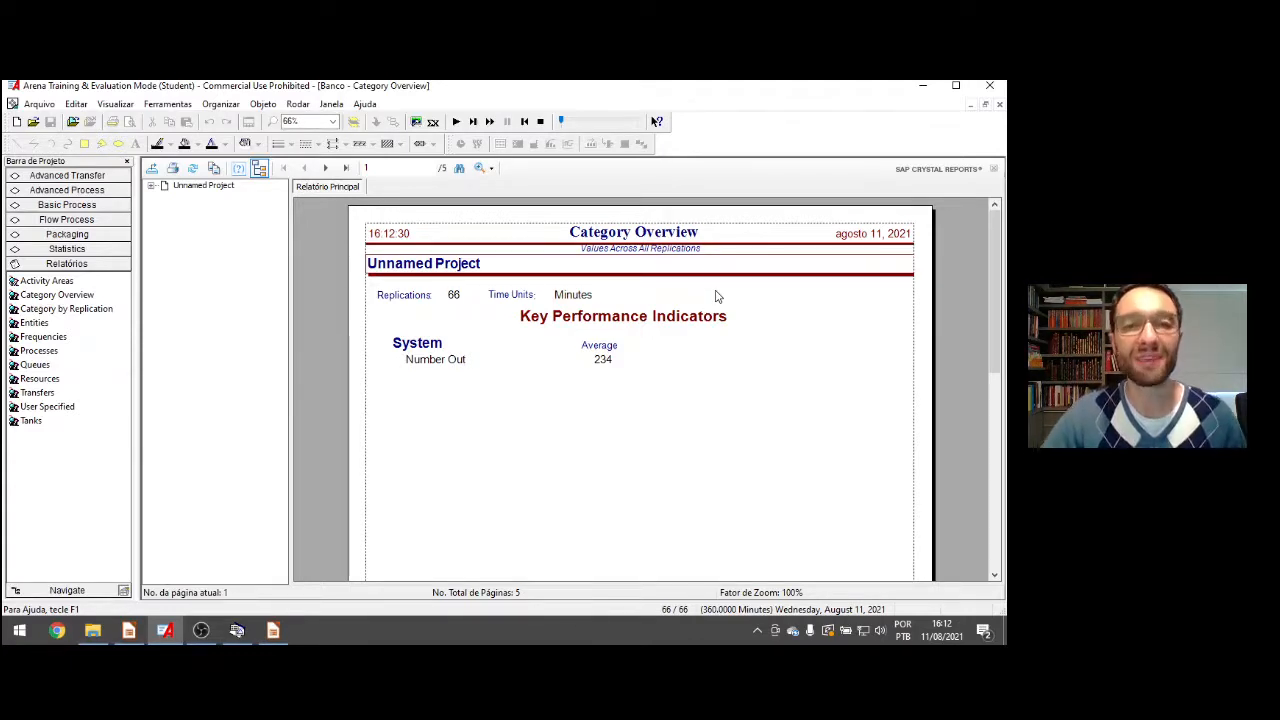
left_click(542, 124)
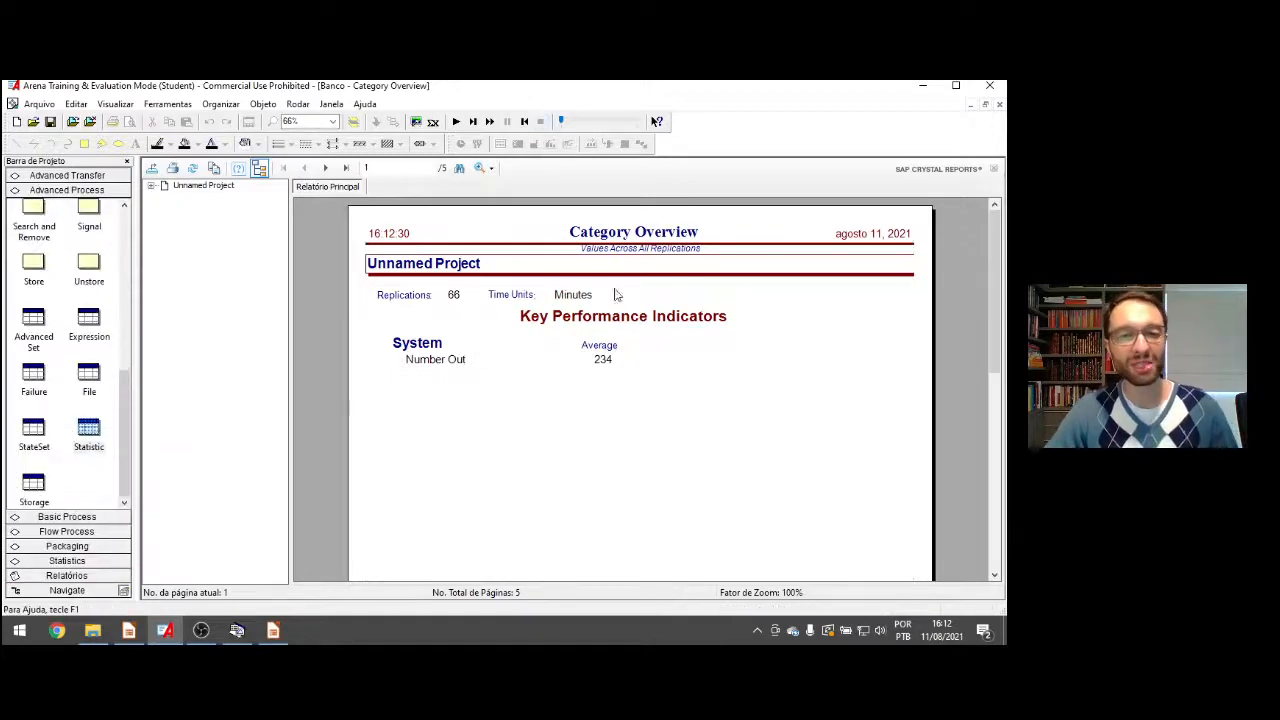
left_click(999, 104)
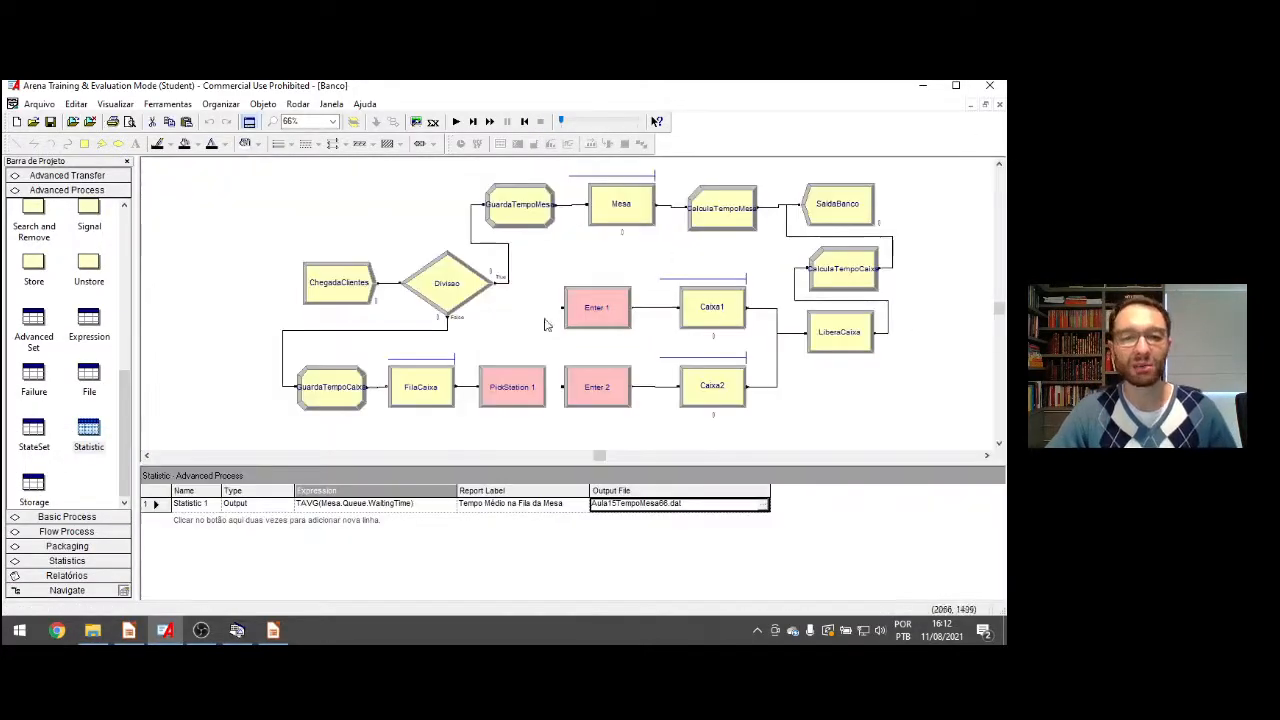
Switch to Output Analyzer and add Aula15TempoMesa66.dat with Lumped replications to the classical confidence interval on the mean
key("alt+Tab")
key("alt+Tab")
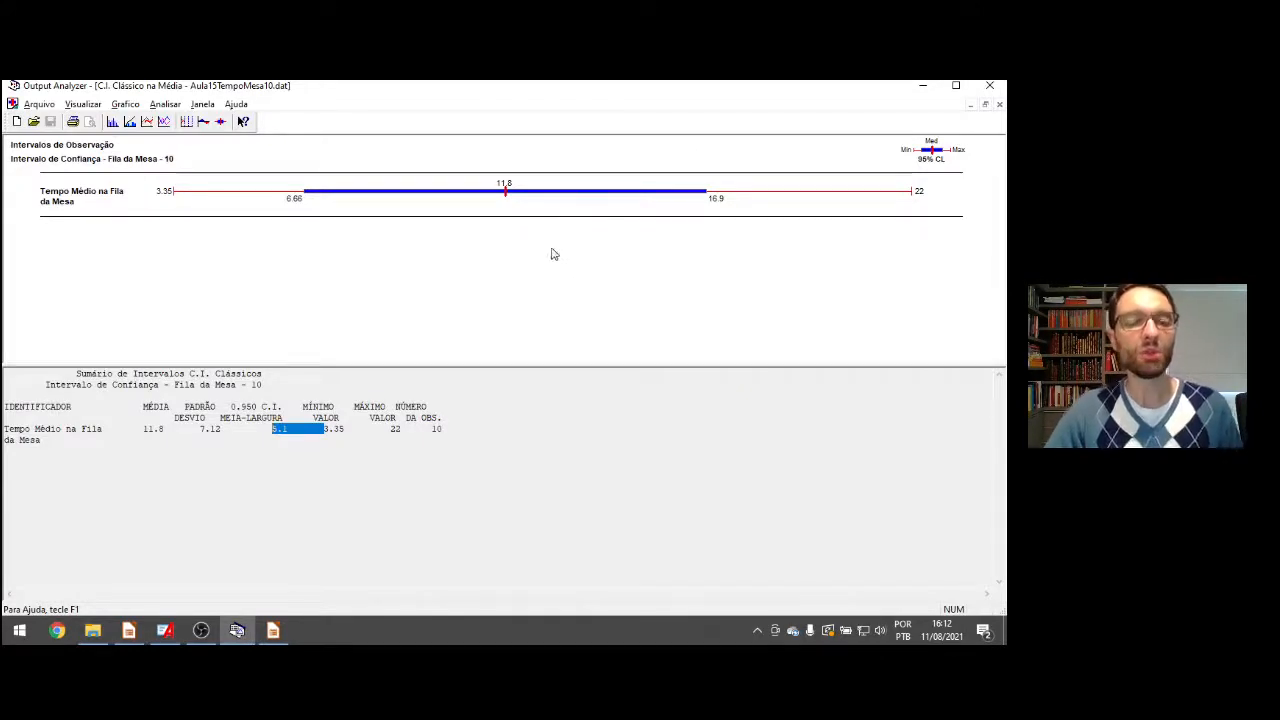
left_click(165, 105)
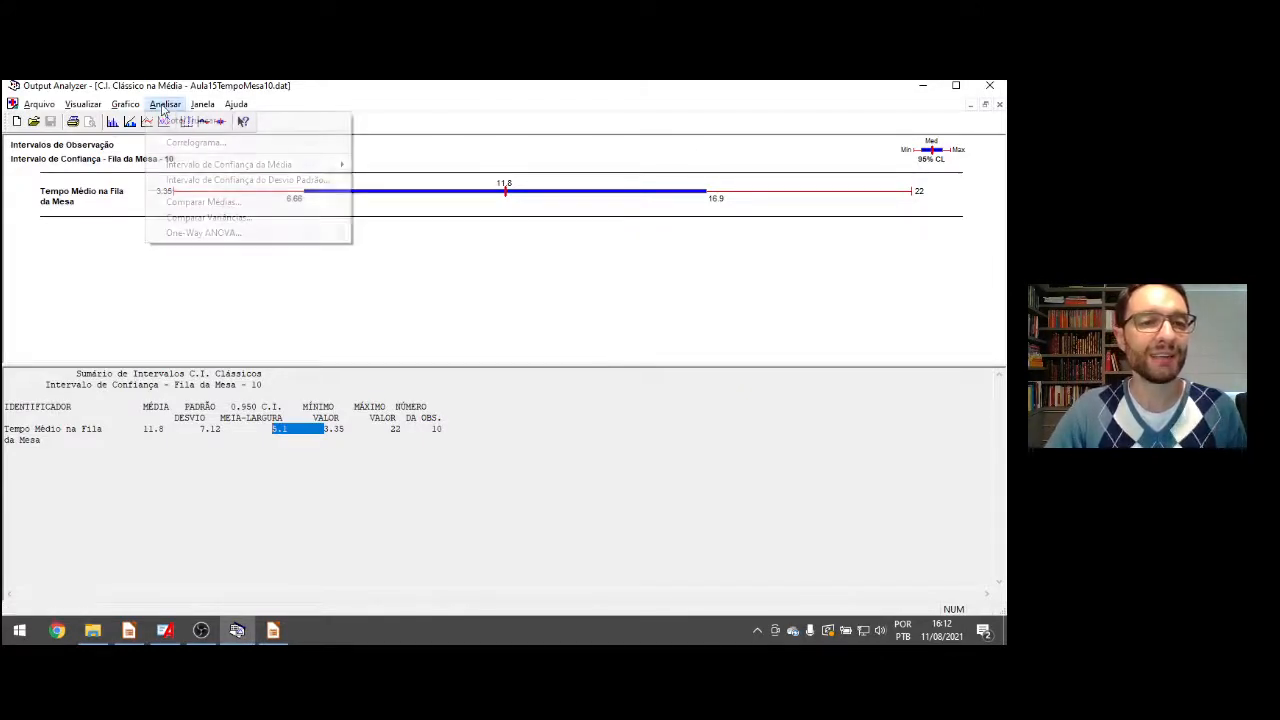
mouse_move(330, 164)
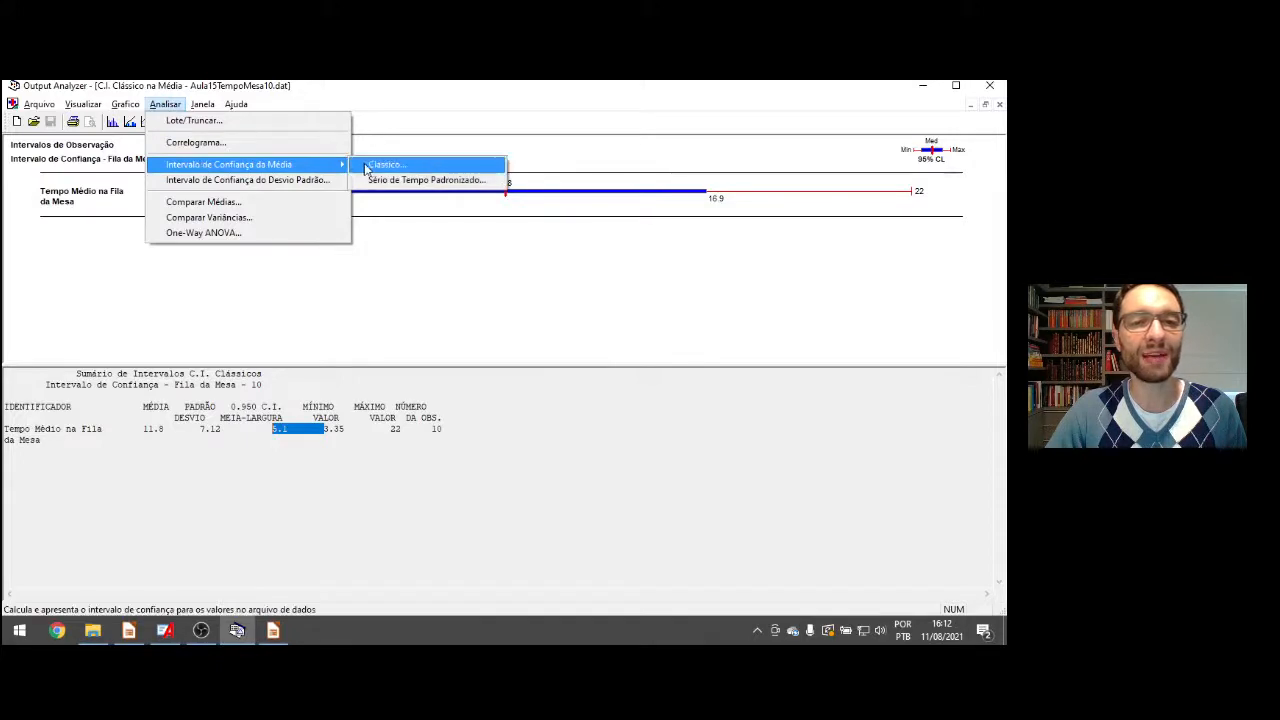
left_click(366, 167)
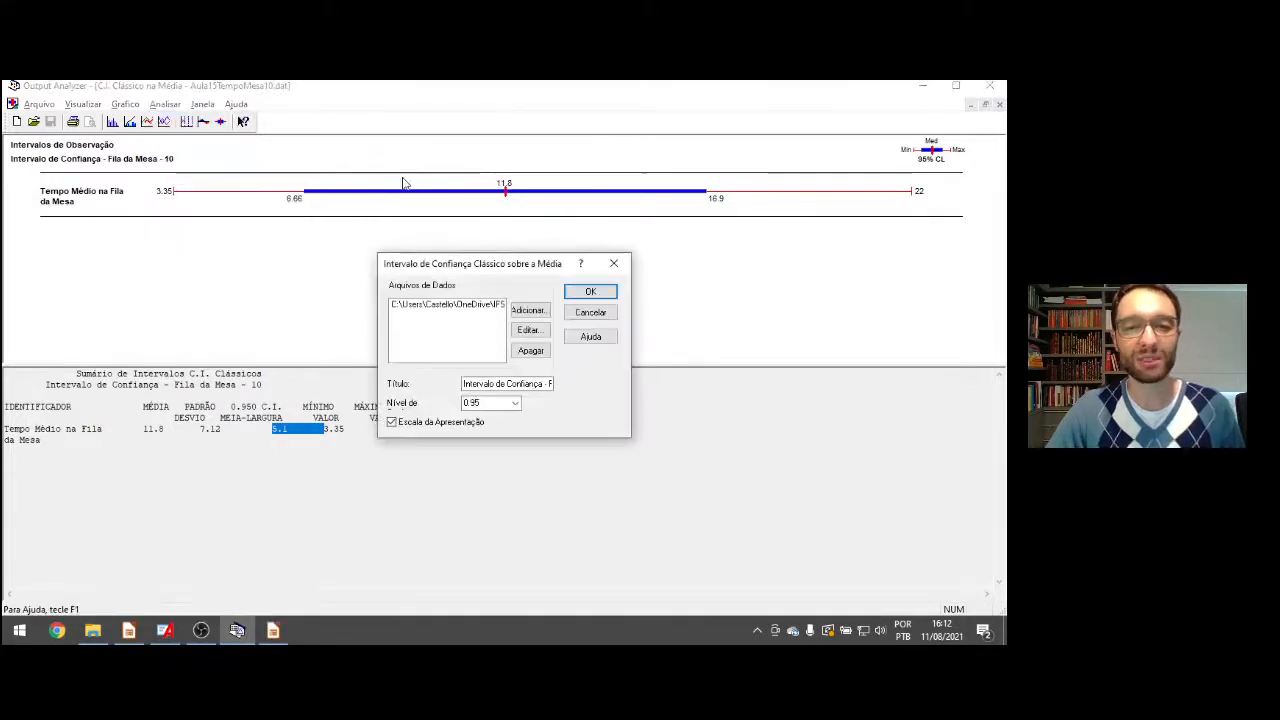
left_click(530, 312)
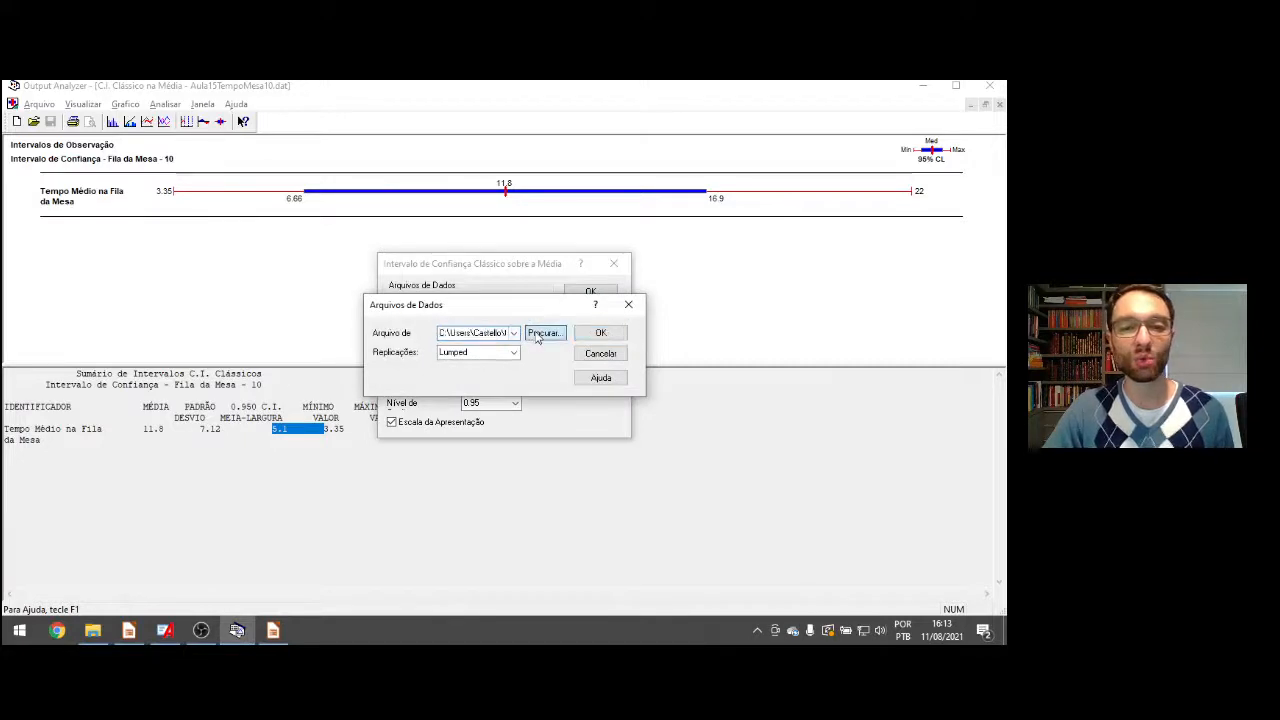
left_click(541, 334)
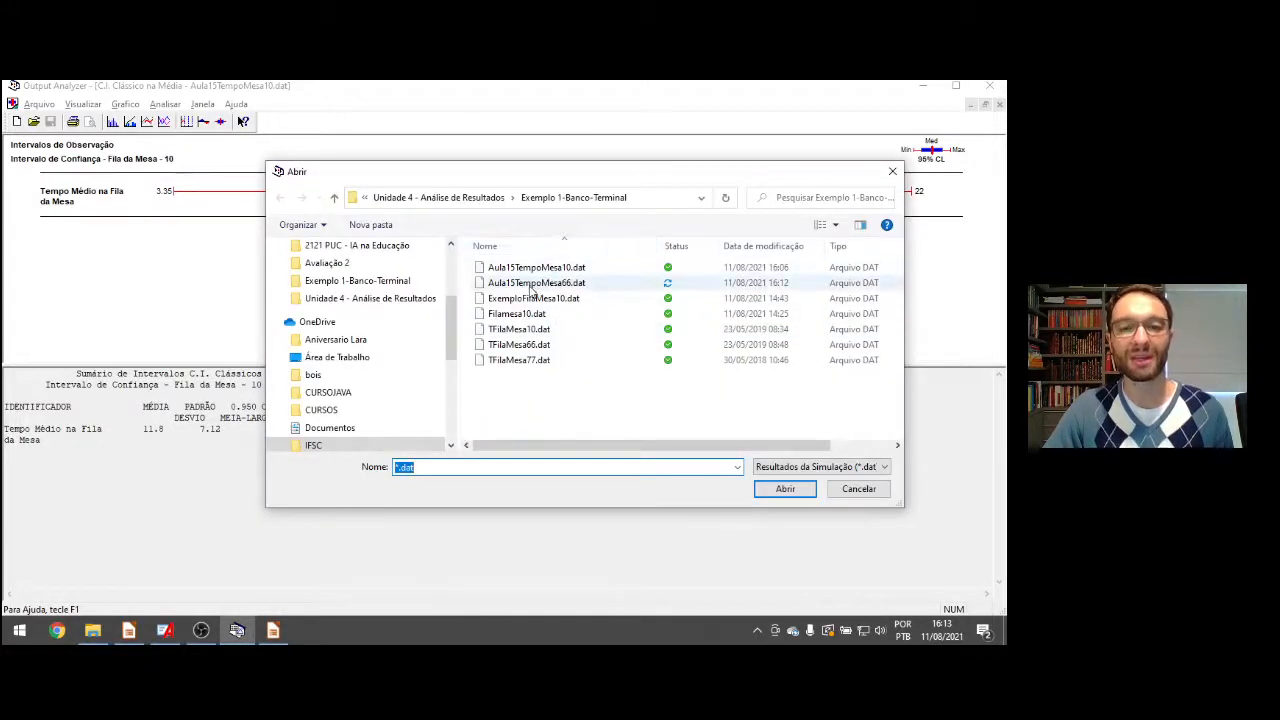
left_click(504, 269)
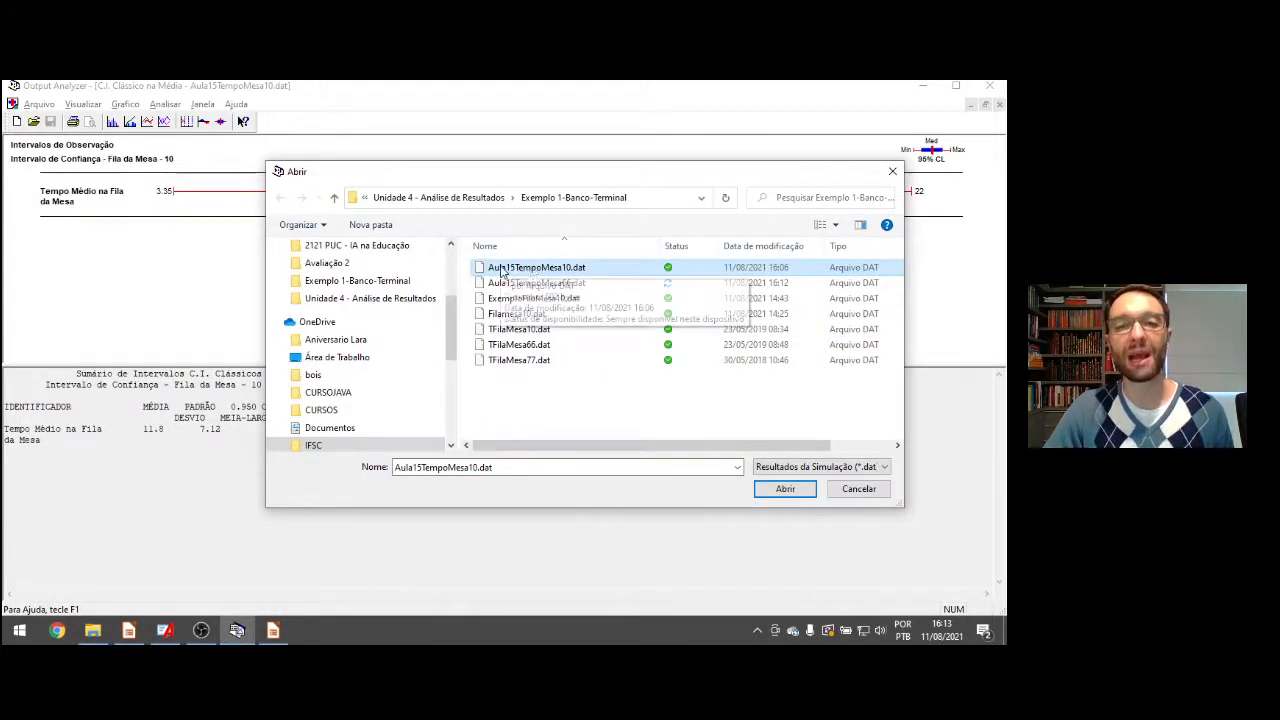
left_click(521, 285)
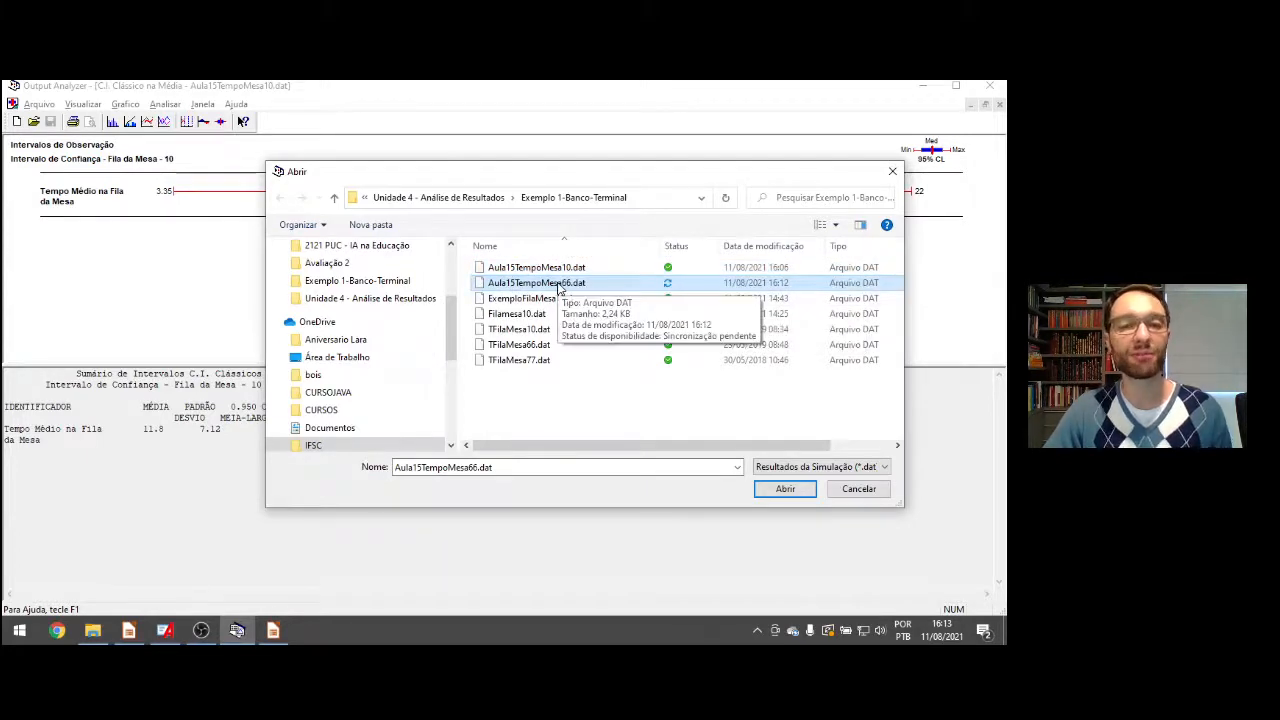
double_click(560, 288)
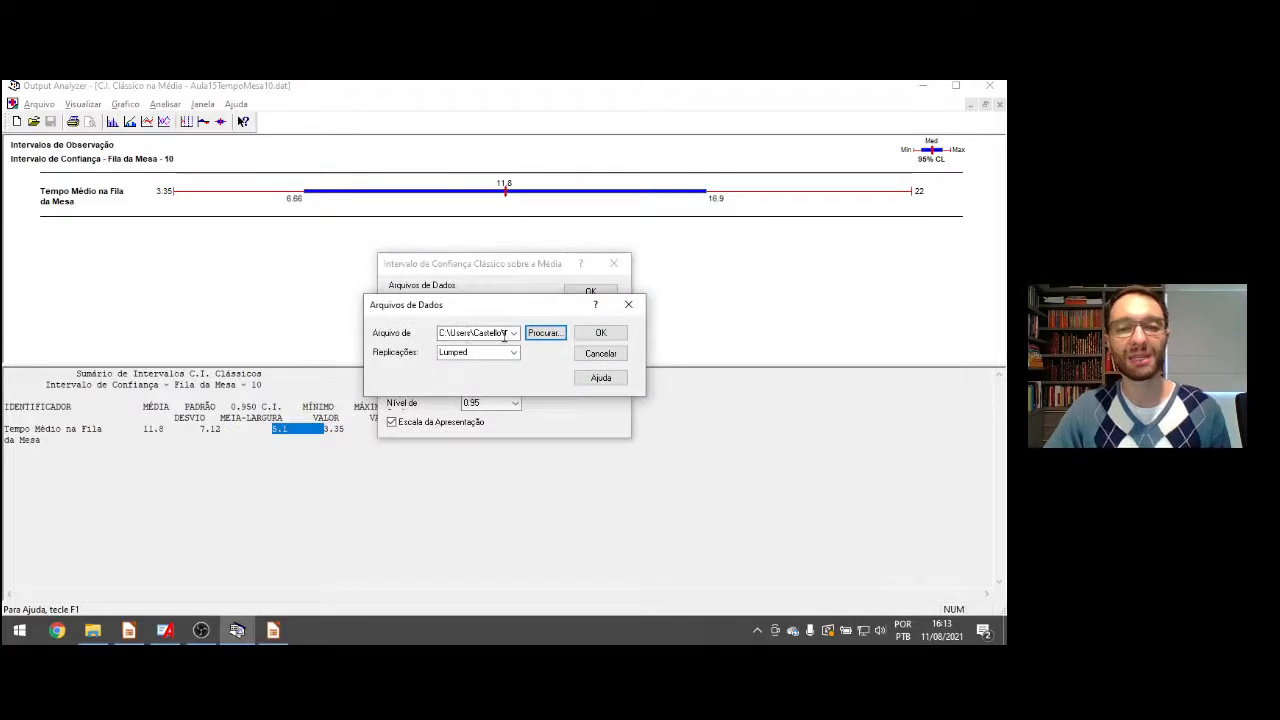
left_click(601, 333)
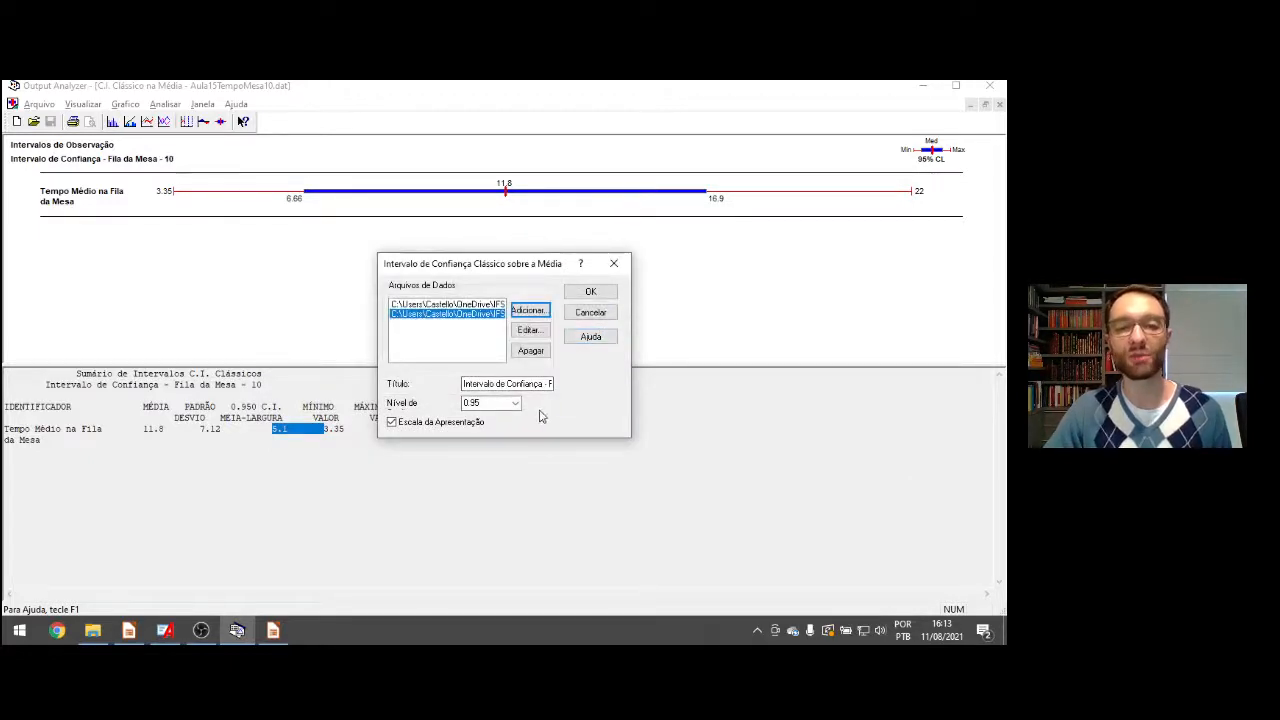
Calculate the intervals for both data files and highlight the half-width of the 66-replication interval in the enlarged view
left_click(598, 294)
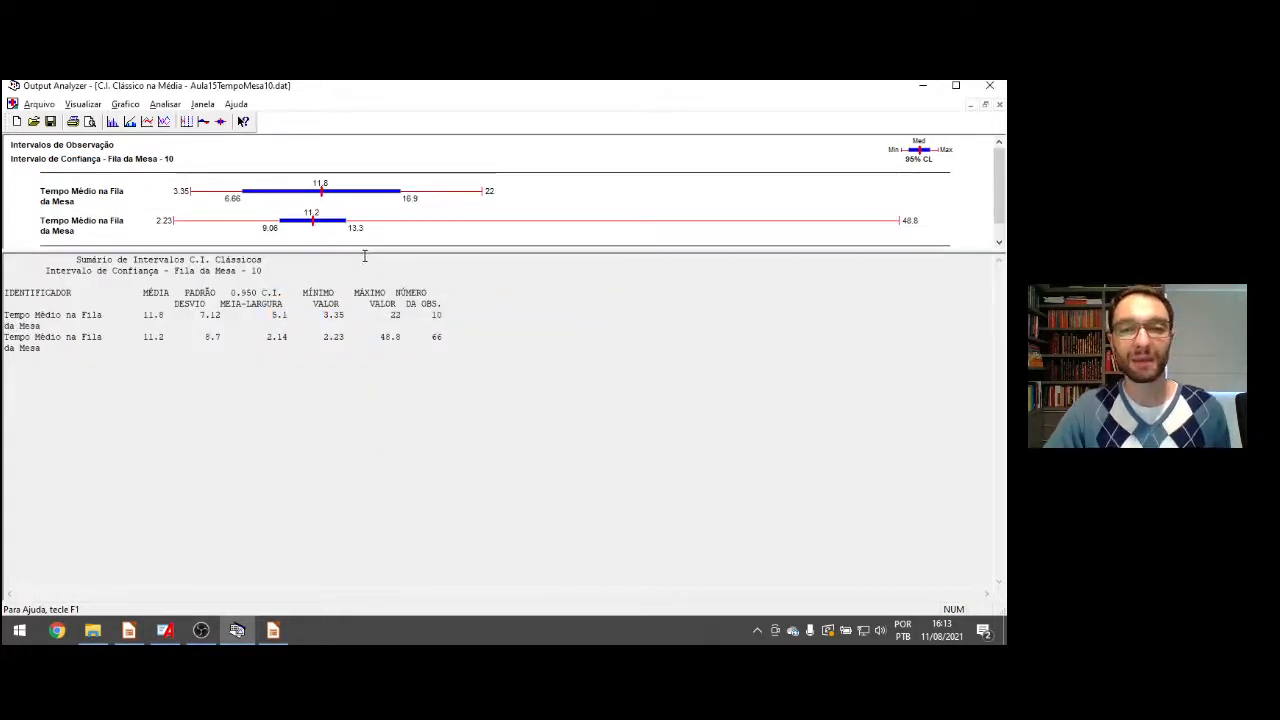
left_click_drag(361, 250, 363, 323)
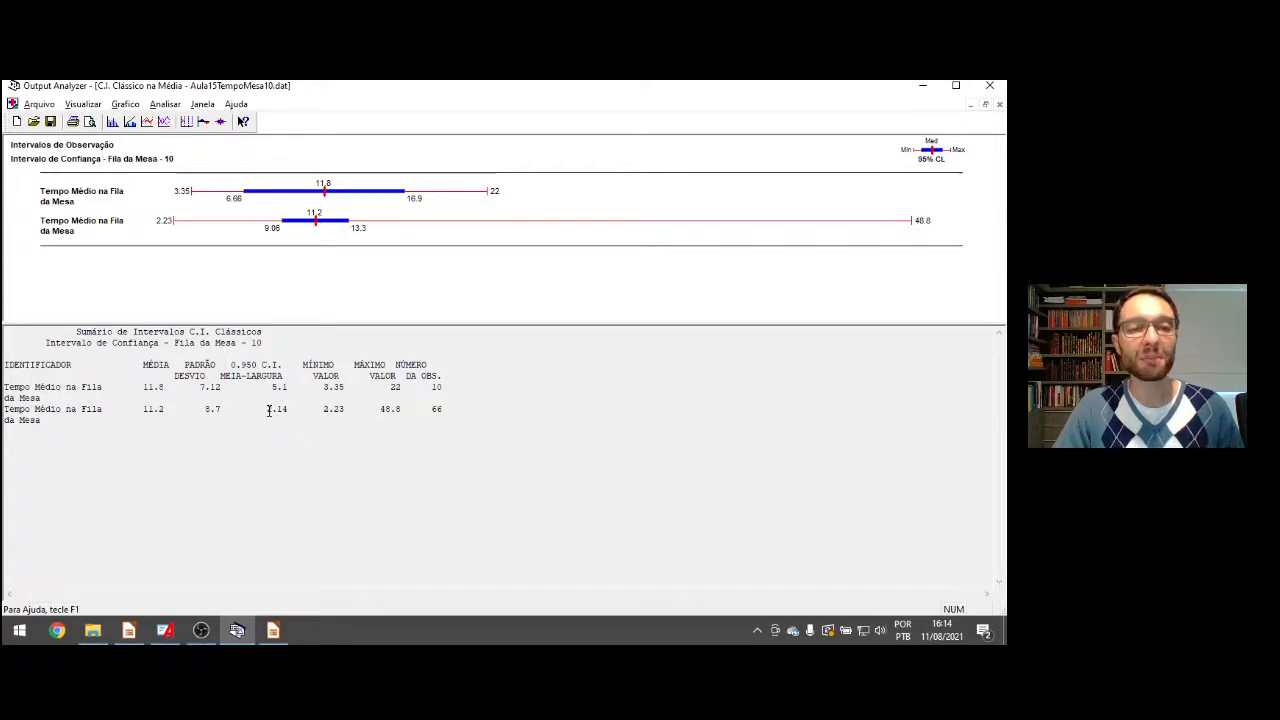
left_click_drag(269, 410, 280, 410)
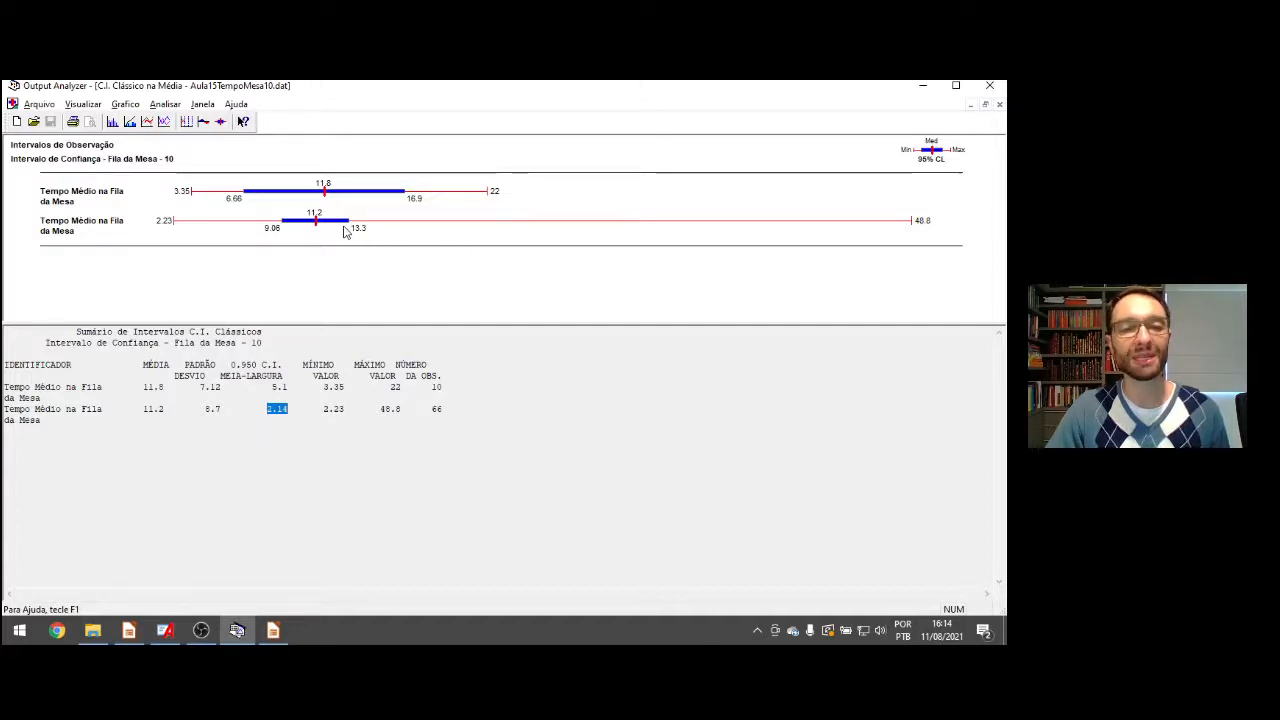
double_click(281, 410)
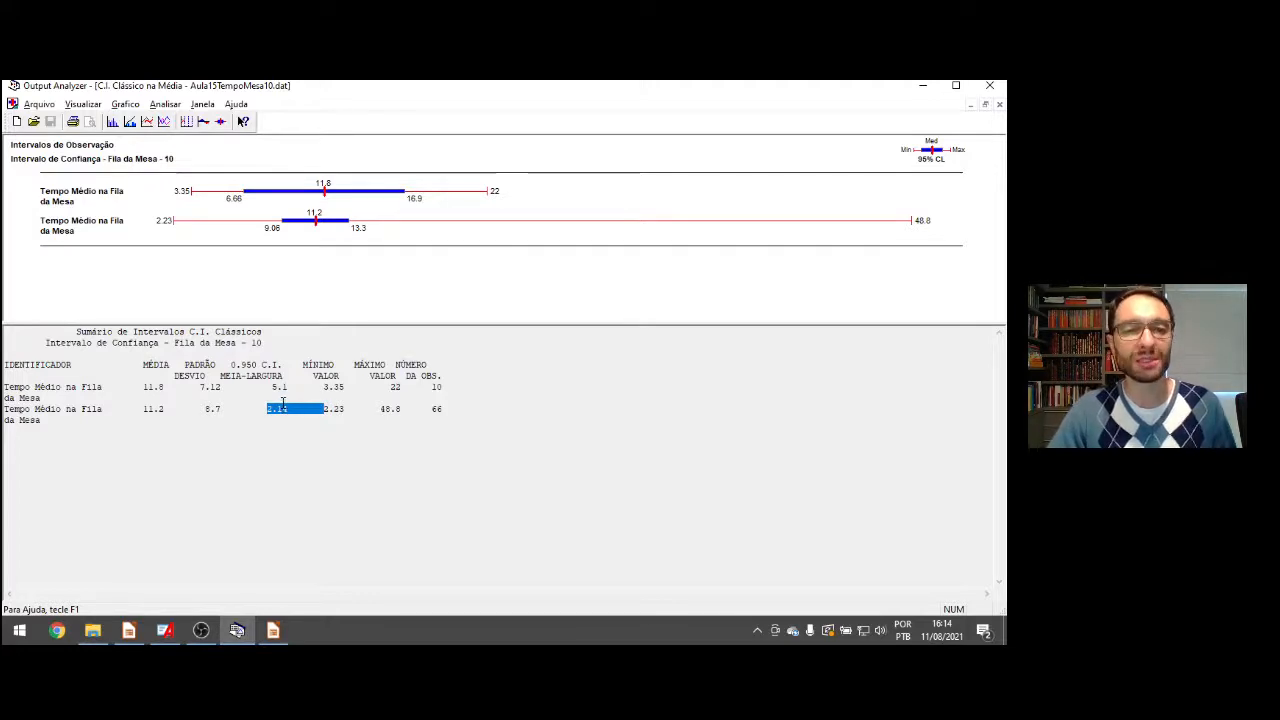
Switch to the slide presentation and advance to the slide recalculating the replication count from n = 66
key("alt+Tab")
key("alt+Tab")
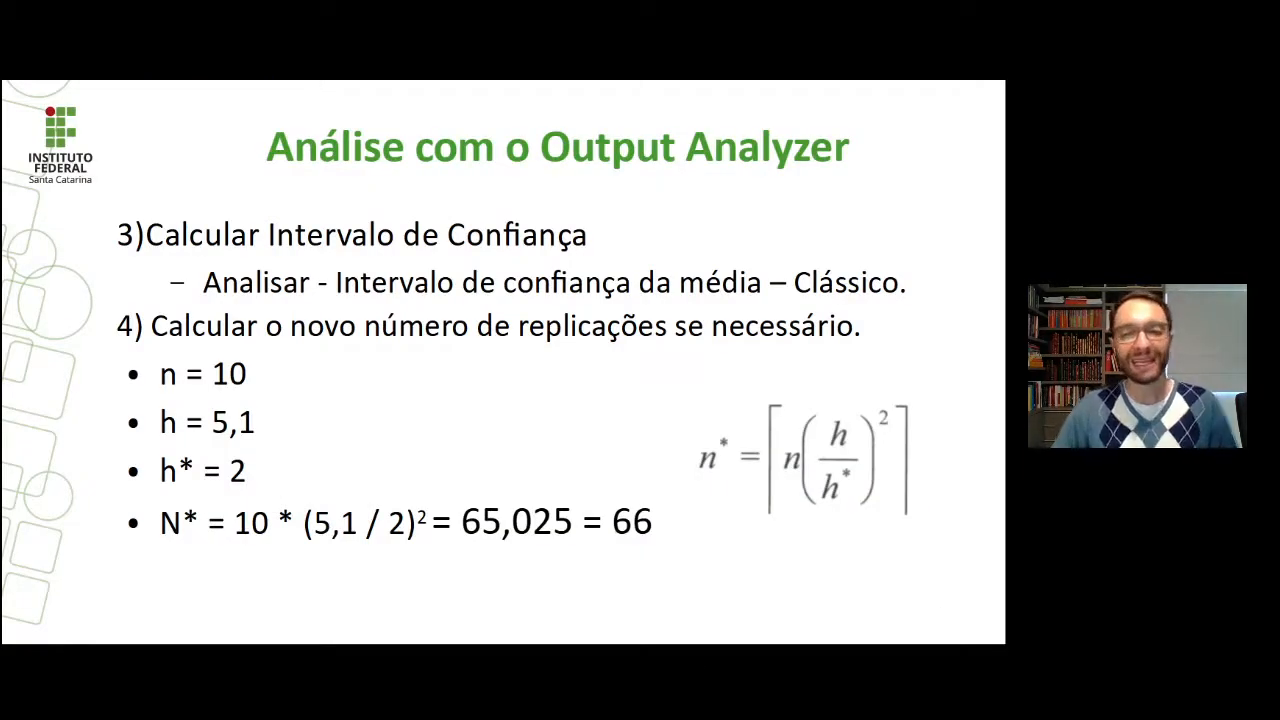
key("Right")
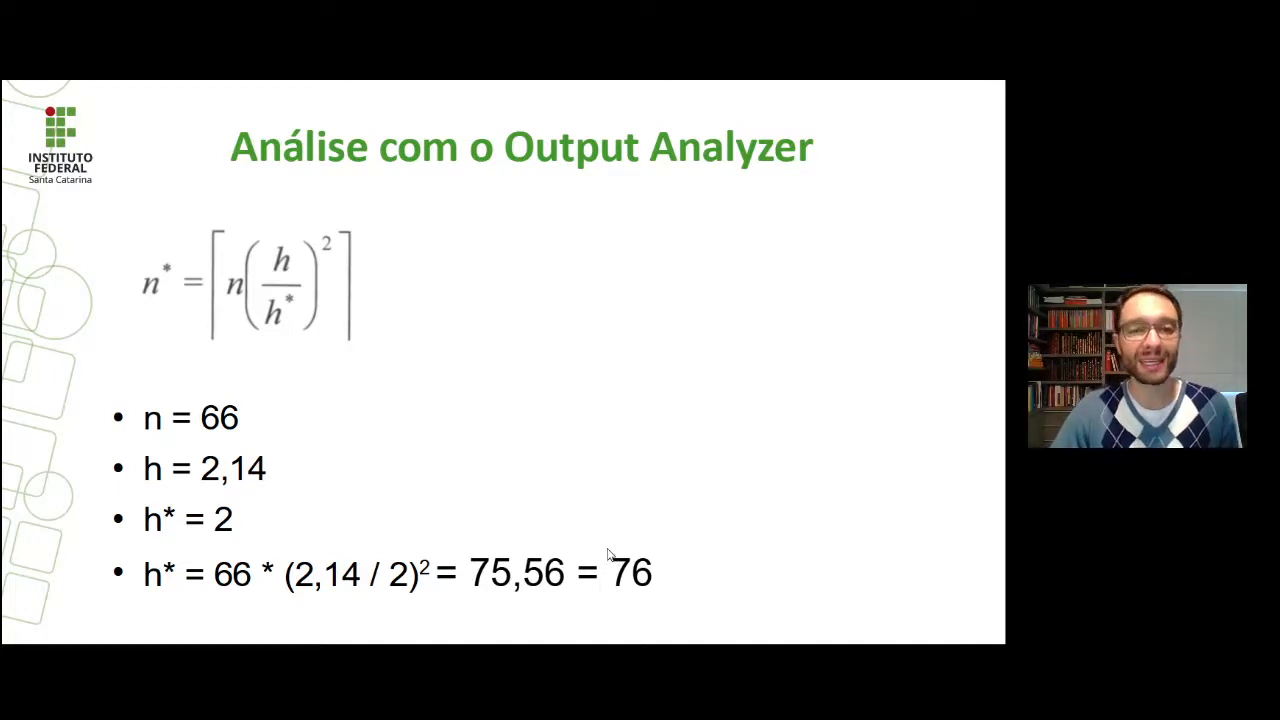
Switch to Arena and rename the output file of the Mesa queue waiting time statistic as Aula15TempoMesa76.dat
key("alt+Tab")
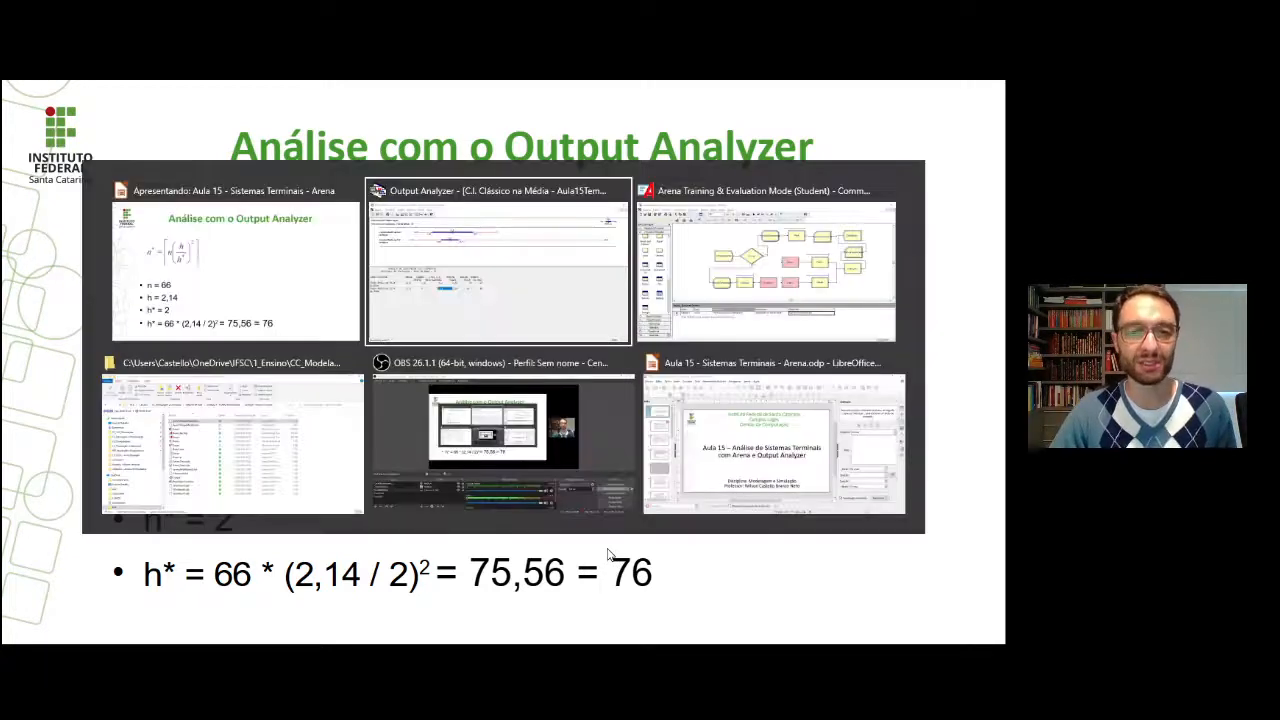
key("alt+Tab")
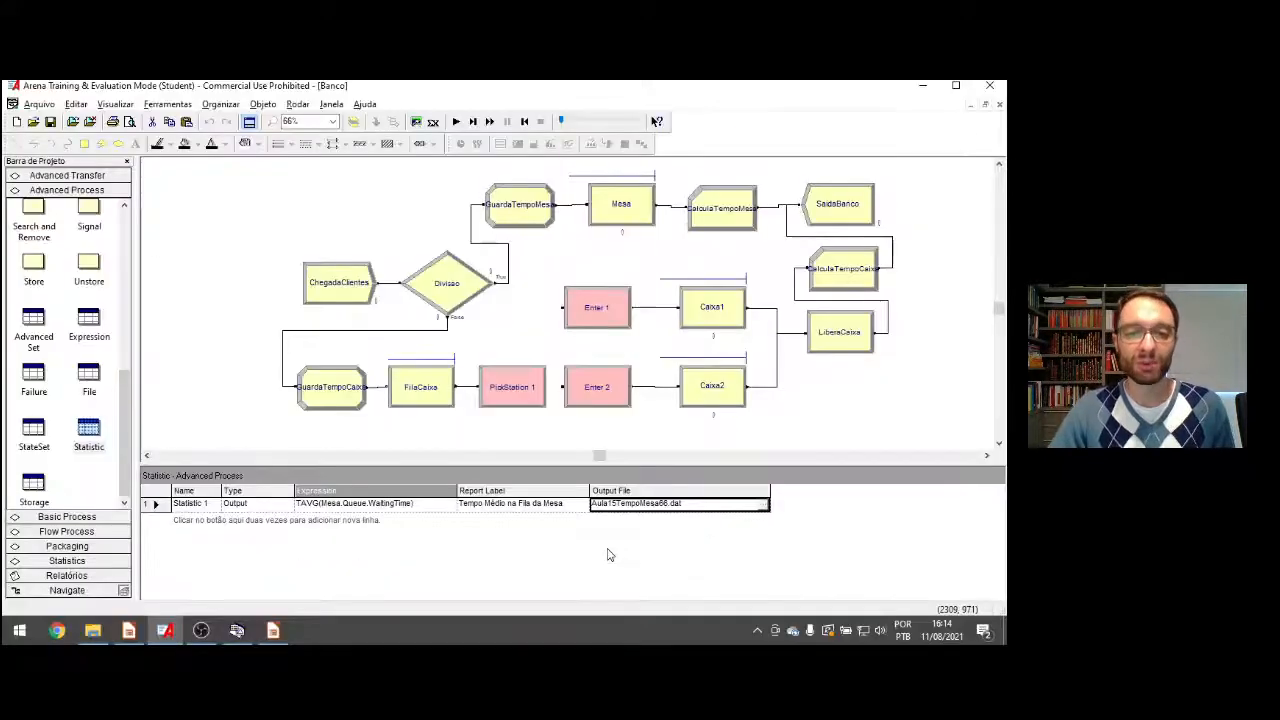
left_click(664, 500)
left_click(664, 503)
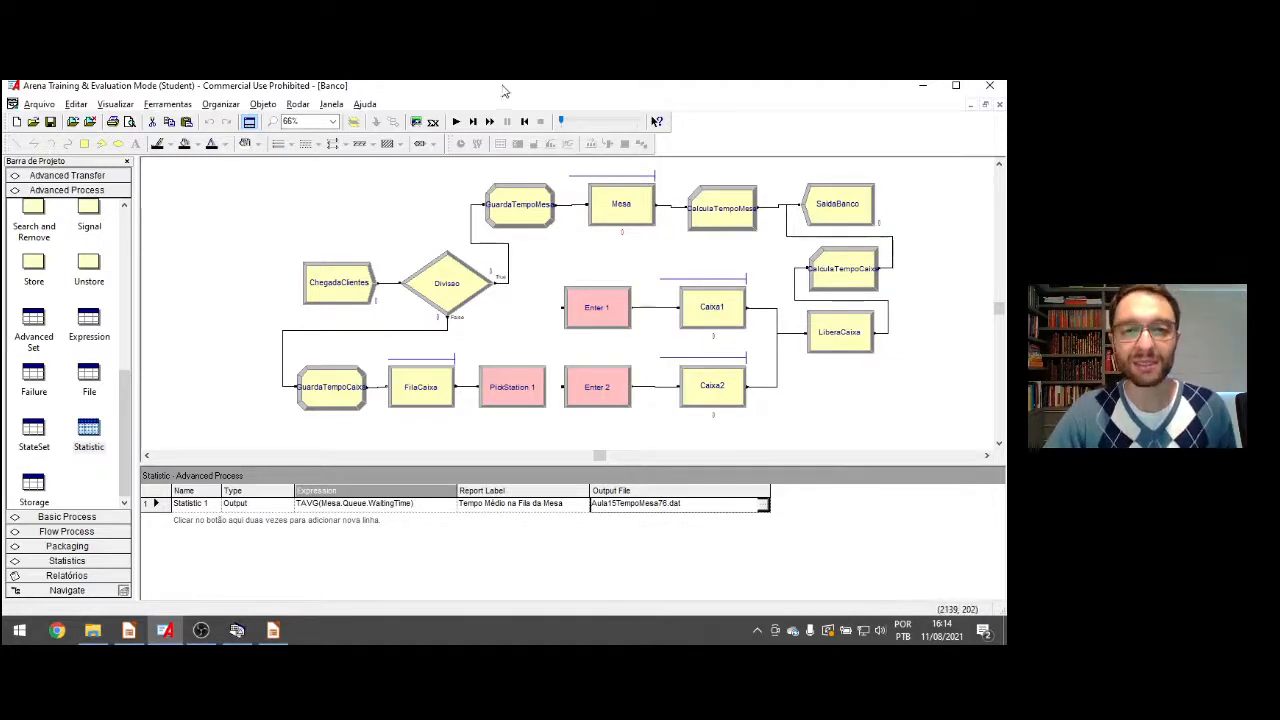
Set the Banco model's number of replications to 76, then run it in fast-forward and close the Category Overview report
left_click(297, 104)
left_click(318, 123)
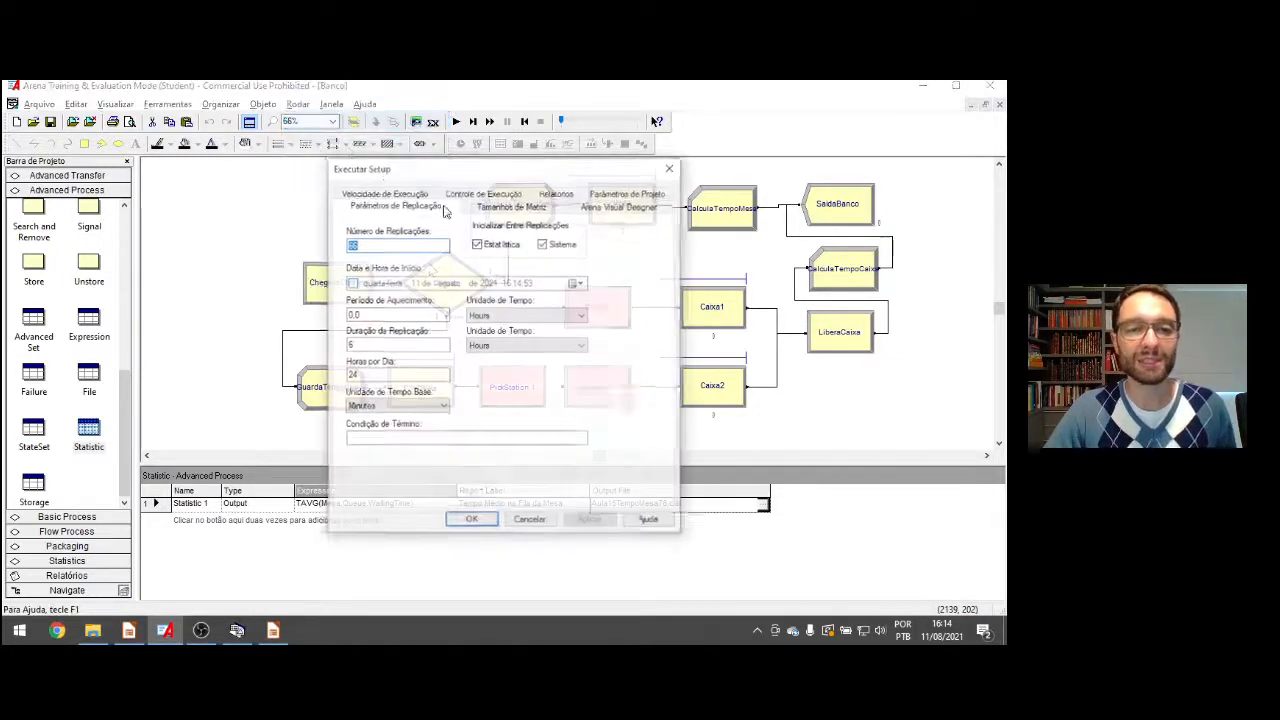
type("76")
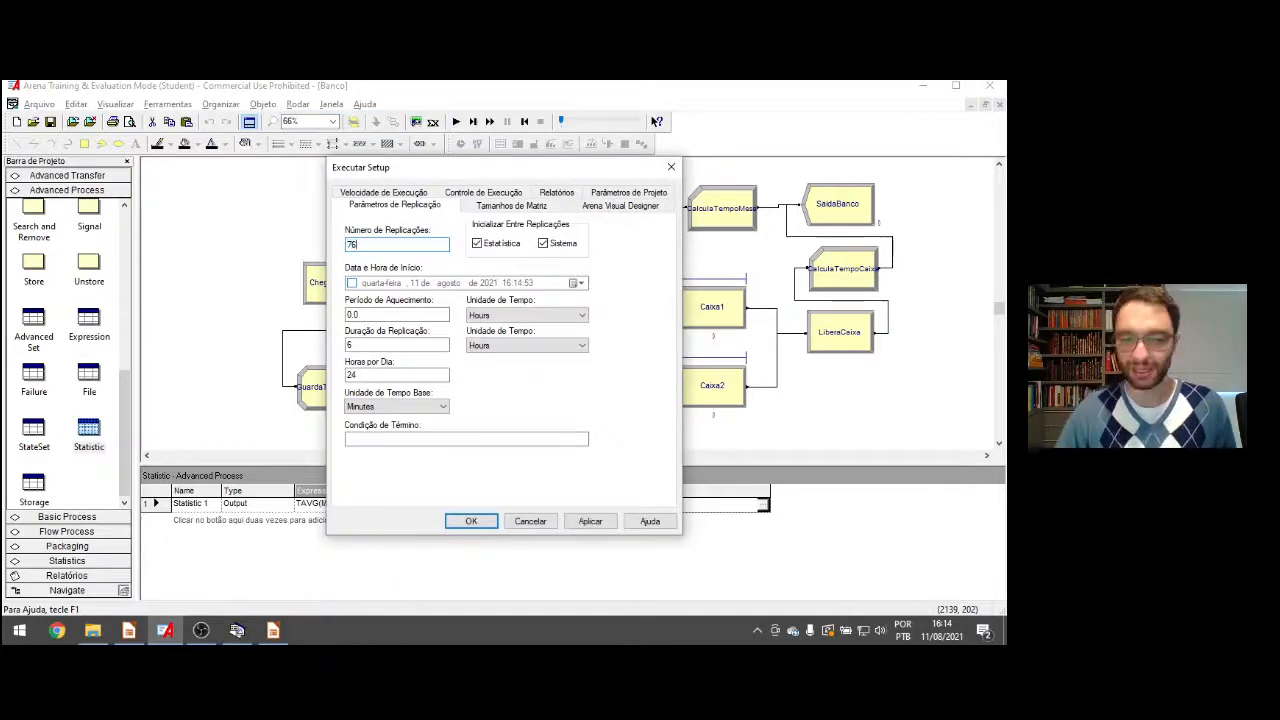
left_click(471, 521)
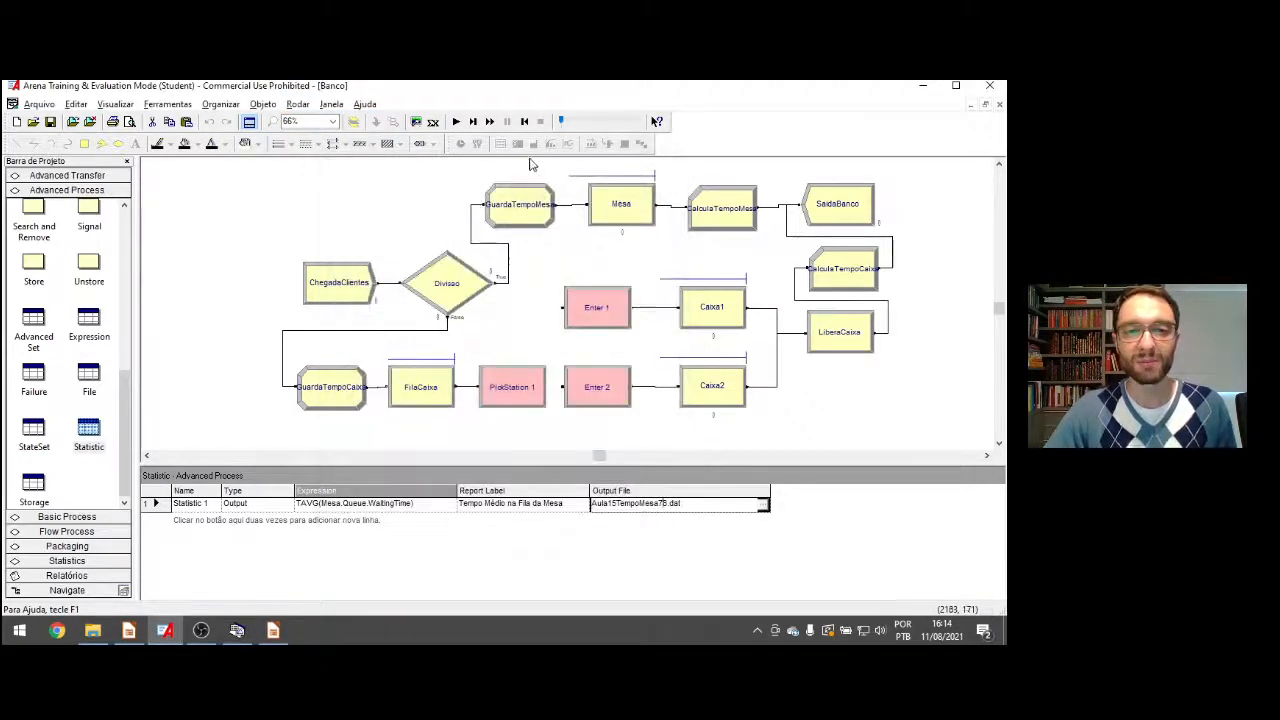
left_click(490, 121)
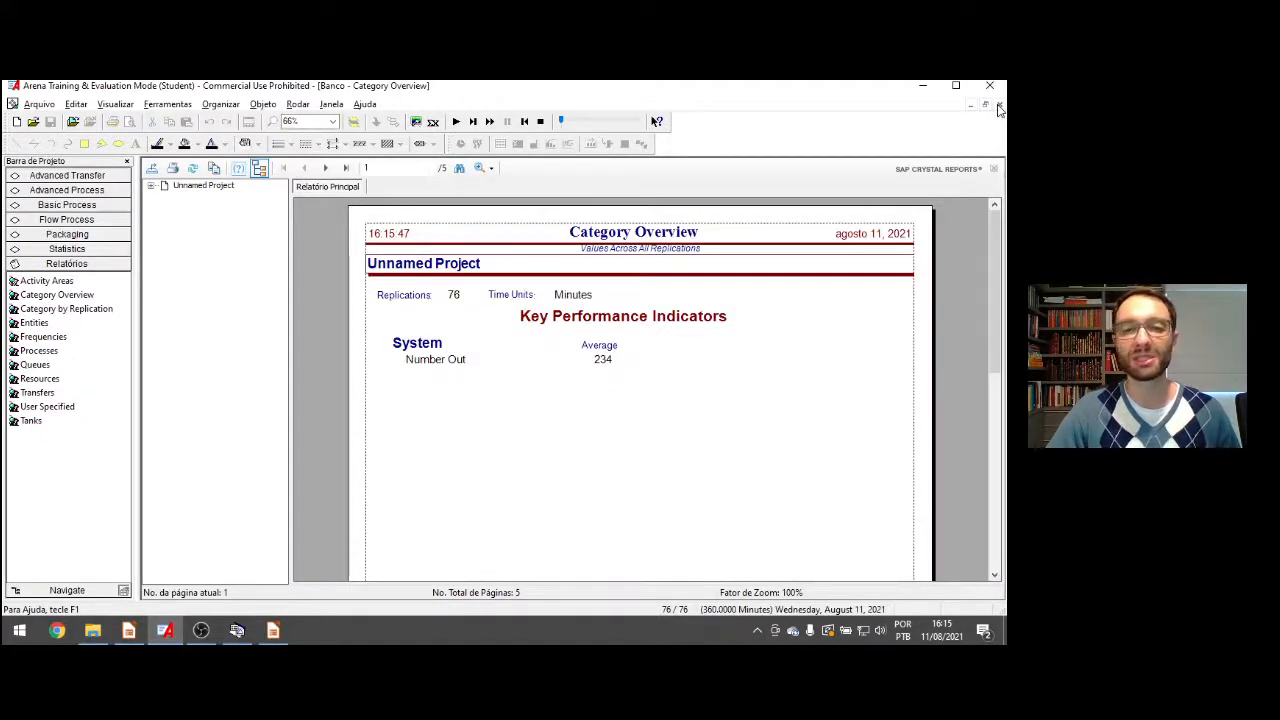
left_click(999, 105)
Switch to Output Analyzer and add Aula15TempoMesa76.dat with Lumped replications to the classical confidence interval on the mean
key("alt+Tab")
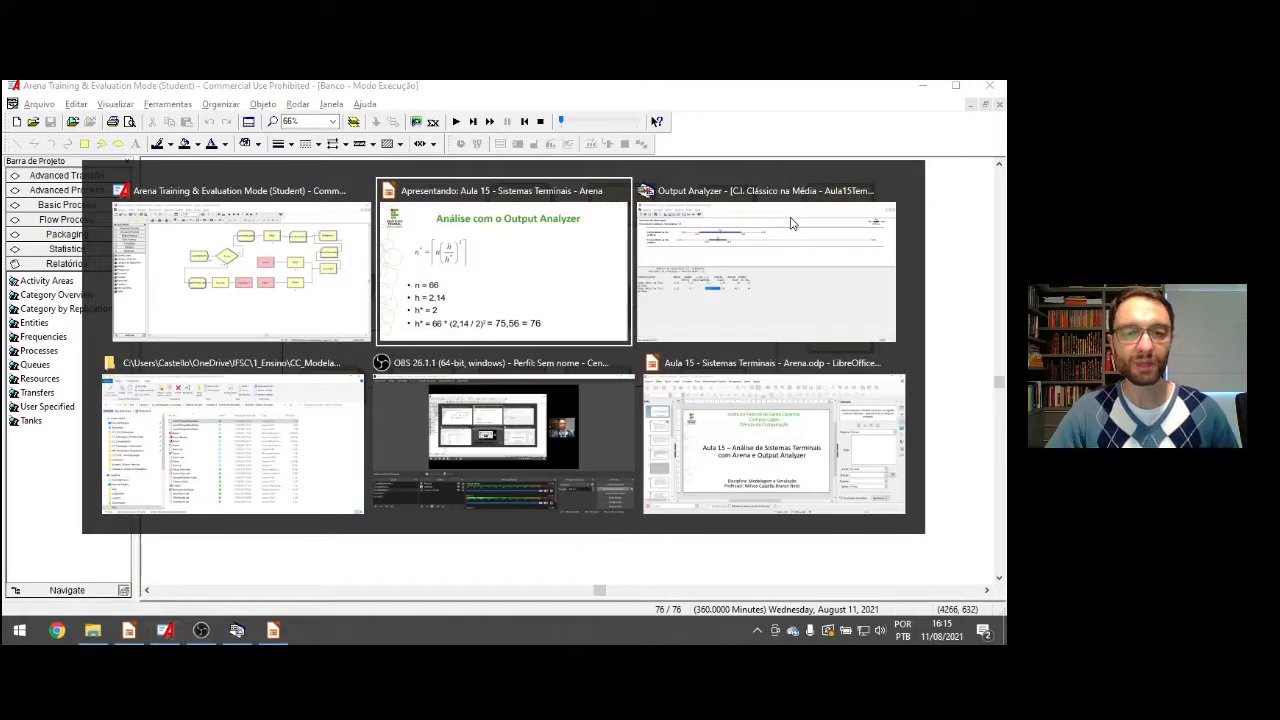
left_click(784, 221)
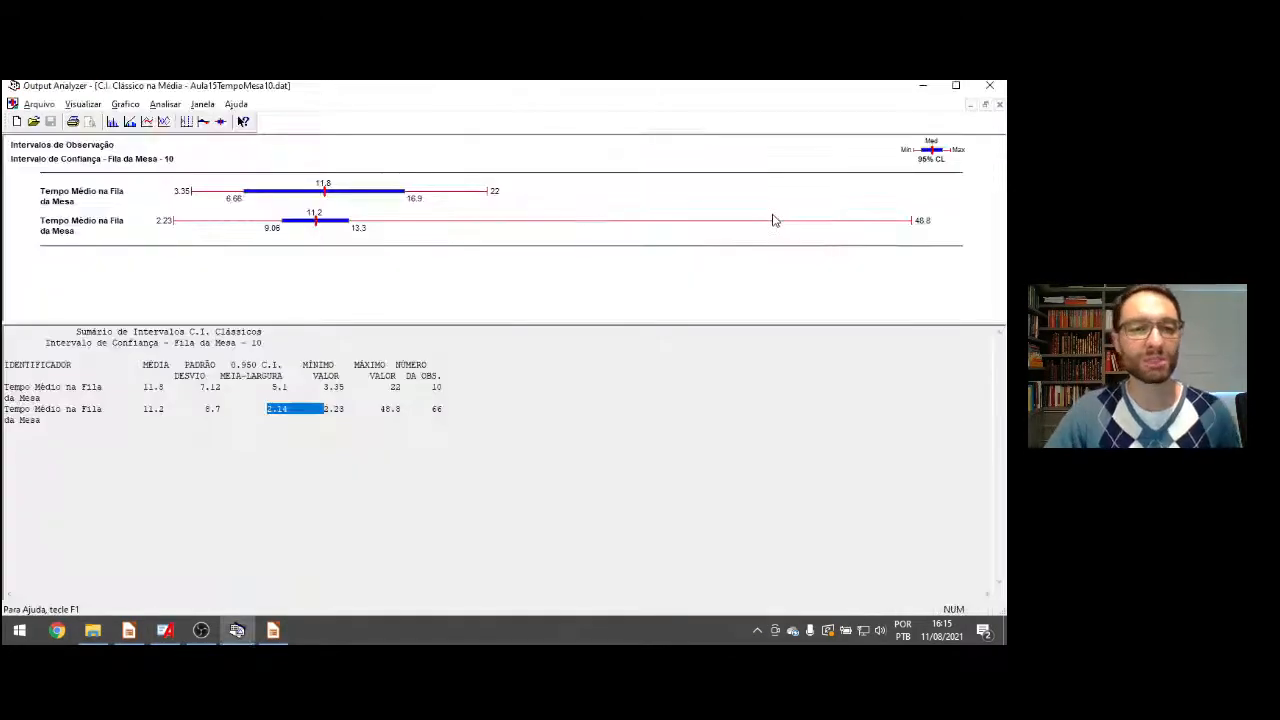
left_click(165, 104)
mouse_move(192, 166)
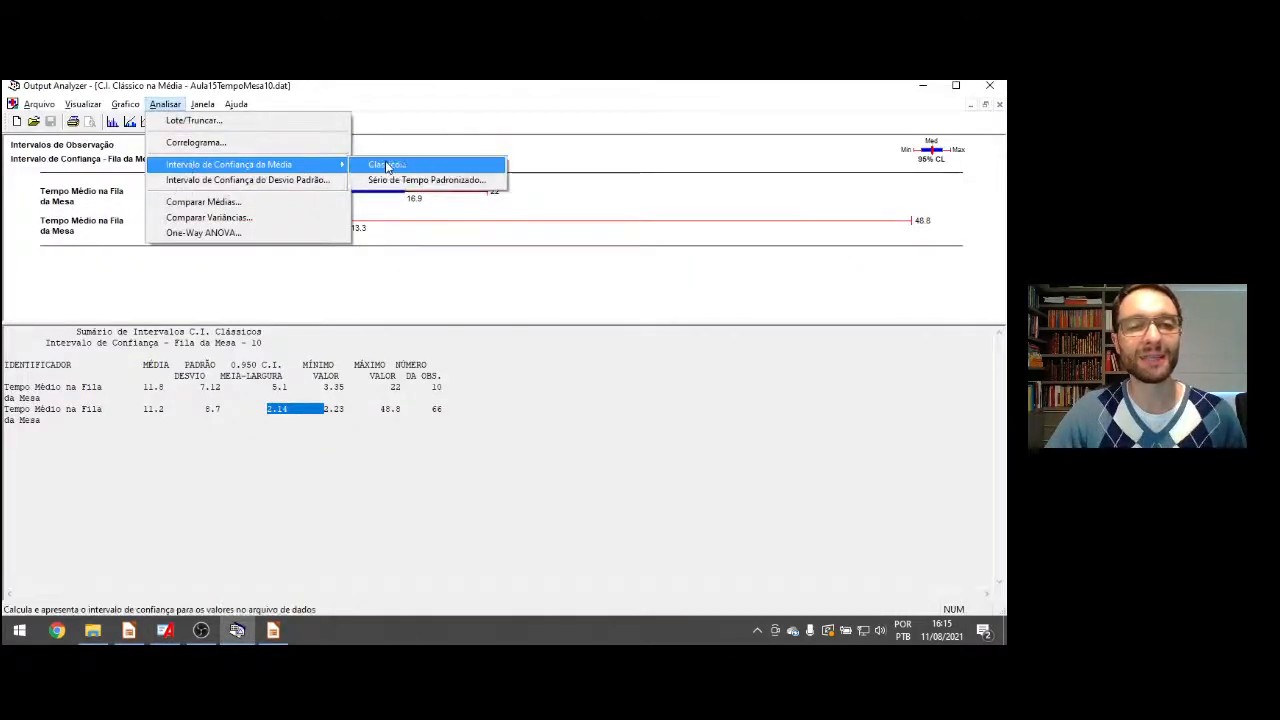
left_click(387, 167)
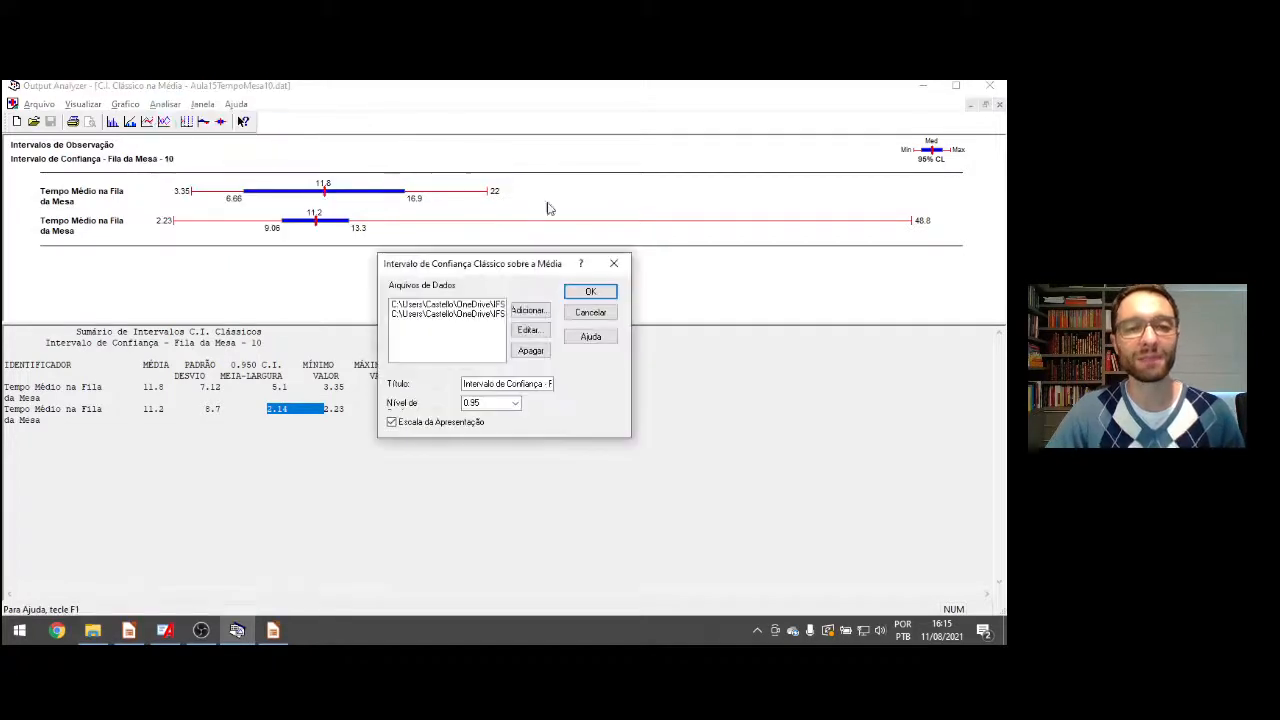
left_click(526, 310)
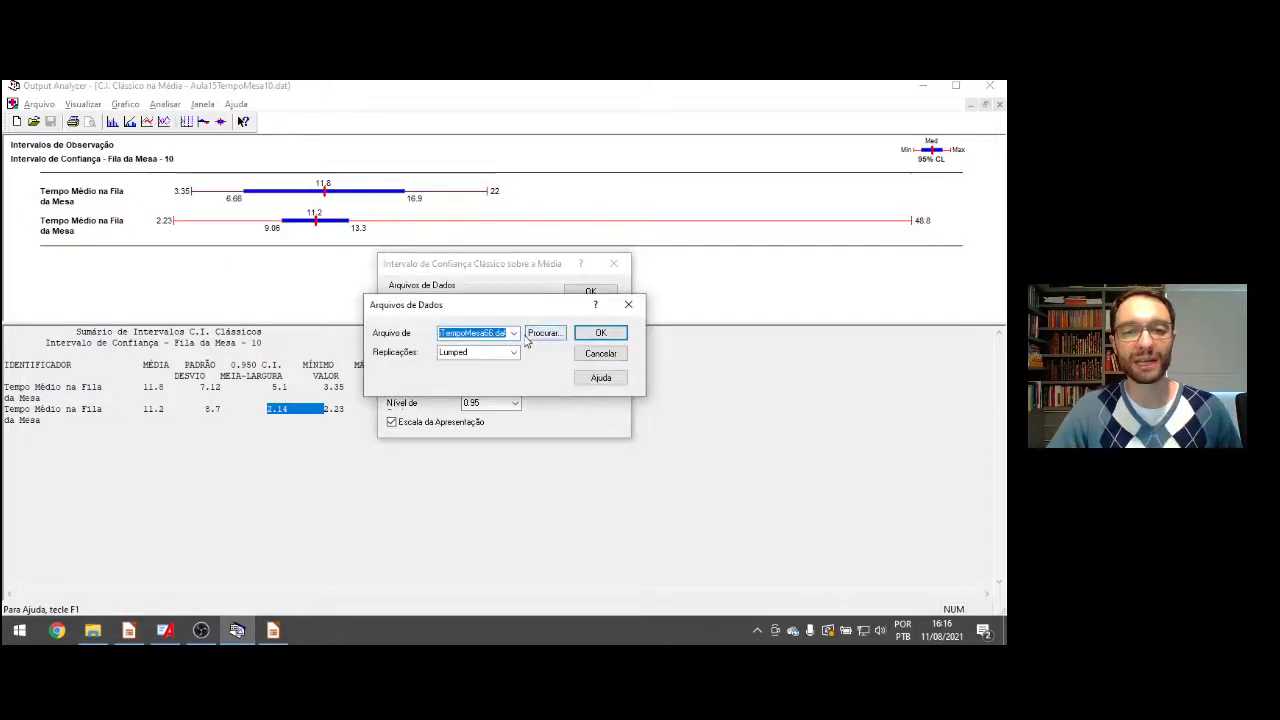
left_click(540, 333)
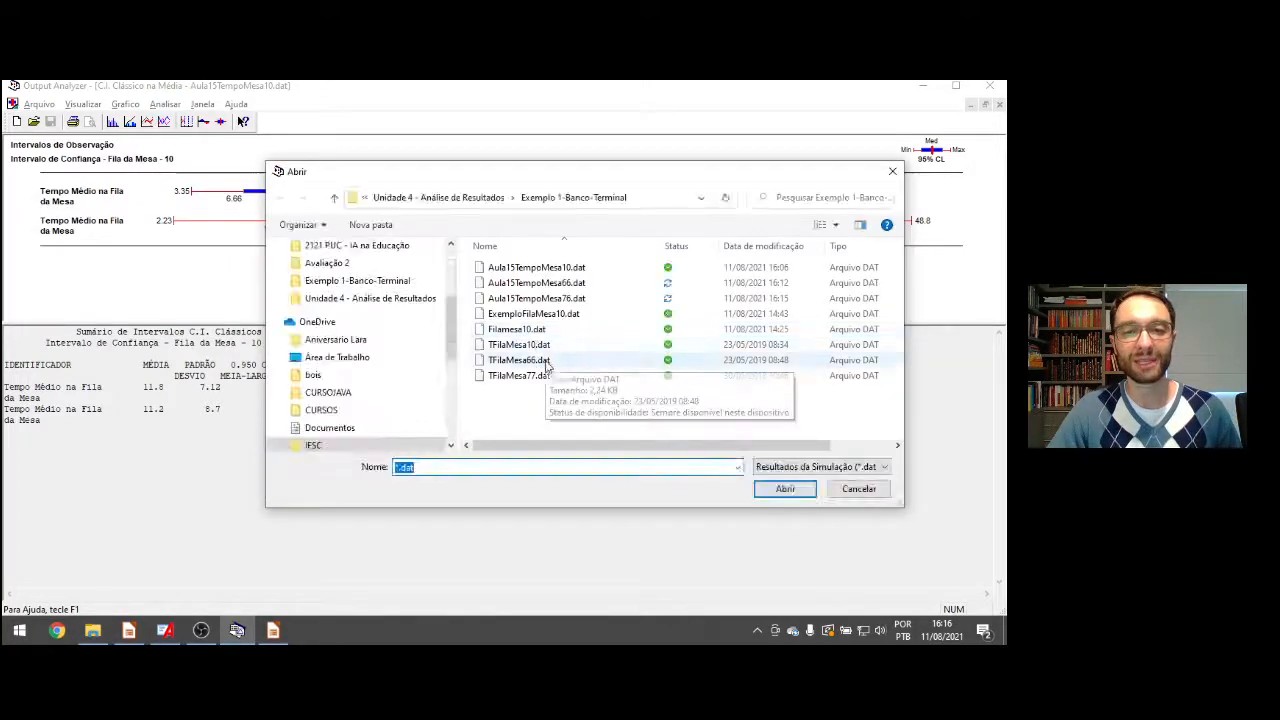
double_click(545, 298)
left_click(603, 333)
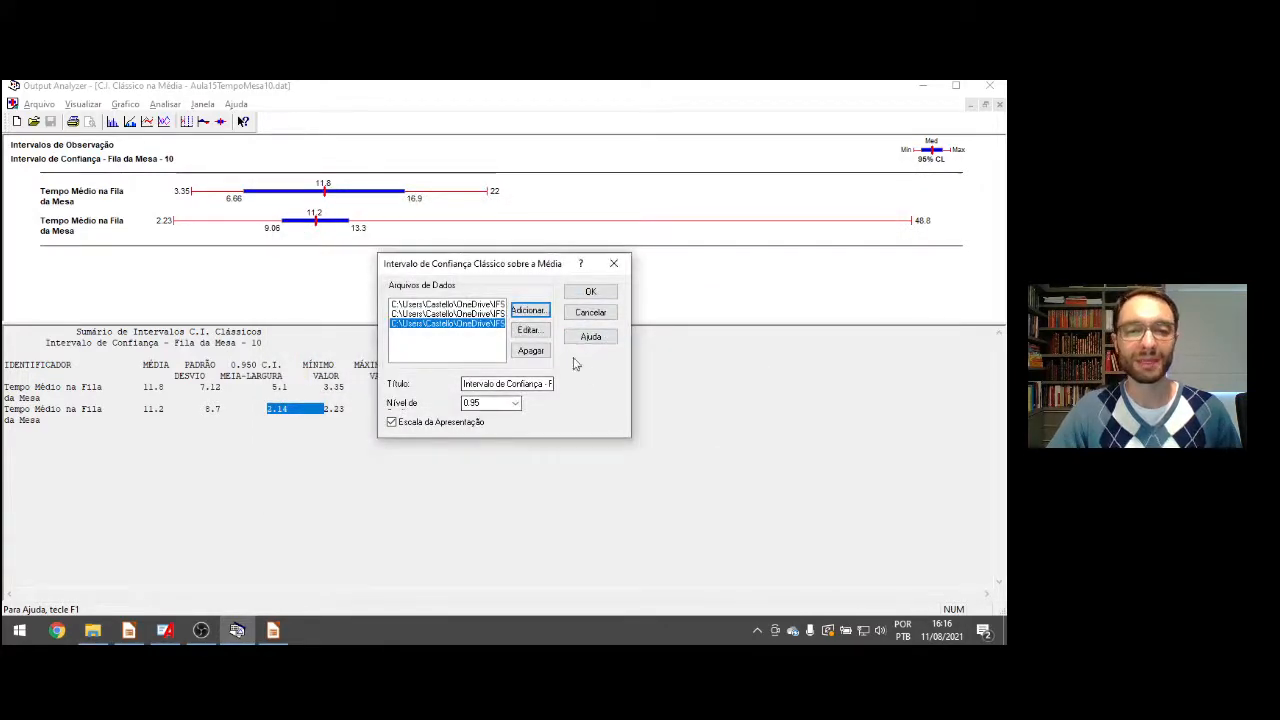
Calculate the intervals for all three data files, enlarge the interval plot area and highlight the 76-replication half-width
left_click(590, 291)
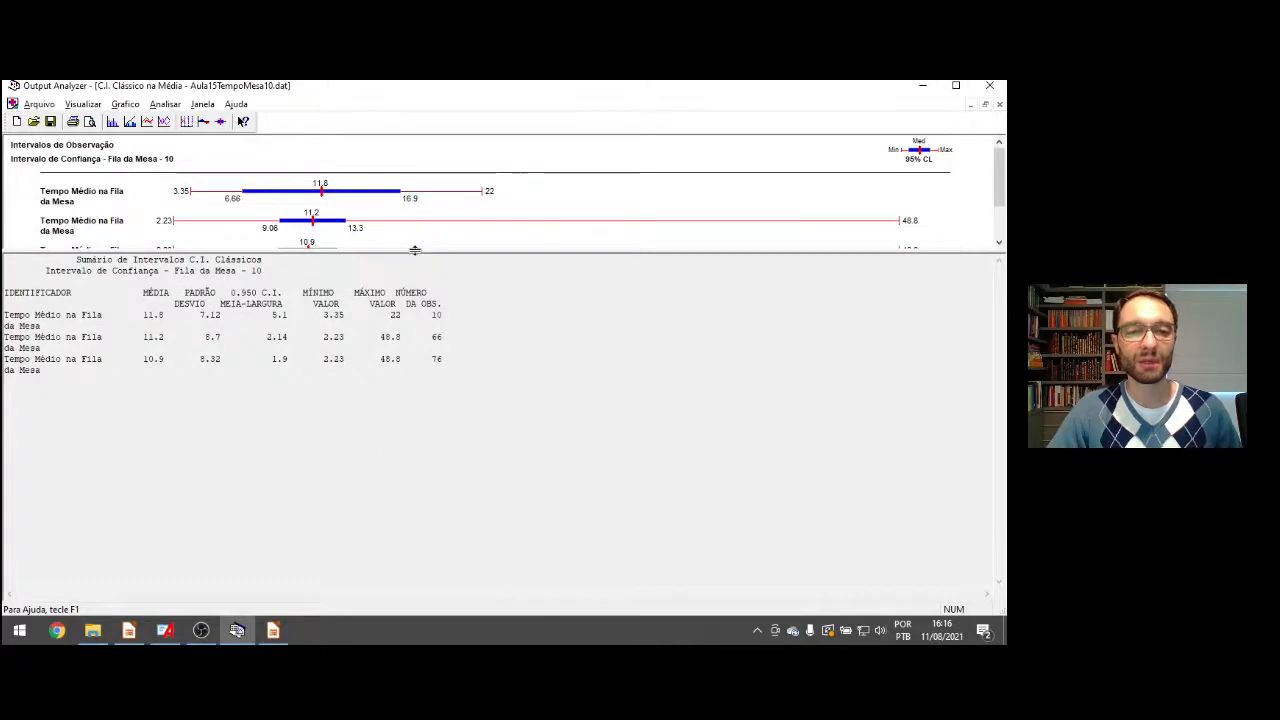
left_click_drag(412, 253, 411, 295)
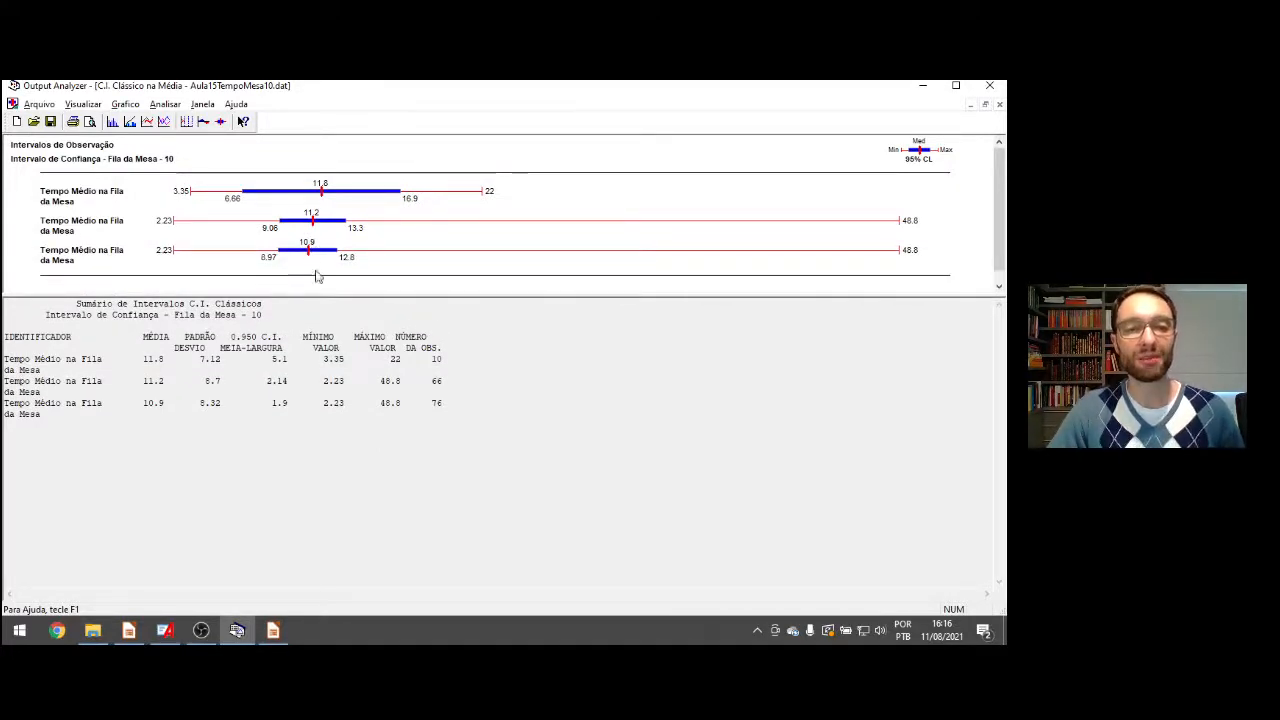
left_click_drag(267, 403, 287, 403)
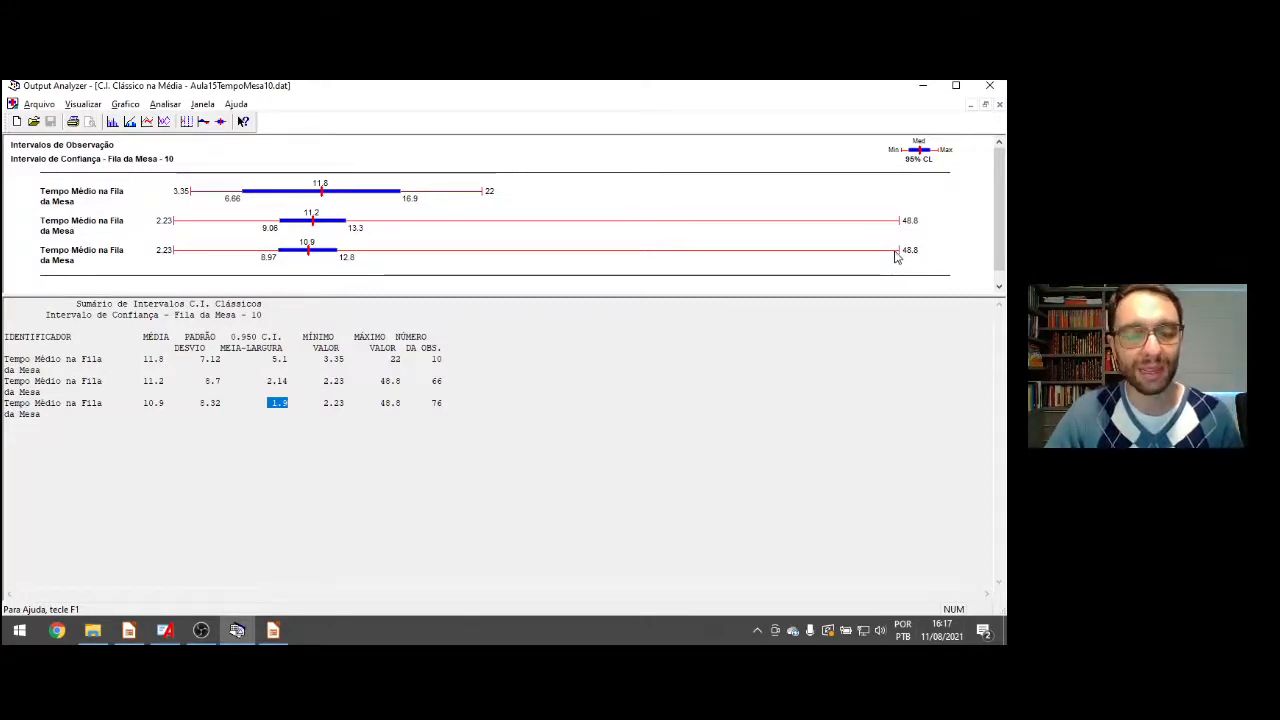
Switch back to the slide presentation and advance to the "Análise de resultados" slide
key("alt+Tab")
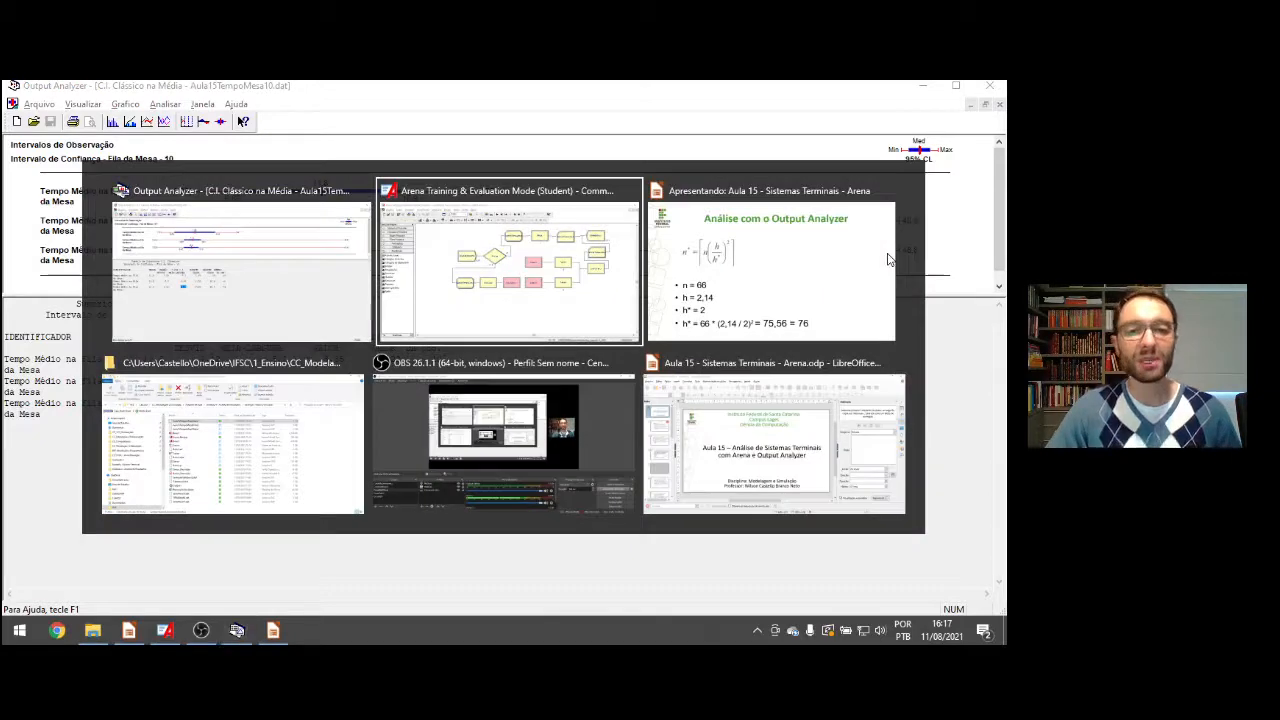
key("alt+Tab")
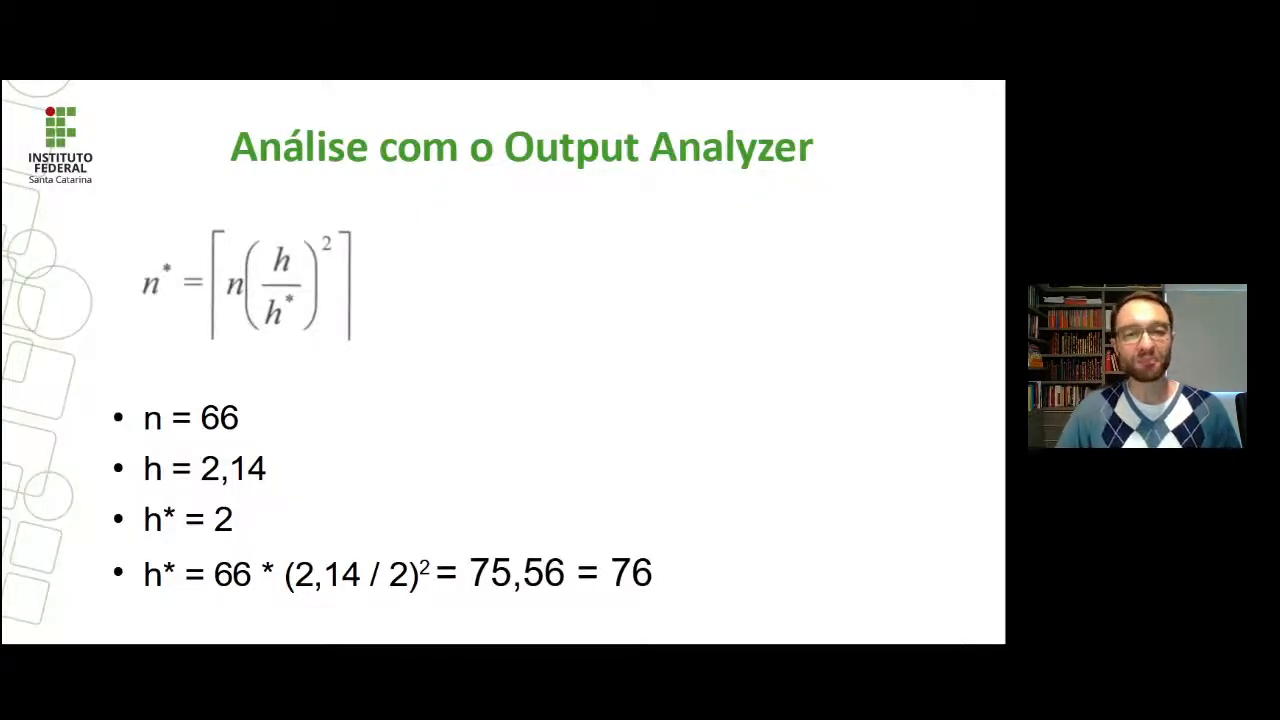
key("Right")
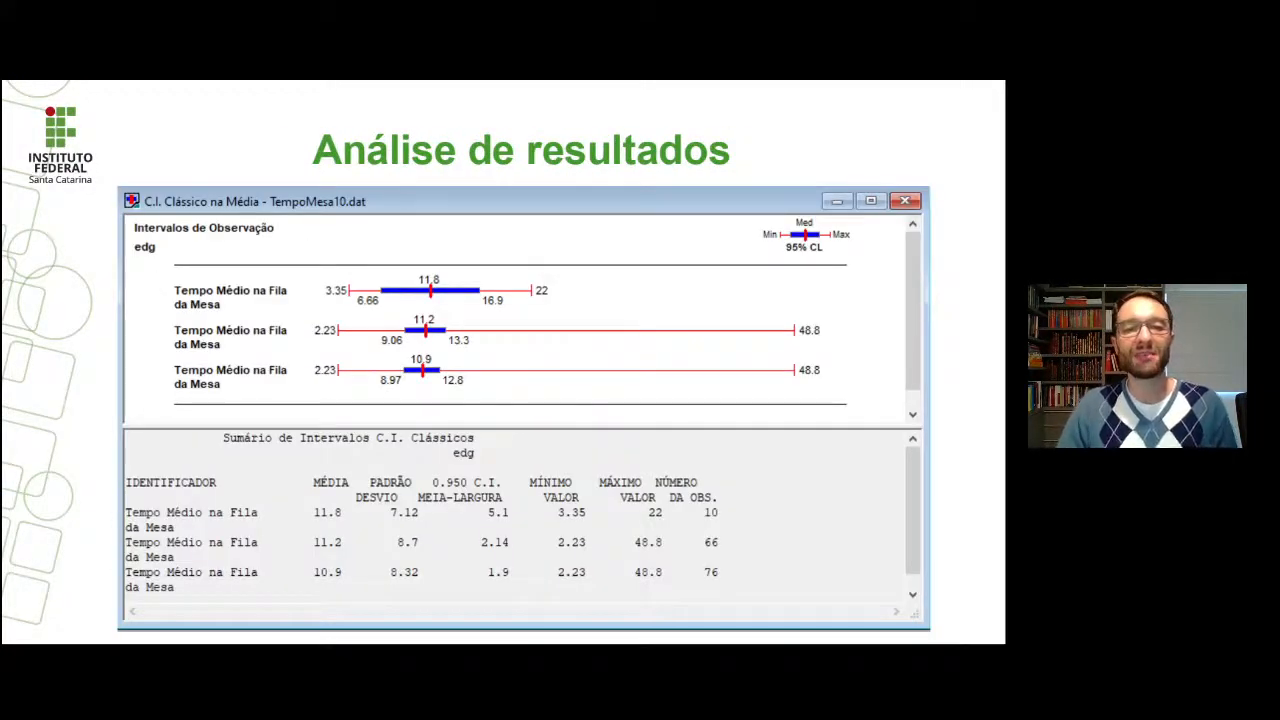